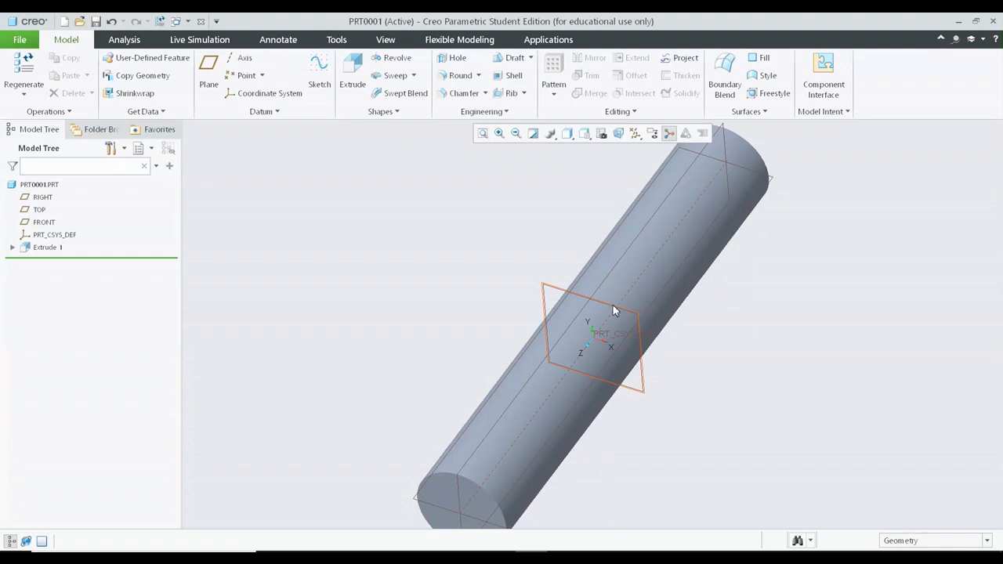
# Delete the existing cylinder extrusion, Extrude 1, from the part
pyautogui.keyDown('shift'); pyautogui.moveTo(613, 304); pyautogui.dragTo(627, 227, button='middle'); pyautogui.keyUp('shift')
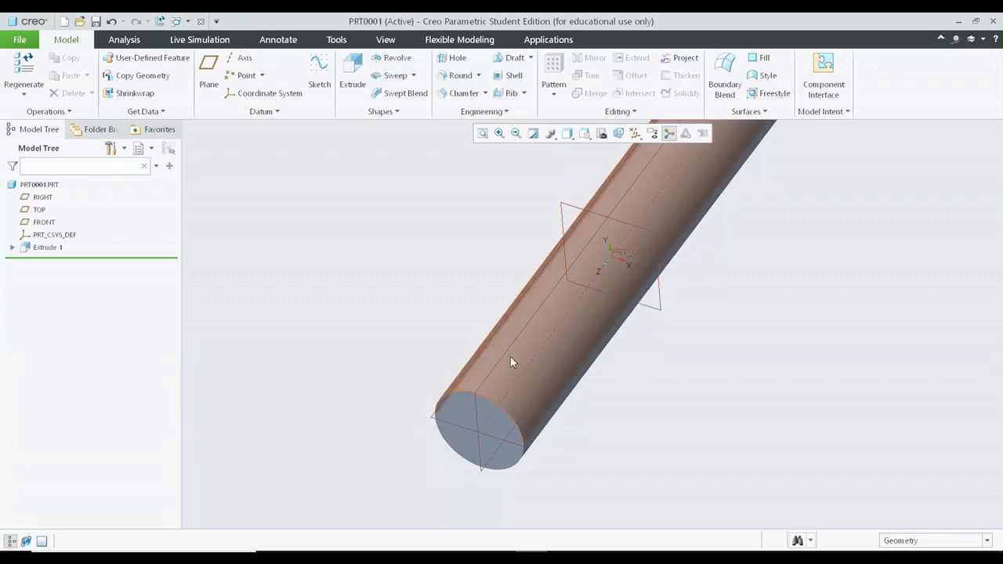
pyautogui.click(11, 247)
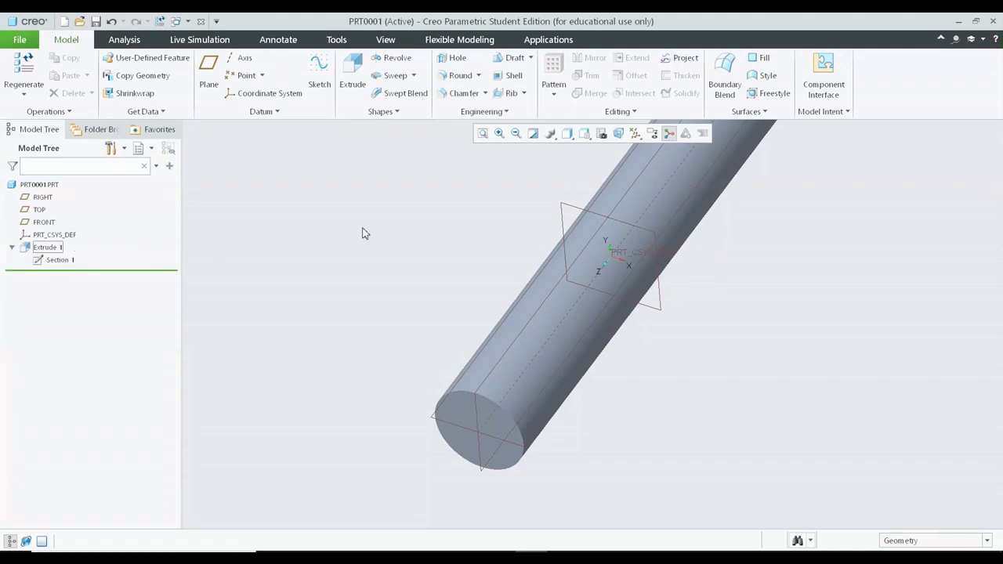
pyautogui.scroll(3, 723, 301)
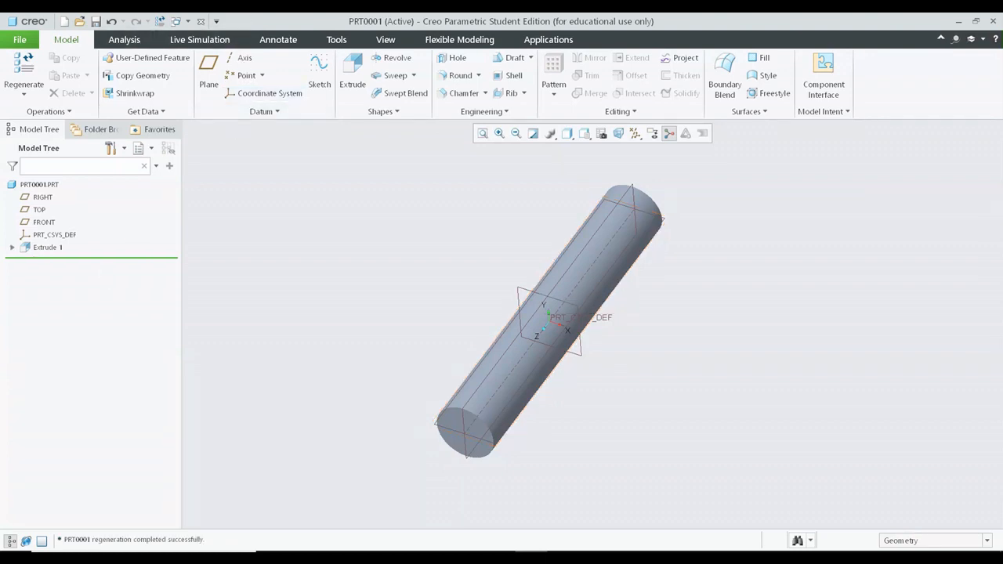
pyautogui.rightClick(38, 248)
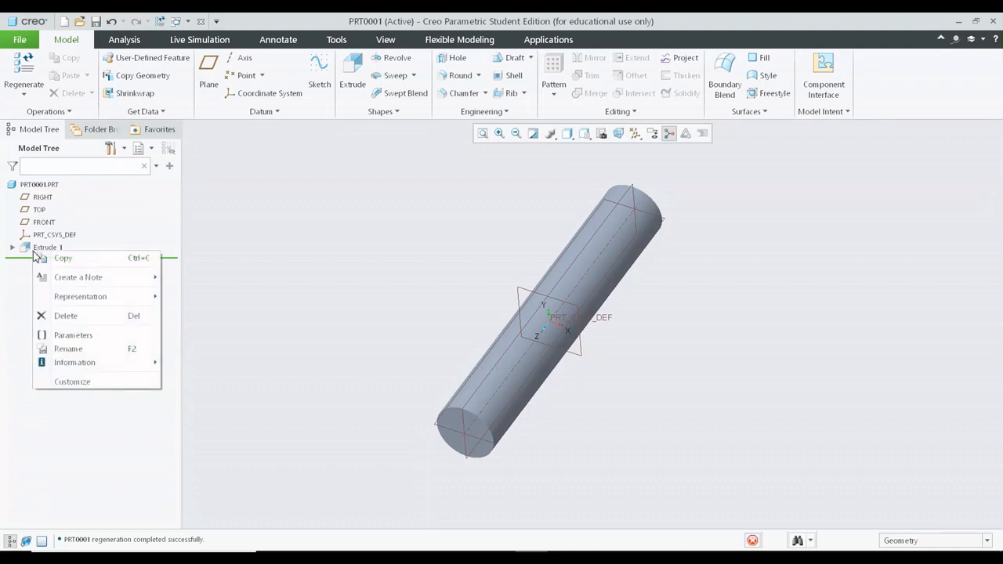
pyautogui.click(89, 315)
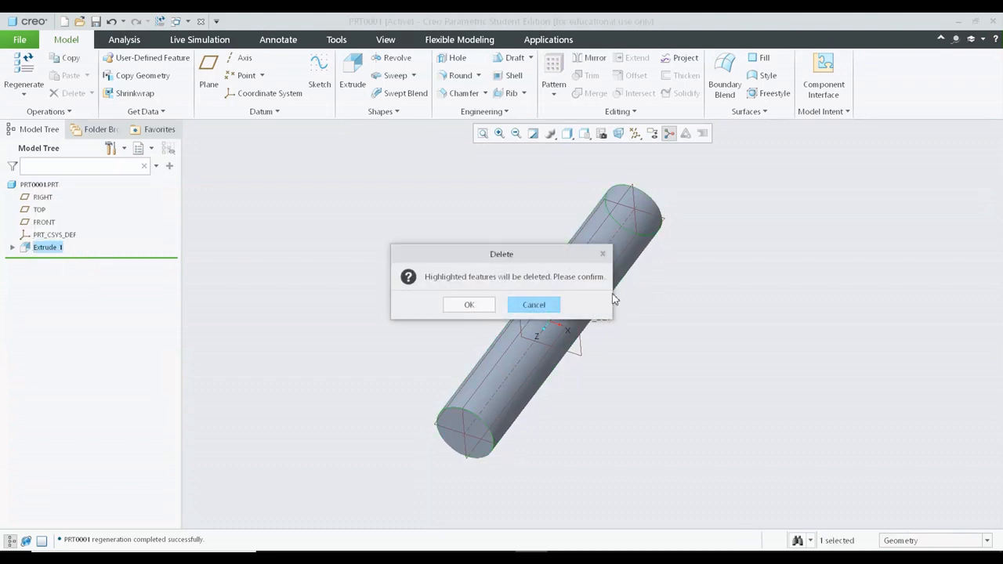
pyautogui.click(464, 307)
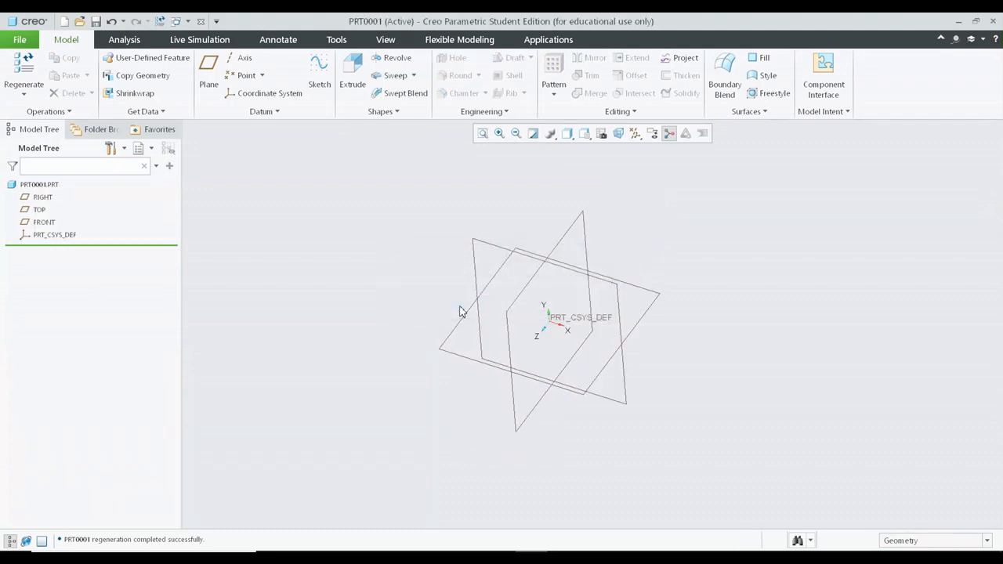
# Start a new solid extrusion with a sketch on the TOP datum plane, using the RIGHT plane as the right-hand orientation reference
pyautogui.hotkey('ctrl', 'd')
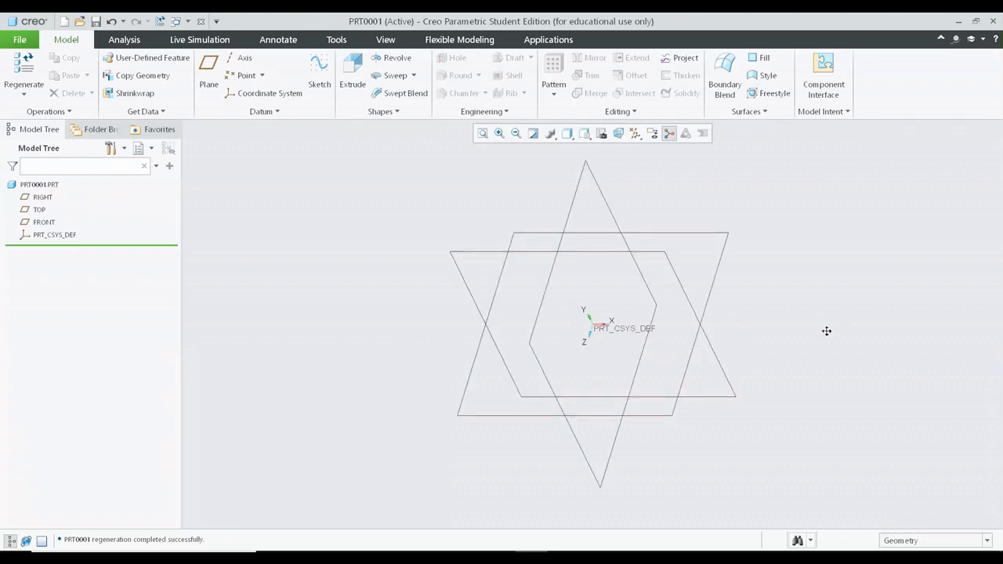
pyautogui.keyDown('shift'); pyautogui.moveTo(827, 331); pyautogui.dragTo(807, 374, button='middle'); pyautogui.keyUp('shift')
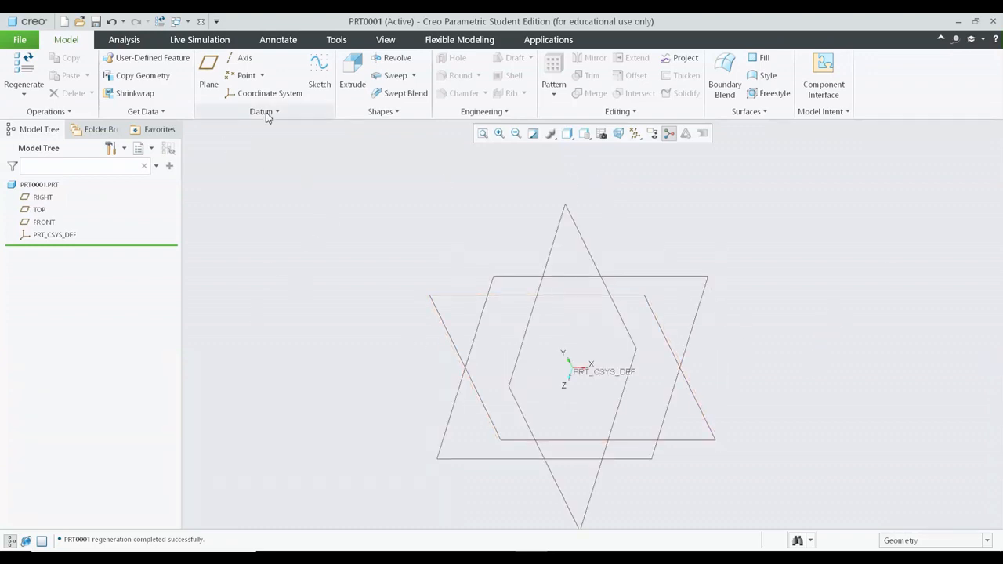
pyautogui.click(353, 75)
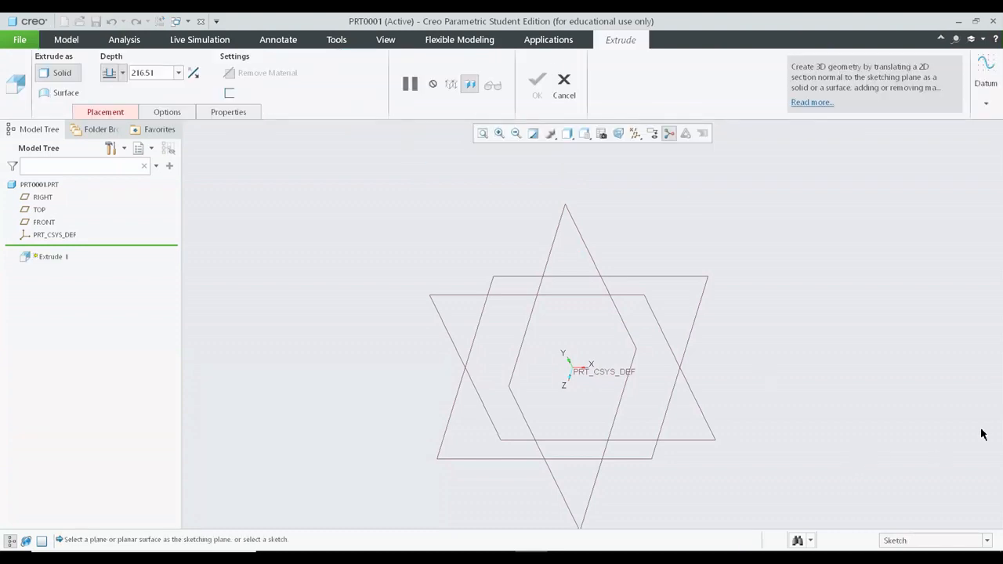
pyautogui.click(120, 112)
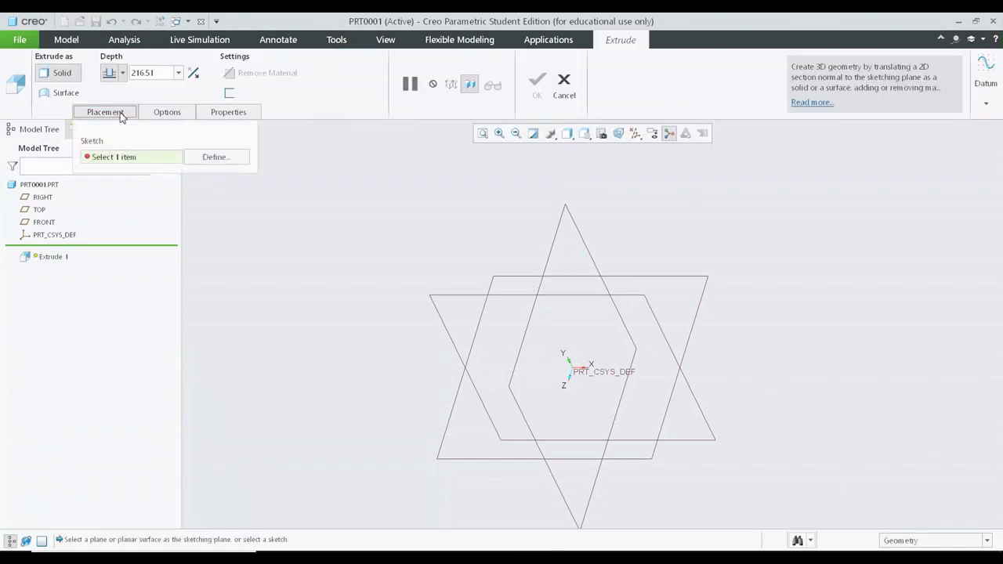
pyautogui.click(219, 158)
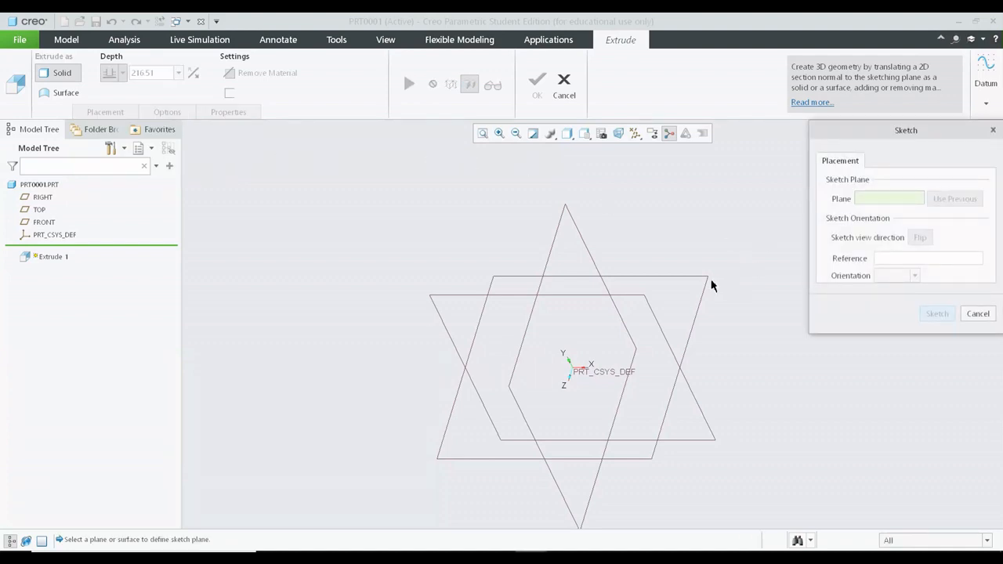
pyautogui.click(671, 281)
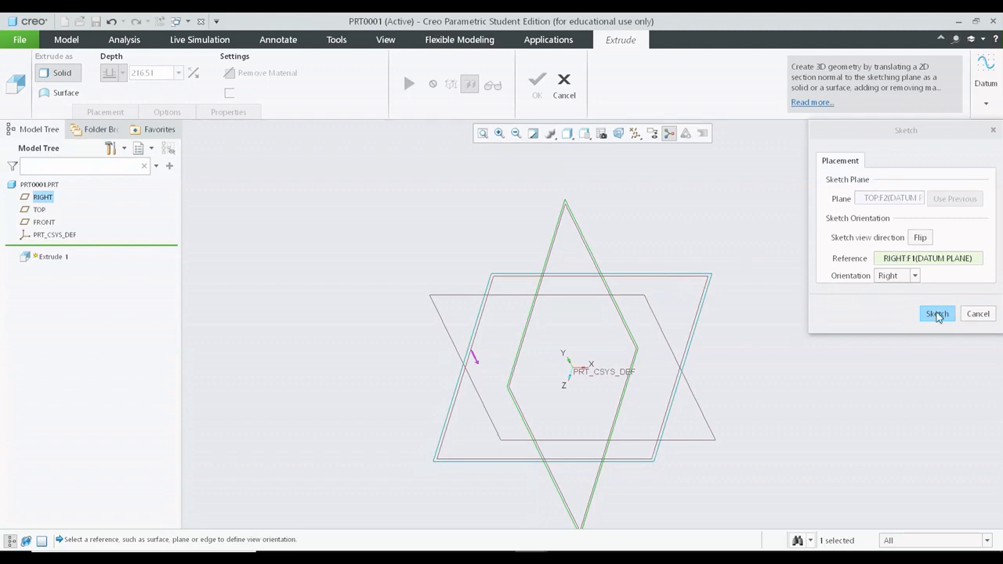
pyautogui.click(938, 314)
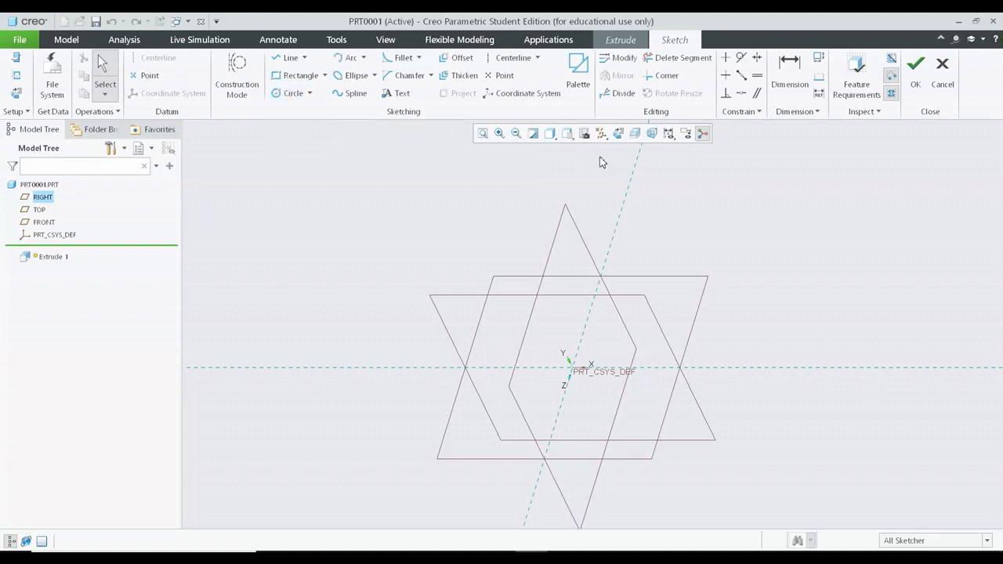
# Sketch a circle about 288 in diameter centred on the intersection of the two sketch references
pyautogui.click(289, 93)
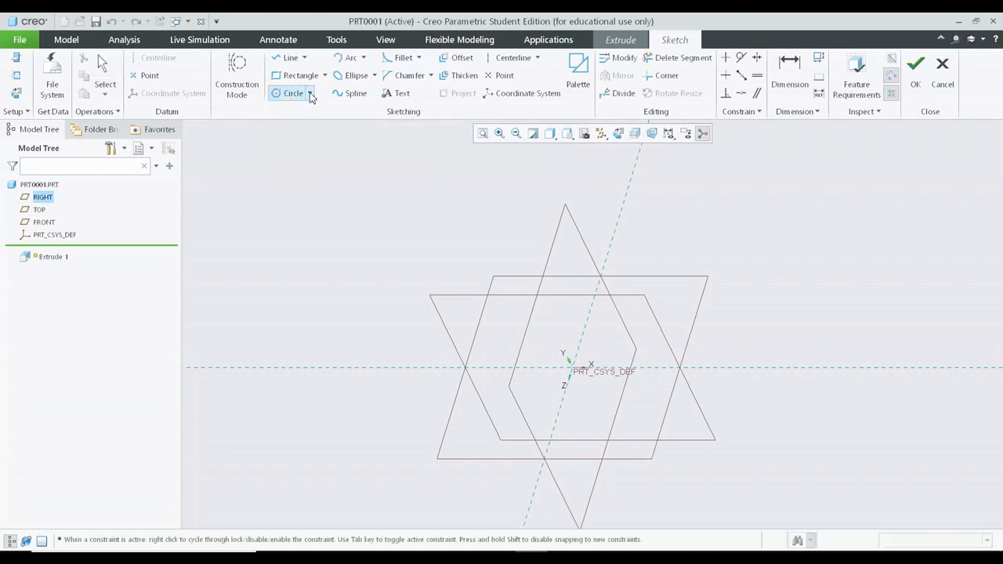
pyautogui.click(571, 366)
pyautogui.click(627, 335)
pyautogui.middleClick(807, 375)
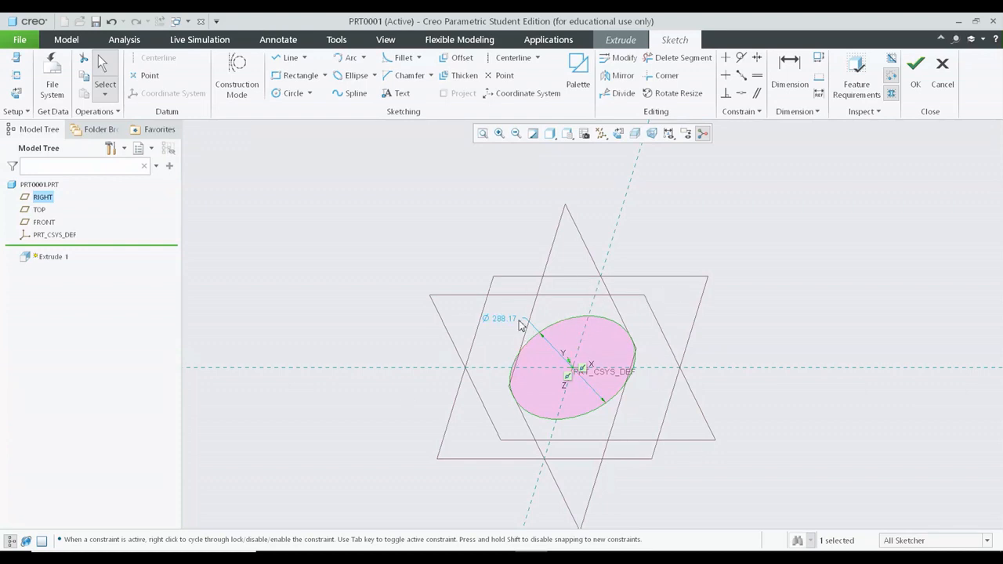
# Set the circle's diameter to 300
pyautogui.doubleClick(508, 318)
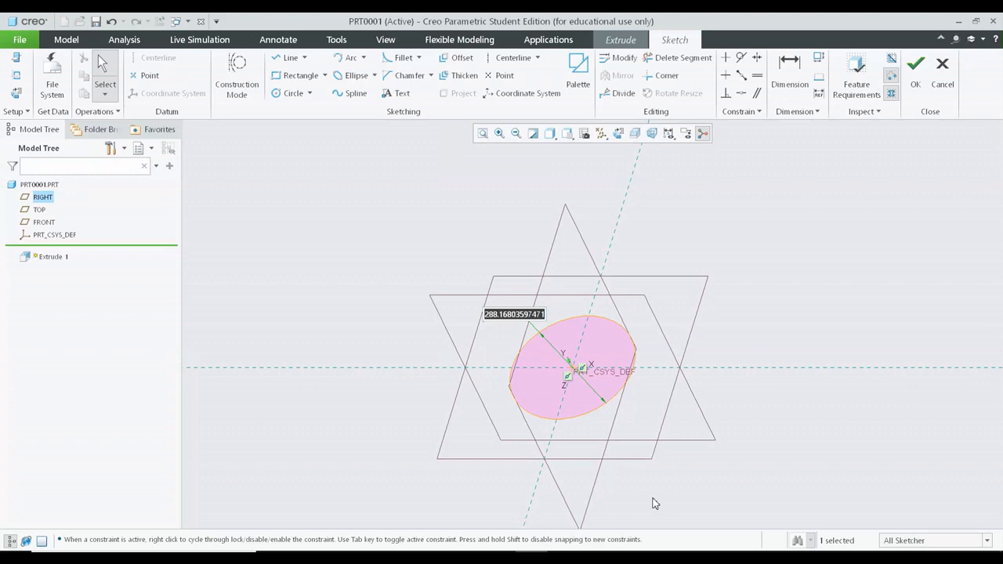
pyautogui.write('300')
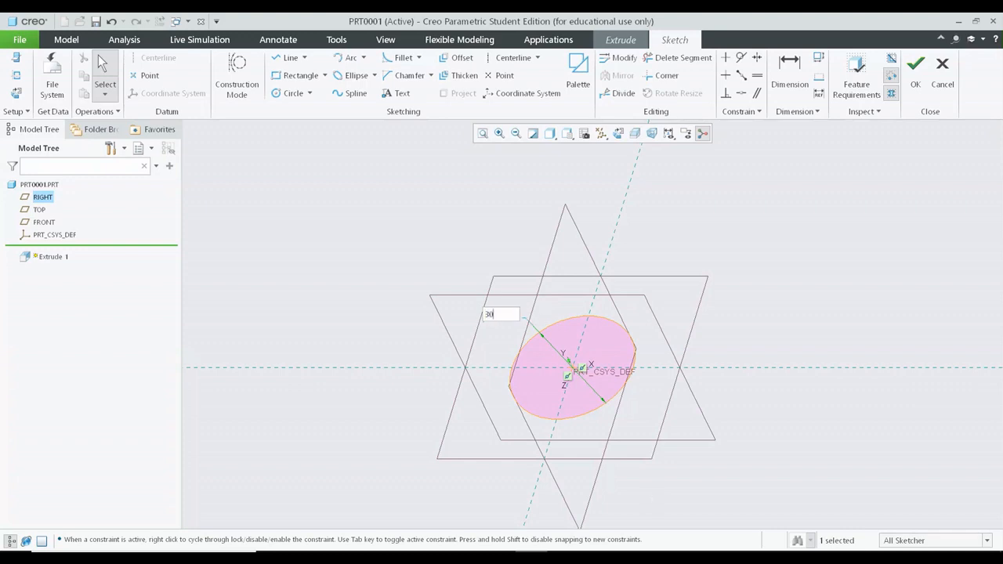
pyautogui.press('Return')
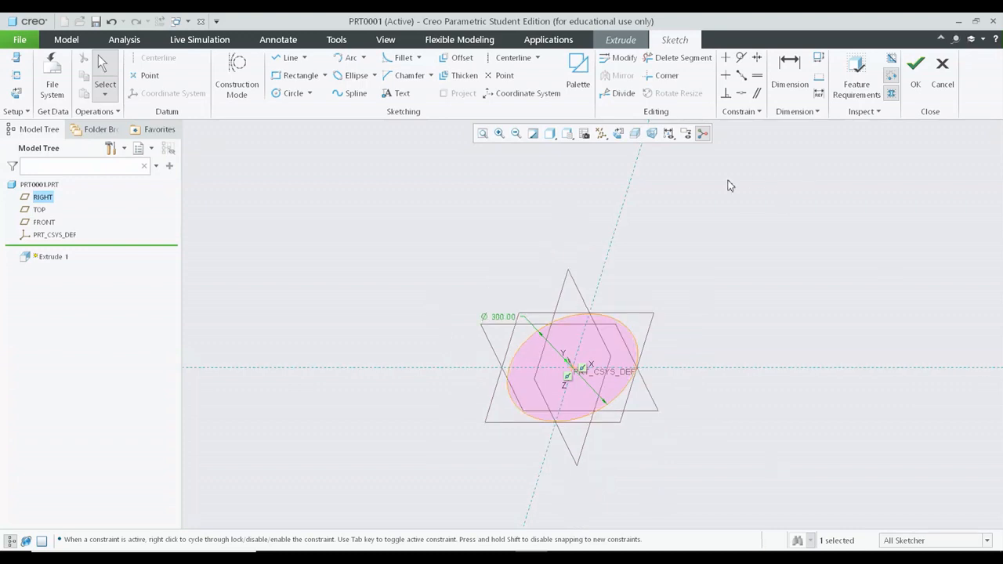
# Orient the sketch plane parallel to the screen and set the circle's diameter to 250
pyautogui.click(618, 134)
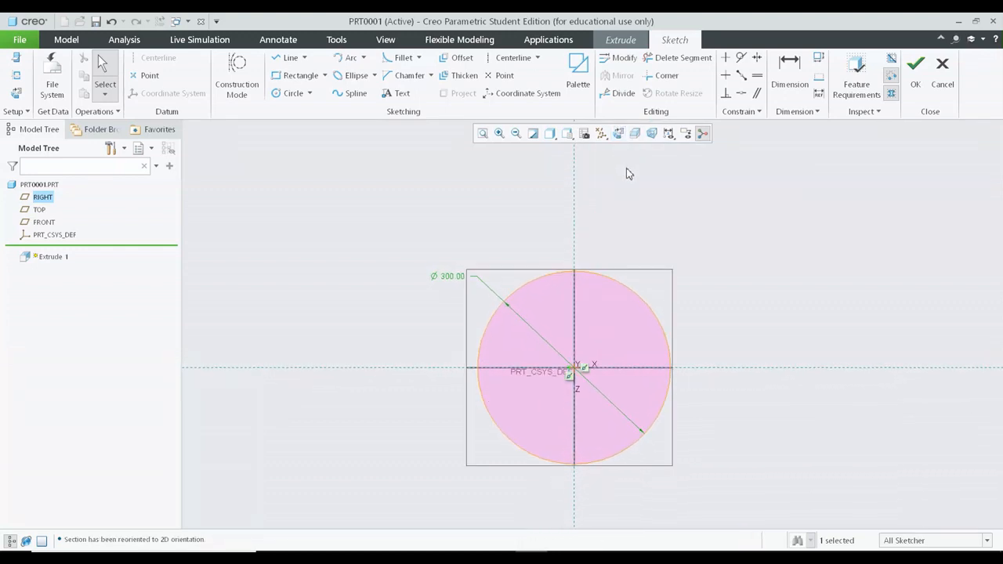
pyautogui.scroll(-3, 556, 318)
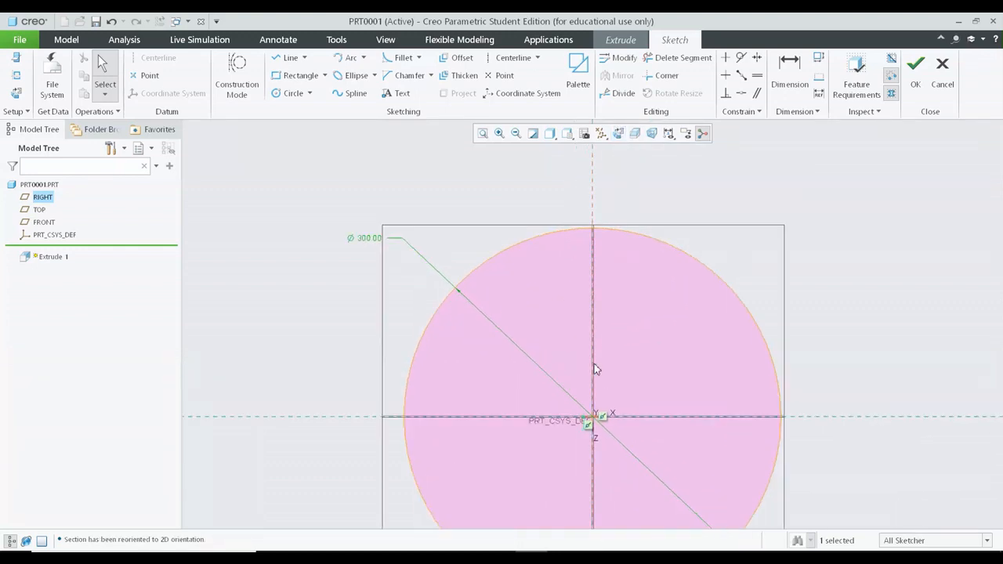
pyautogui.keyDown('shift'); pyautogui.moveTo(594, 363); pyautogui.dragTo(593, 263, button='middle'); pyautogui.keyUp('shift')
pyautogui.scroll(3, 588, 289)
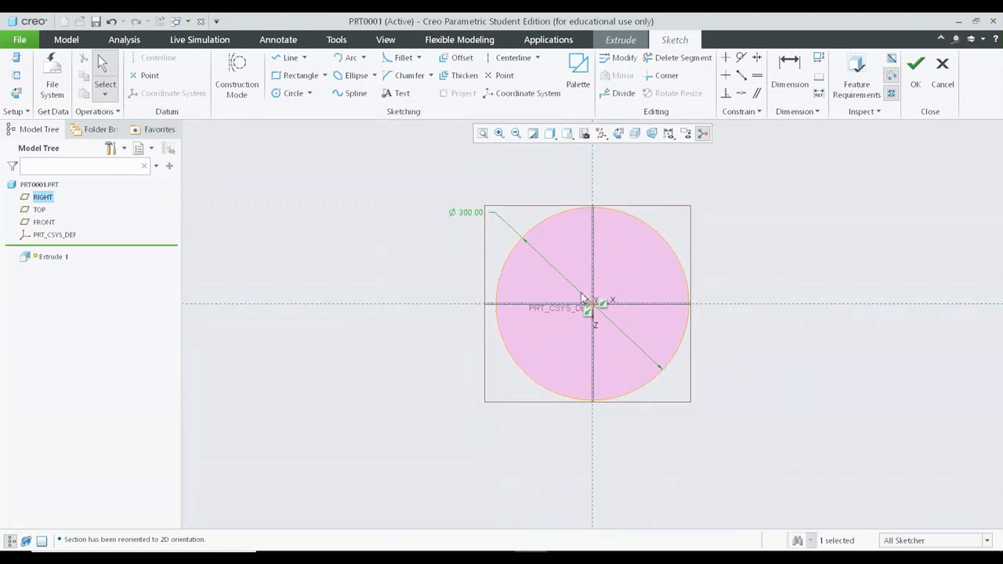
pyautogui.doubleClick(468, 213)
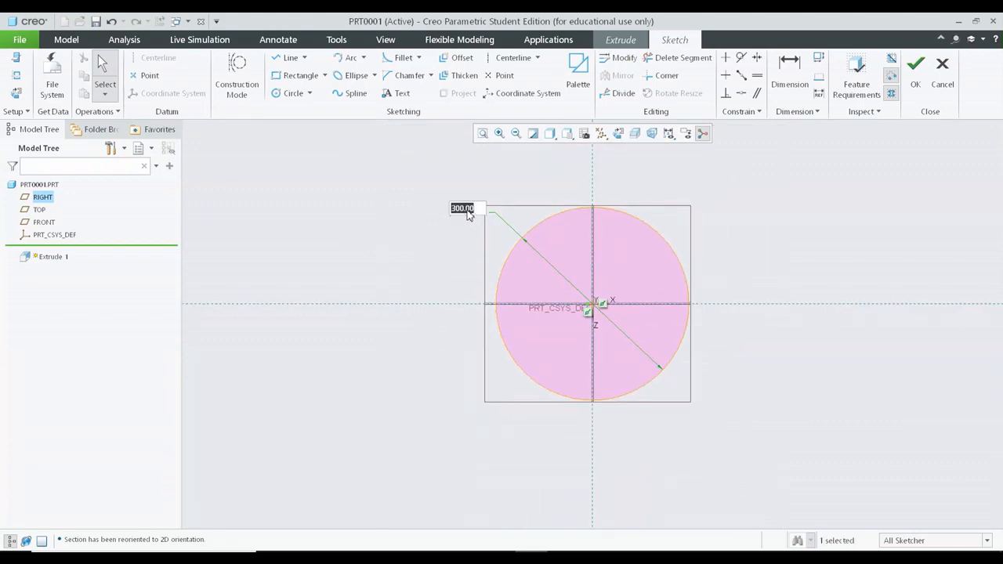
pyautogui.write('250')
pyautogui.press('Return')
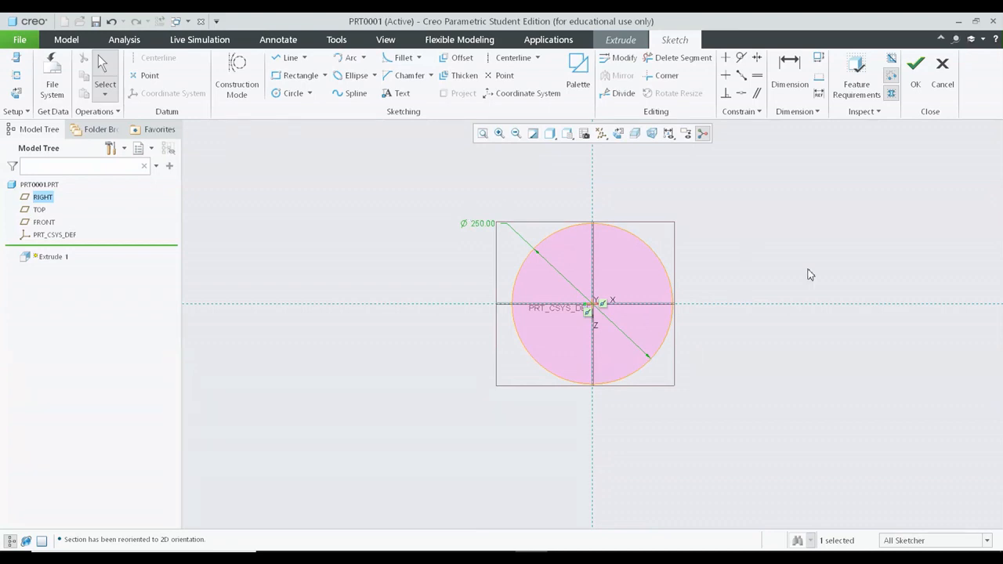
# Move the diameter dimension text outside the circle's lower-left side and finish the sketch
pyautogui.moveTo(807, 298)
pyautogui.keyDown('shift'); pyautogui.mouseDown(button='middle')
pyautogui.moveTo(706, 325)
pyautogui.moveTo(713, 322)
pyautogui.mouseUp(button='middle'); pyautogui.keyUp('shift')
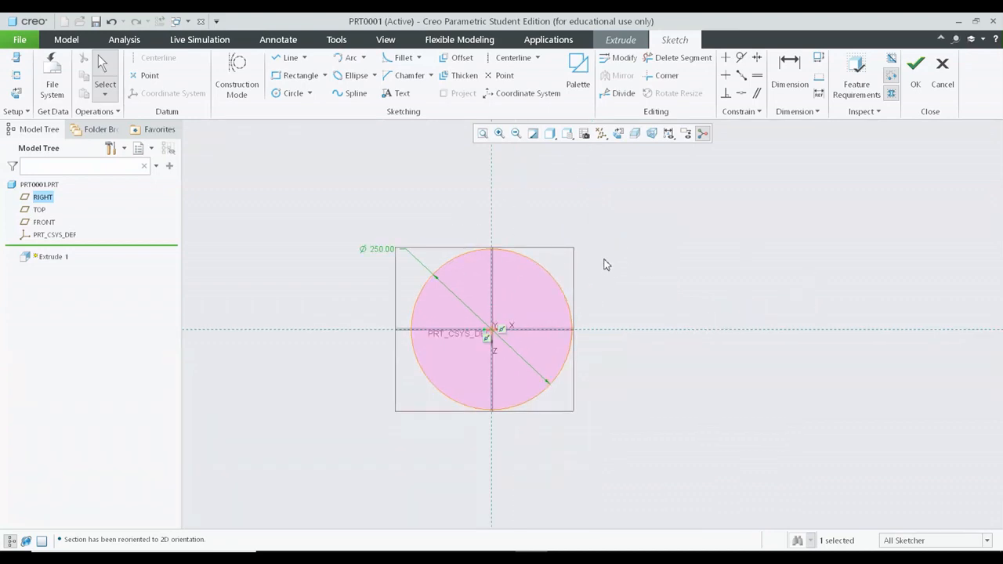
pyautogui.moveTo(605, 264); pyautogui.dragTo(604, 263, button='middle')
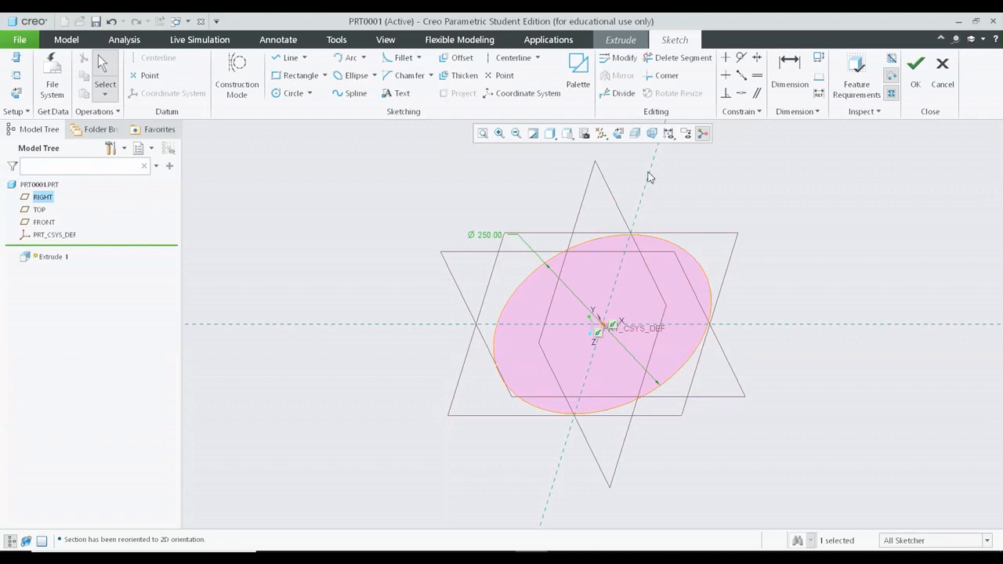
pyautogui.click(618, 133)
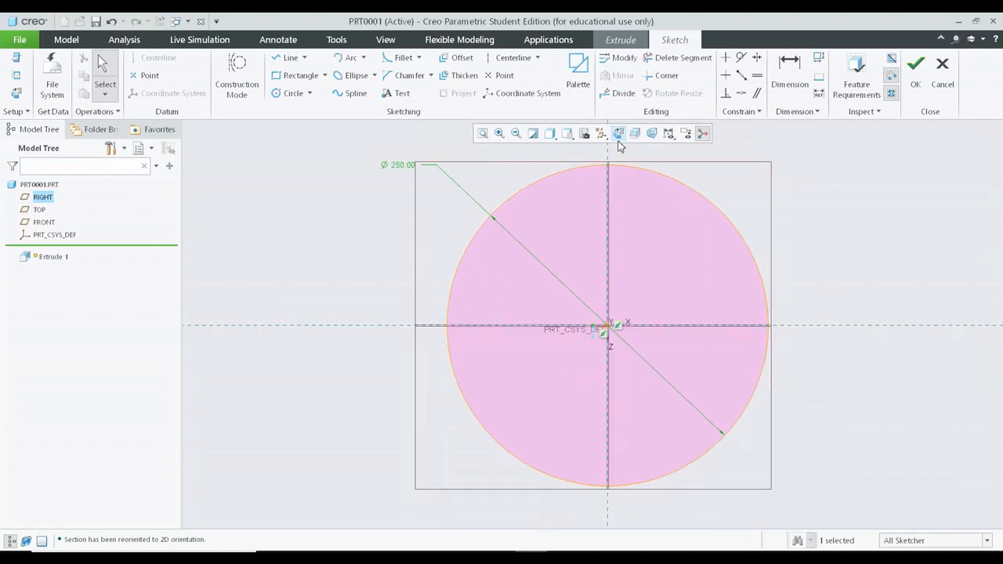
pyautogui.scroll(2, 752, 247)
pyautogui.moveTo(523, 197); pyautogui.dragTo(482, 349)
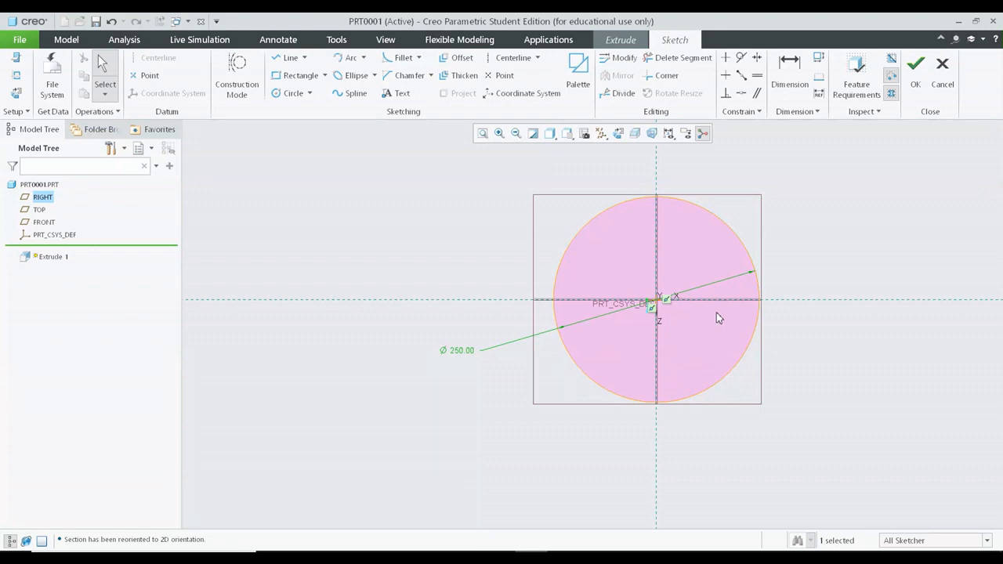
pyautogui.click(909, 85)
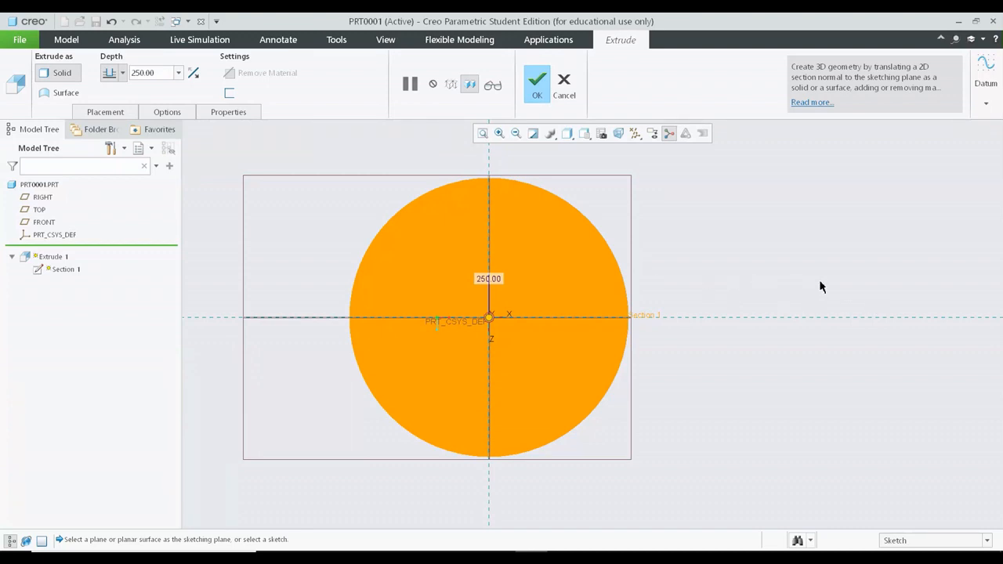
# Make the extrusion symmetric about the sketch plane and set its total depth to 600
pyautogui.keyDown('shift'); pyautogui.moveTo(819, 280); pyautogui.dragTo(719, 303, button='middle'); pyautogui.keyUp('shift')
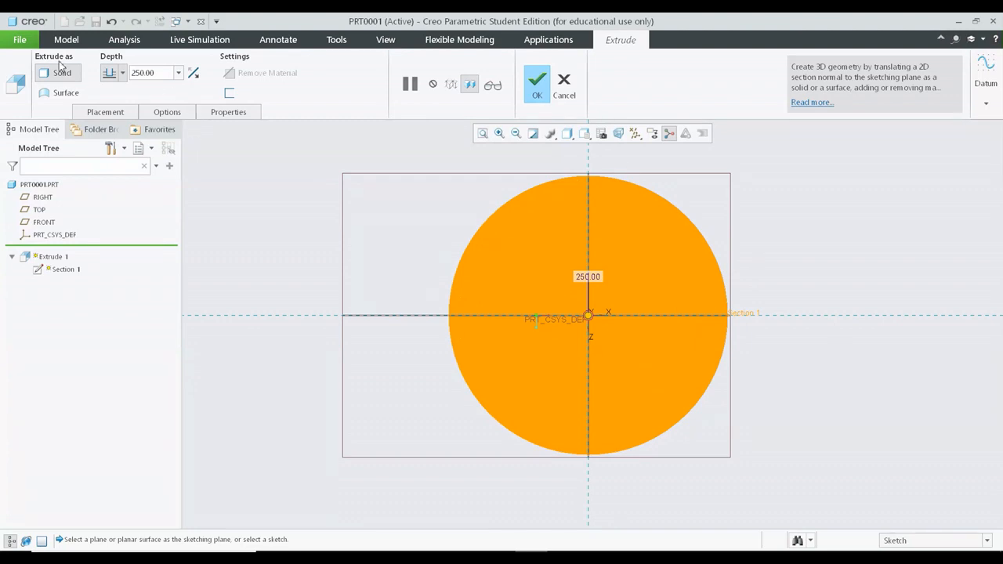
pyautogui.doubleClick(143, 74)
pyautogui.moveTo(930, 286); pyautogui.dragTo(906, 301, button='middle')
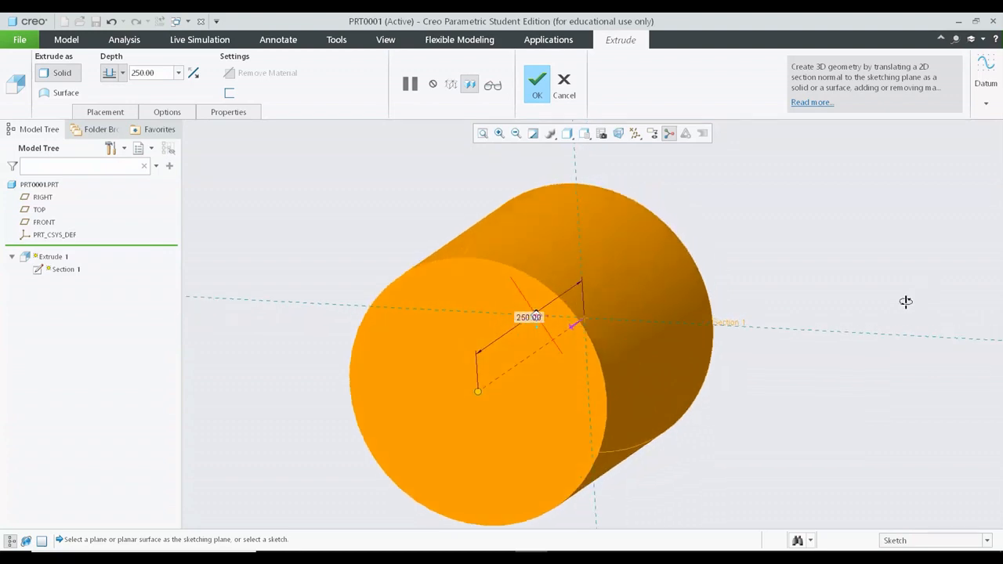
pyautogui.scroll(-3, 906, 302)
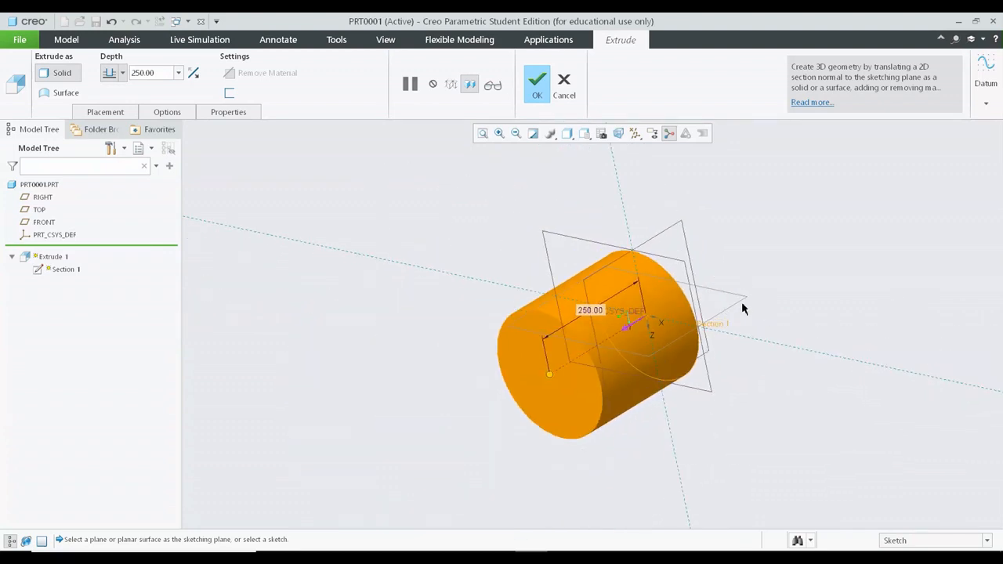
pyautogui.click(111, 72)
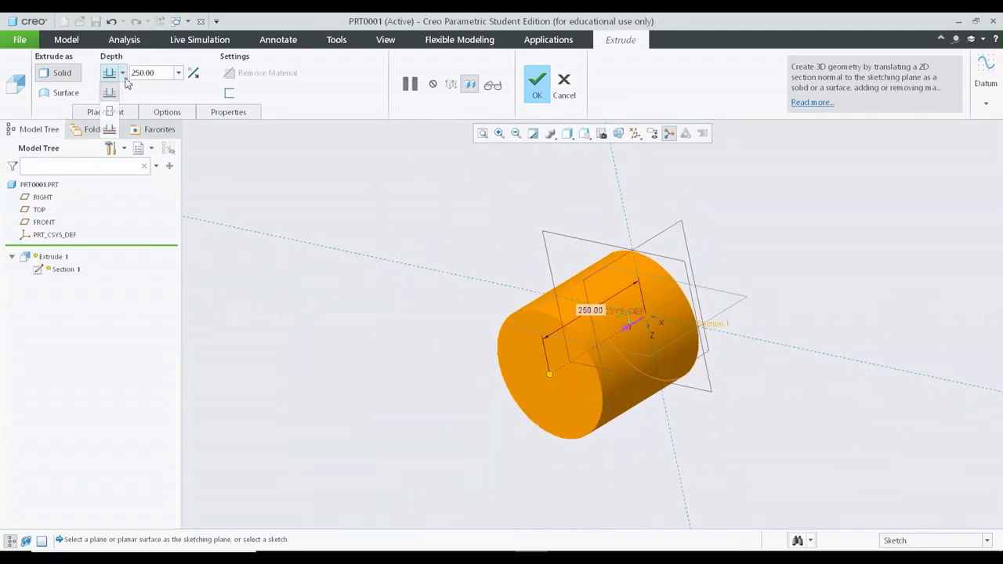
pyautogui.click(109, 111)
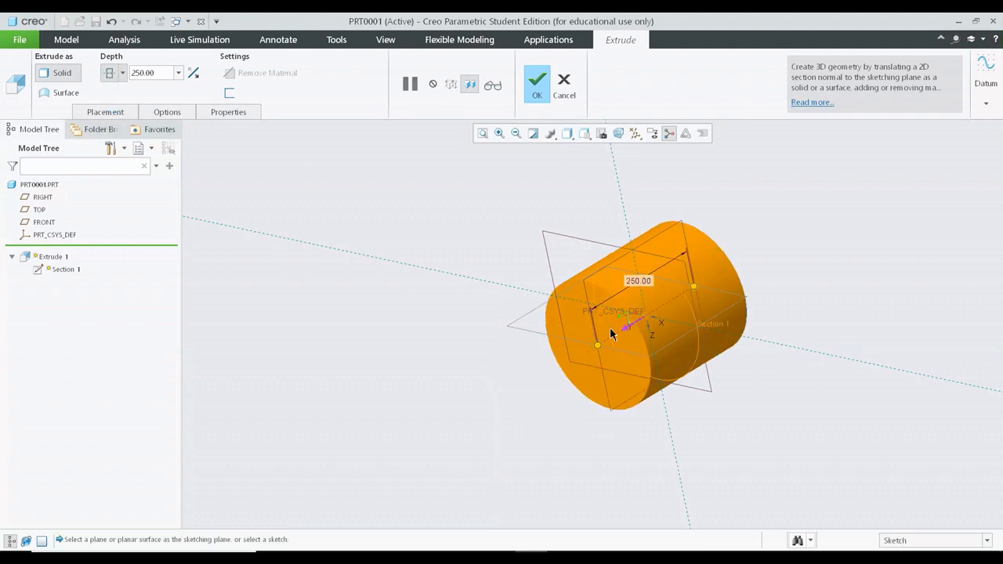
pyautogui.moveTo(598, 347); pyautogui.dragTo(523, 392)
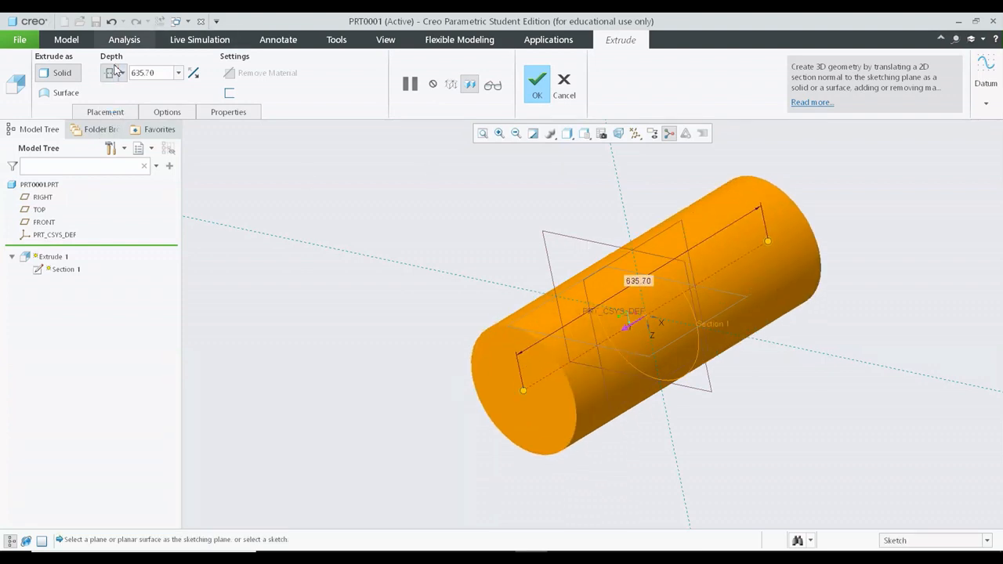
pyautogui.click(149, 73)
pyautogui.write('600')
pyautogui.press('Return')
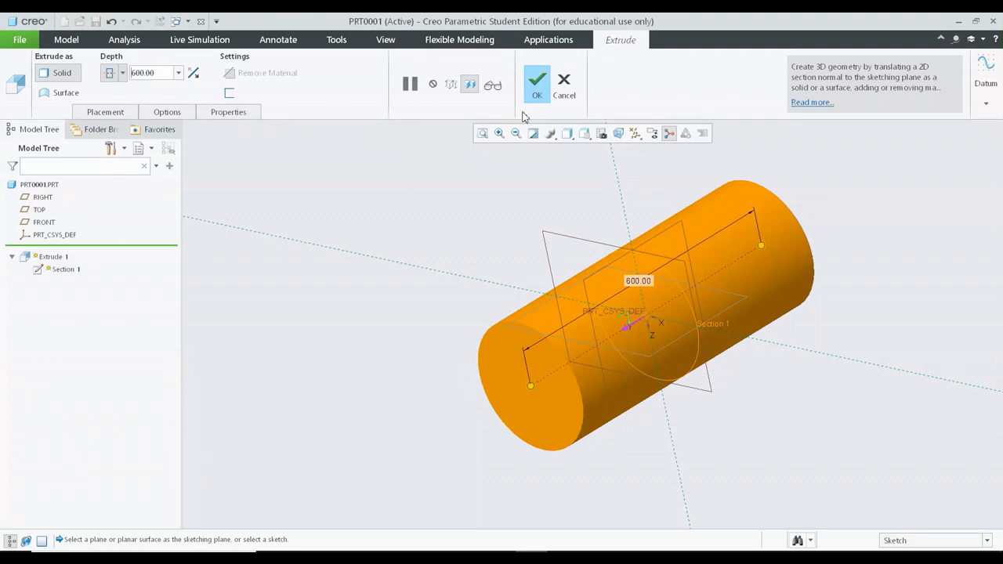
# Complete the symmetric cylinder extrusion and view the solid in the default orientation
pyautogui.click(538, 97)
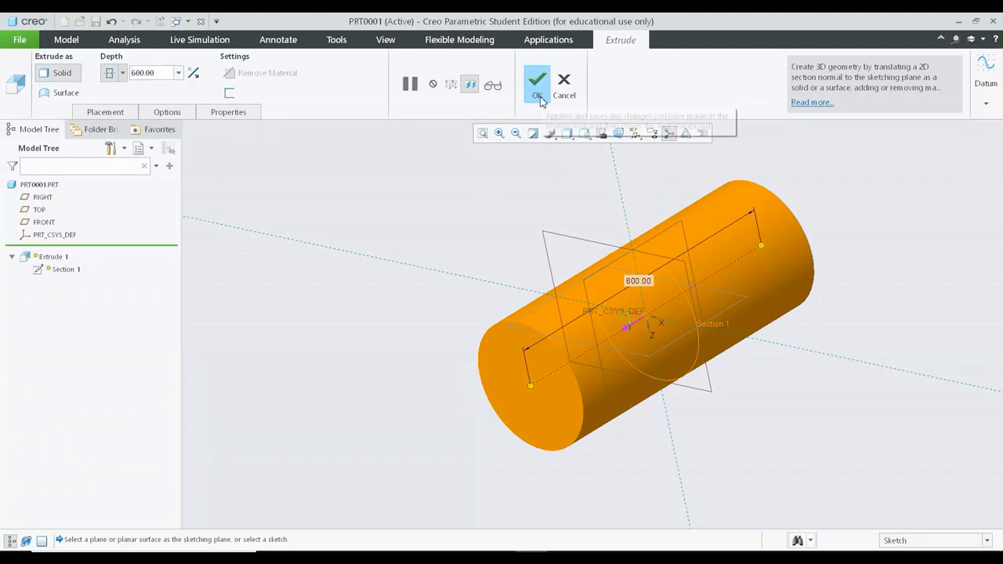
pyautogui.keyDown('shift'); pyautogui.moveTo(460, 203); pyautogui.dragTo(454, 217, button='middle'); pyautogui.keyUp('shift')
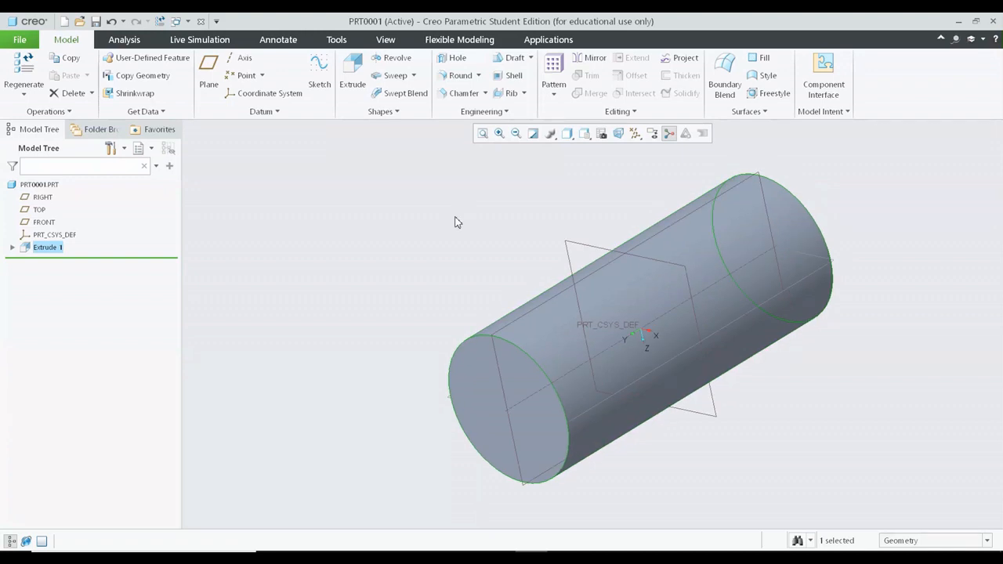
pyautogui.hotkey('ctrl', 'd')
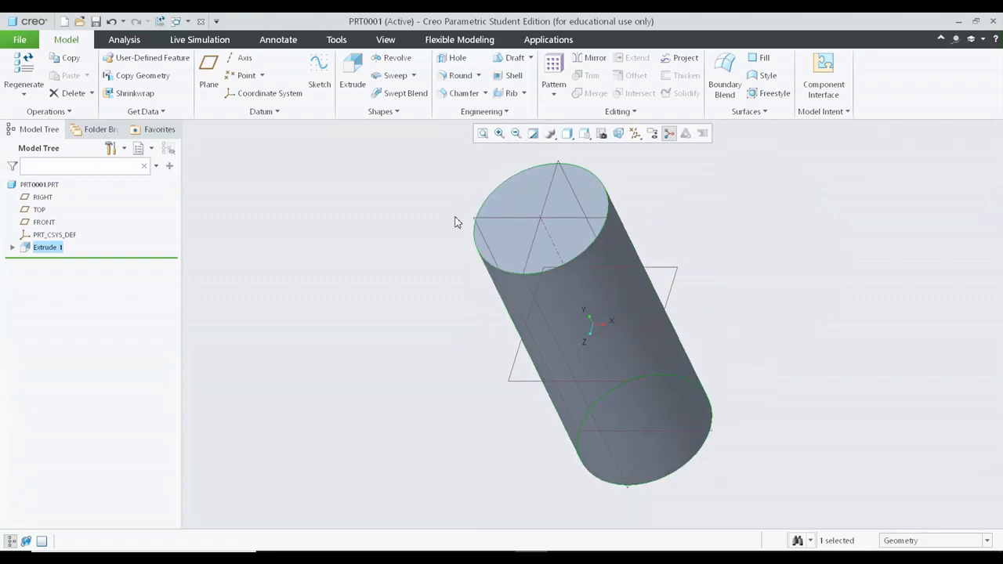
pyautogui.scroll(-2, 455, 222)
pyautogui.scroll(-2, 533, 268)
pyautogui.keyDown('shift'); pyautogui.moveTo(538, 285); pyautogui.dragTo(588, 296, button='middle'); pyautogui.keyUp('shift')
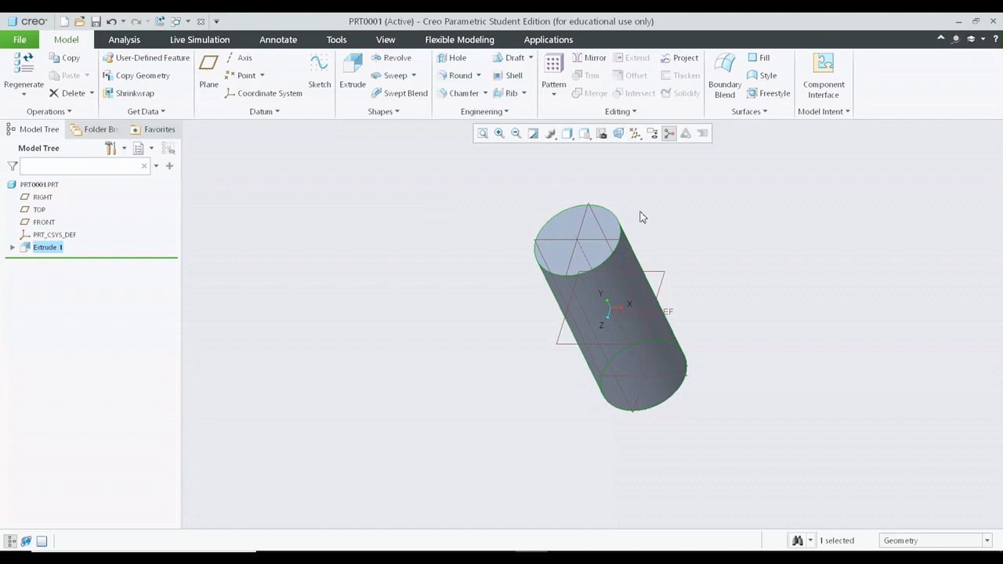
pyautogui.moveTo(640, 216); pyautogui.dragTo(702, 251, button='middle')
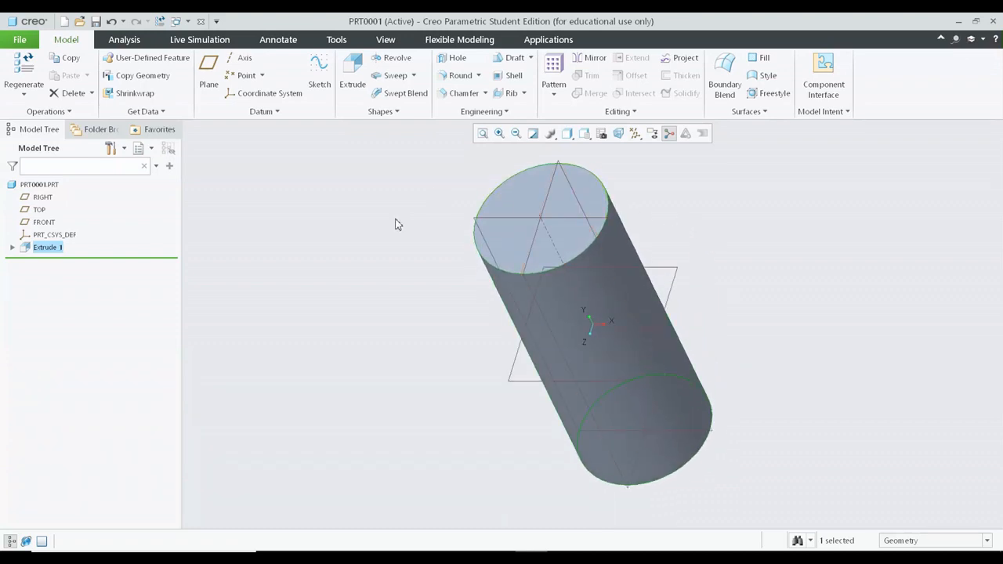
pyautogui.scroll(-3, 571, 323)
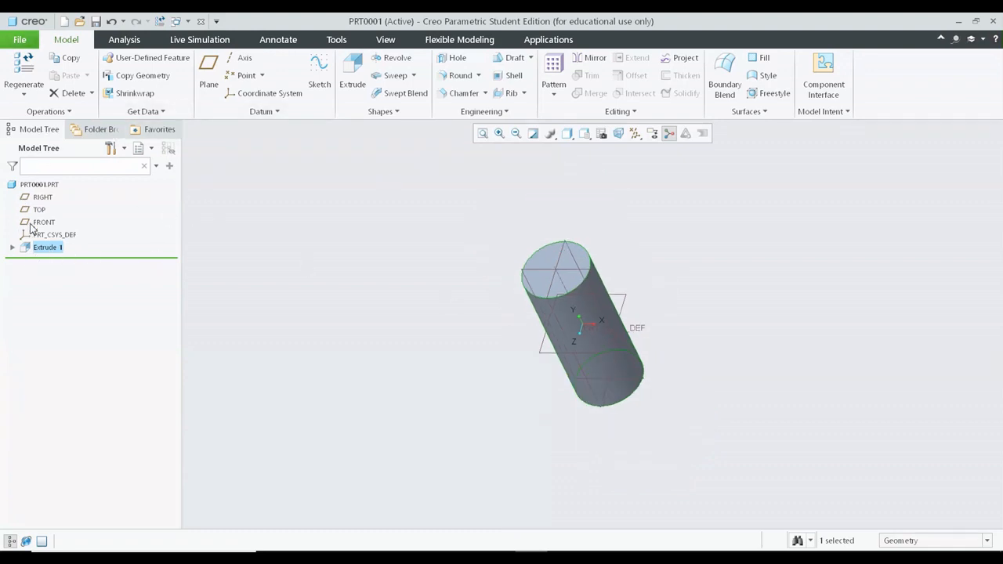
# Delete the cylinder extrusion from the part
pyautogui.rightClick(49, 246)
pyautogui.click(102, 311)
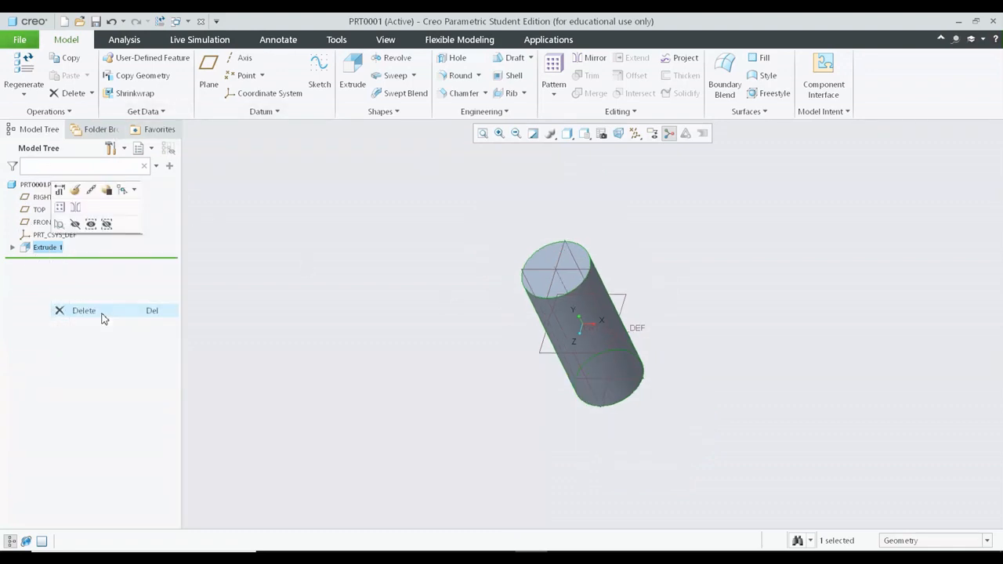
pyautogui.click(465, 305)
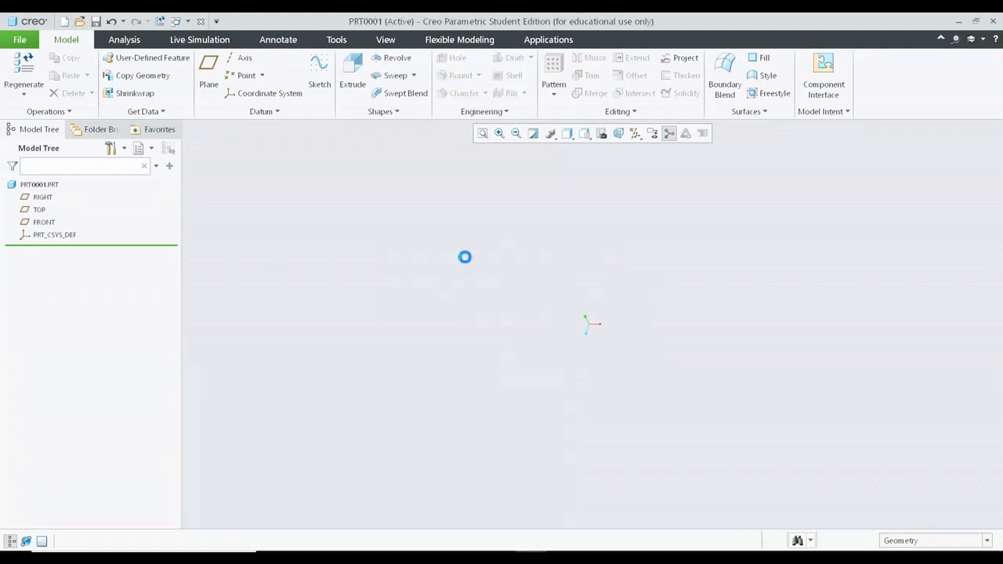
# Start a new solid extrusion with its sketch on the RIGHT plane, using the TOP plane as orientation reference
pyautogui.click(361, 85)
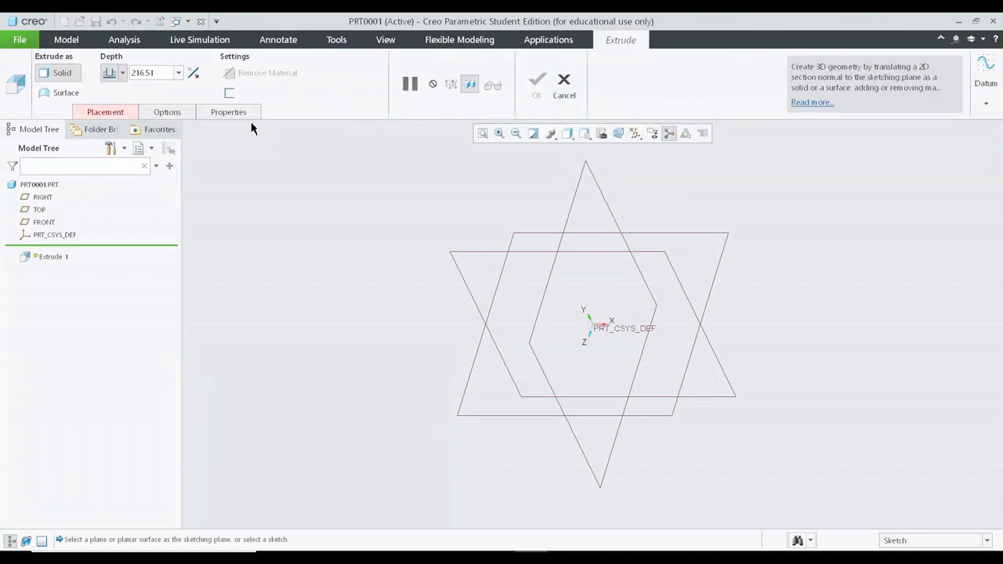
pyautogui.click(106, 113)
pyautogui.click(213, 157)
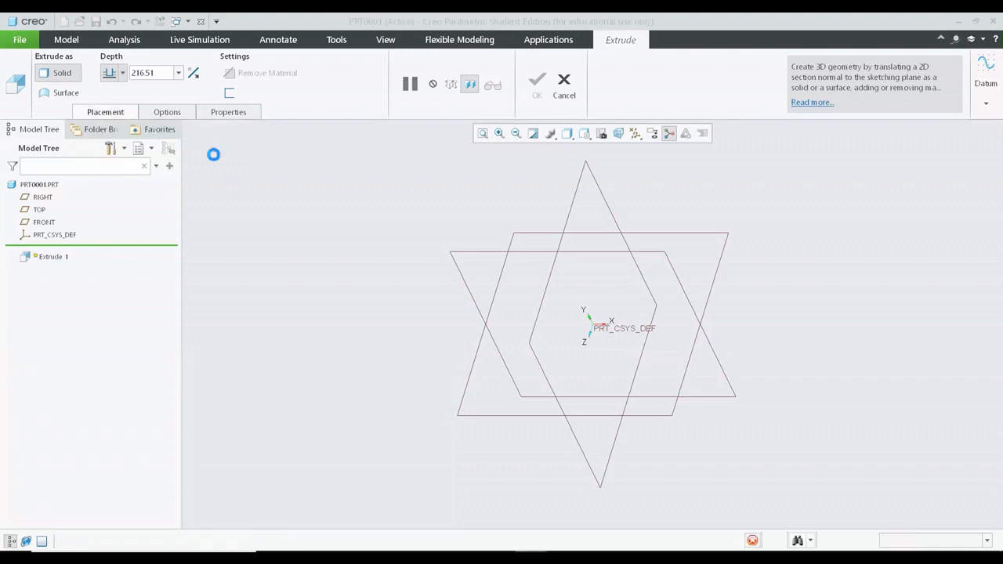
pyautogui.click(635, 214)
pyautogui.click(938, 315)
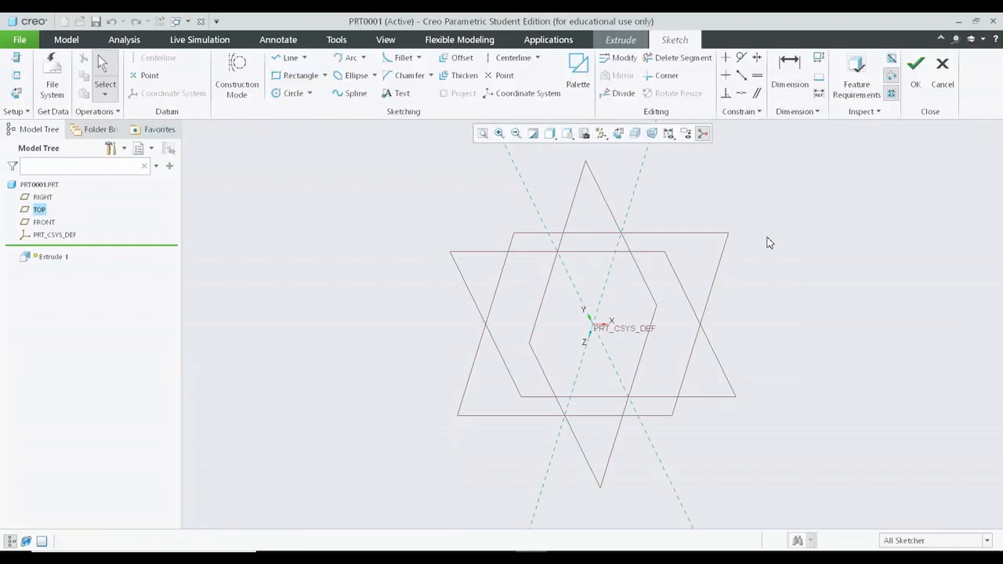
# Sketch a circle about 334 in diameter centred on the origin
pyautogui.click(291, 94)
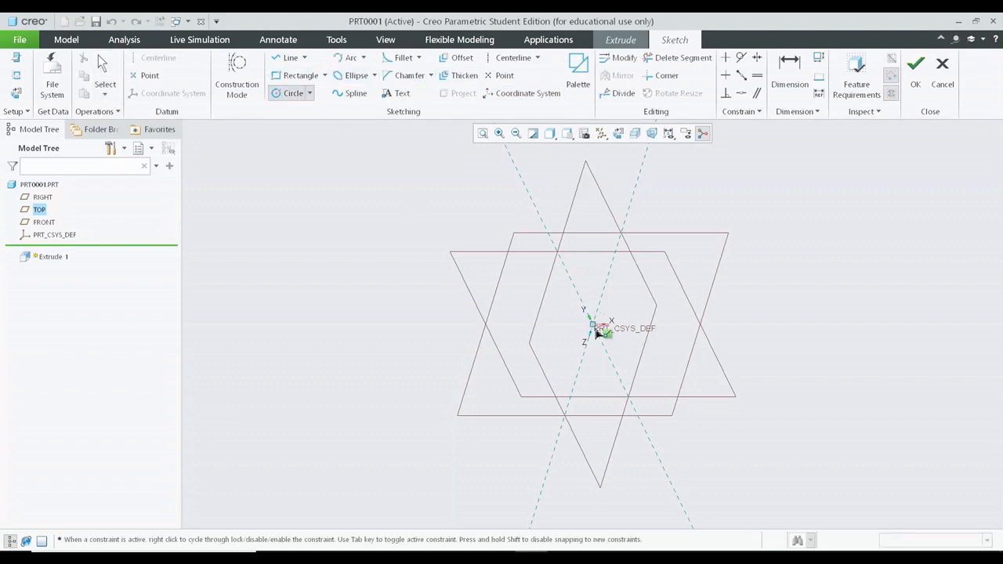
pyautogui.click(591, 320)
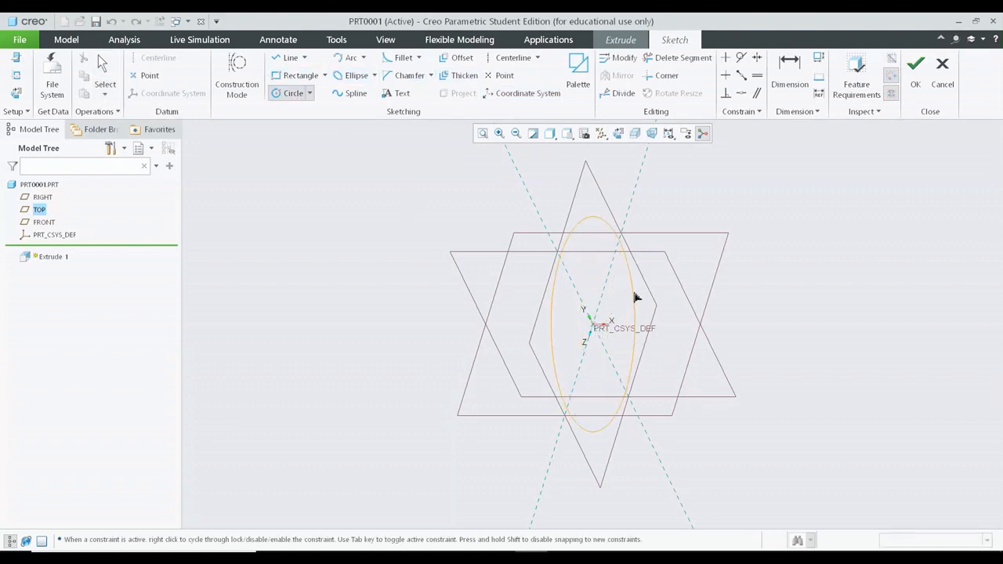
pyautogui.click(623, 309)
pyautogui.scroll(1, 696, 290)
pyautogui.middleClick(697, 294)
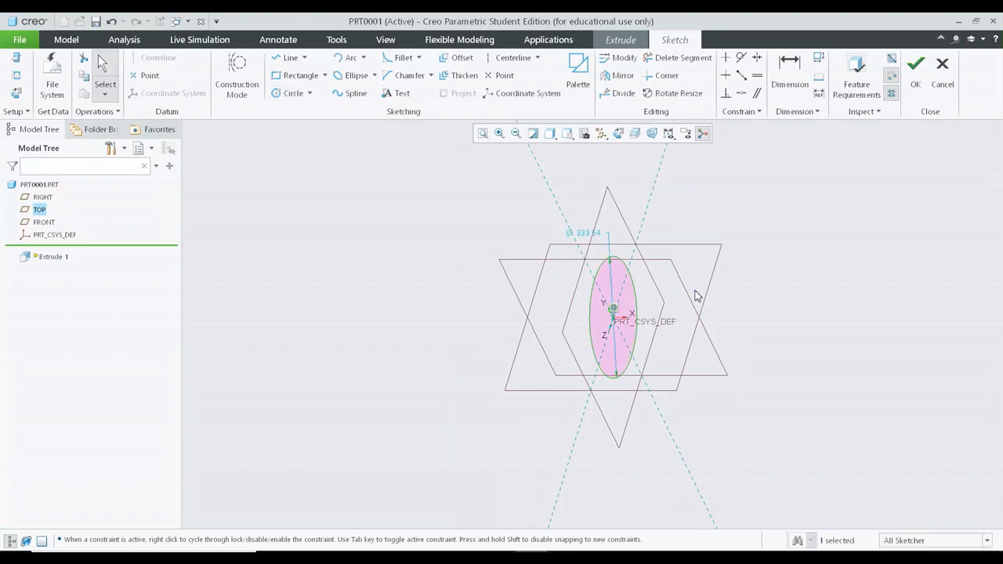
# Set the circle's diameter to 300 and finish the sketch
pyautogui.scroll(-1, 696, 291)
pyautogui.doubleClick(571, 219)
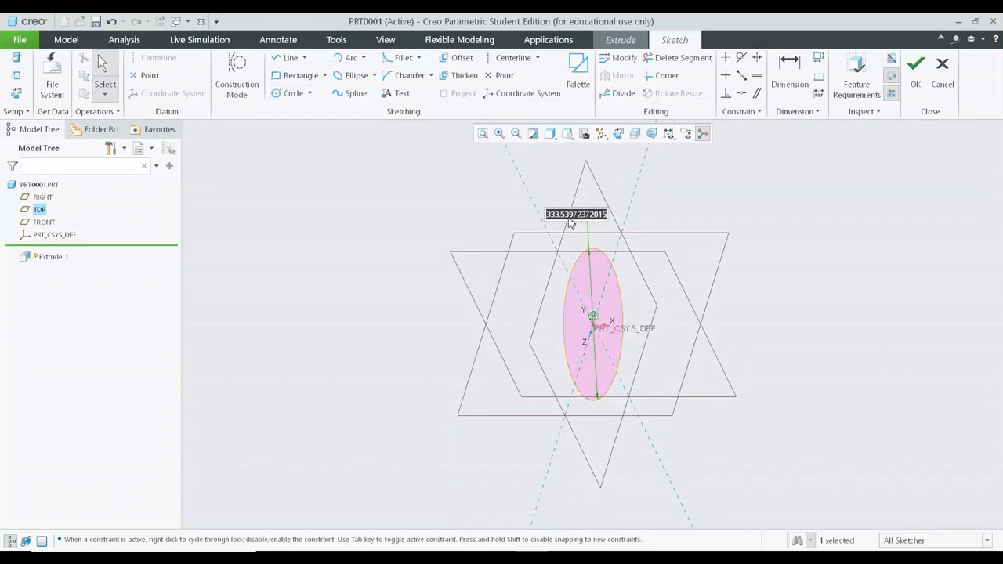
pyautogui.write('300')
pyautogui.press('Return')
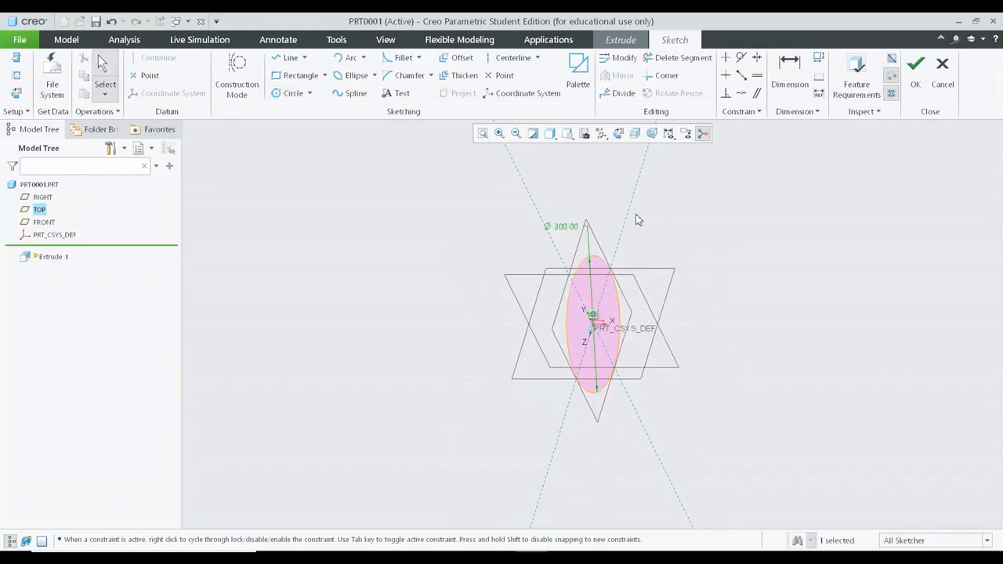
pyautogui.scroll(-1, 582, 252)
pyautogui.scroll(1, 582, 253)
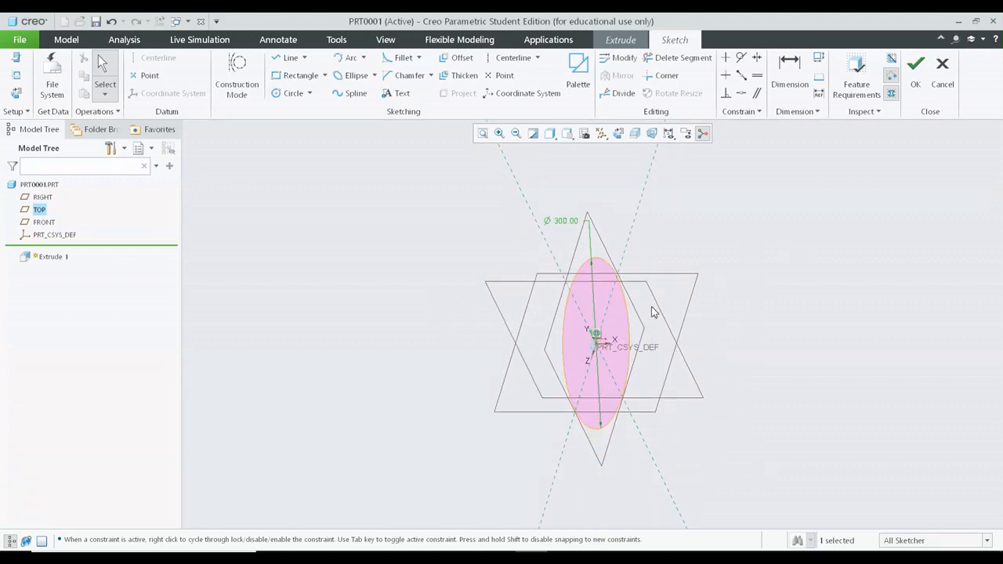
pyautogui.click(619, 135)
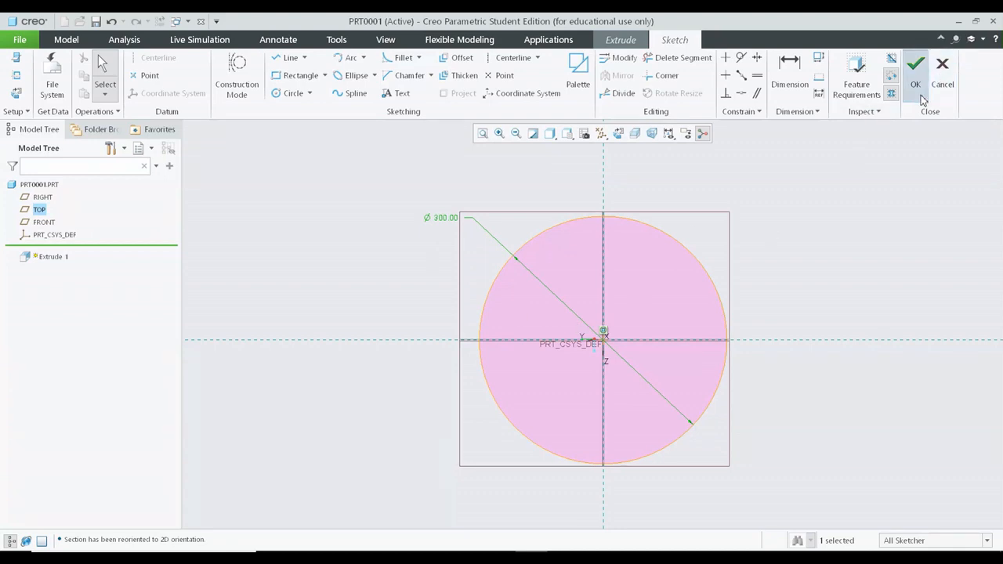
pyautogui.click(916, 69)
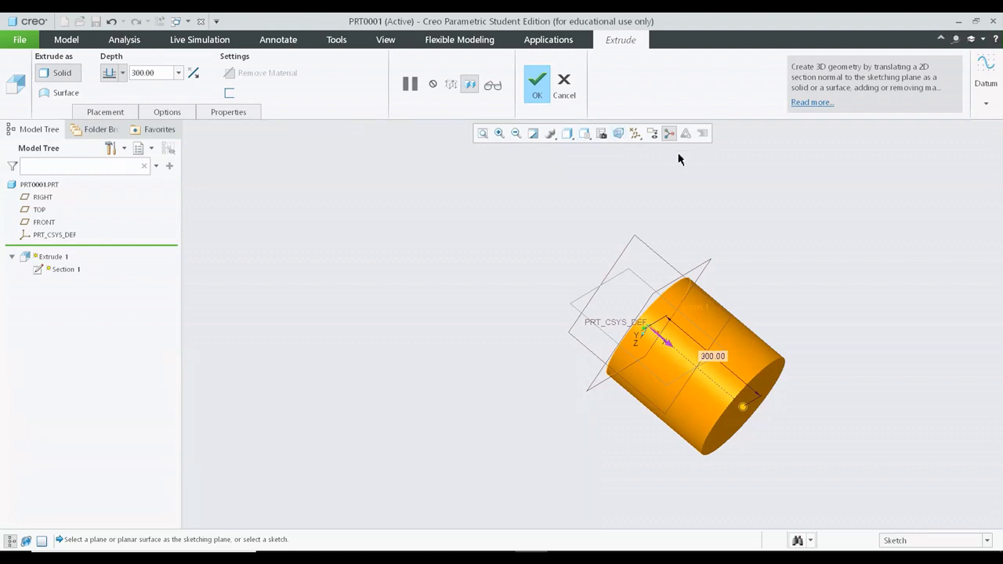
# Extrude the circle symmetrically about the sketch plane to a total depth of about 1205 and restore the default view orientation
pyautogui.click(123, 72)
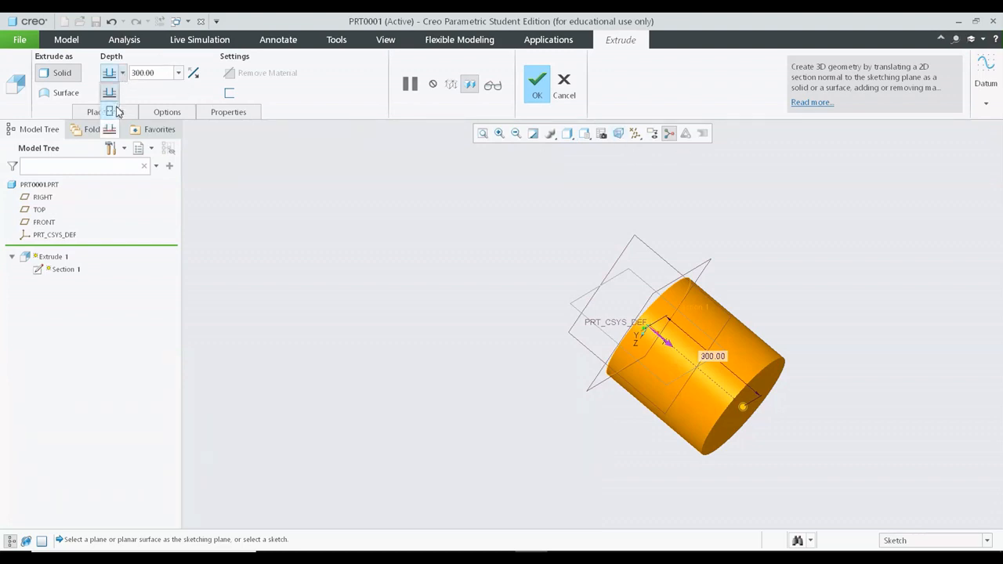
pyautogui.click(116, 111)
pyautogui.moveTo(749, 313); pyautogui.dragTo(706, 250, button='middle')
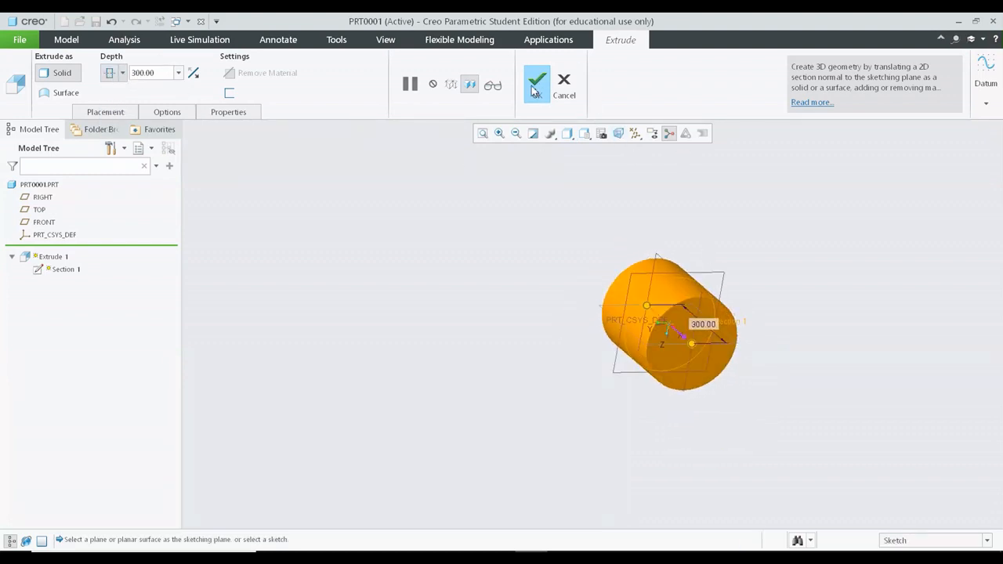
pyautogui.moveTo(696, 341); pyautogui.dragTo(762, 399)
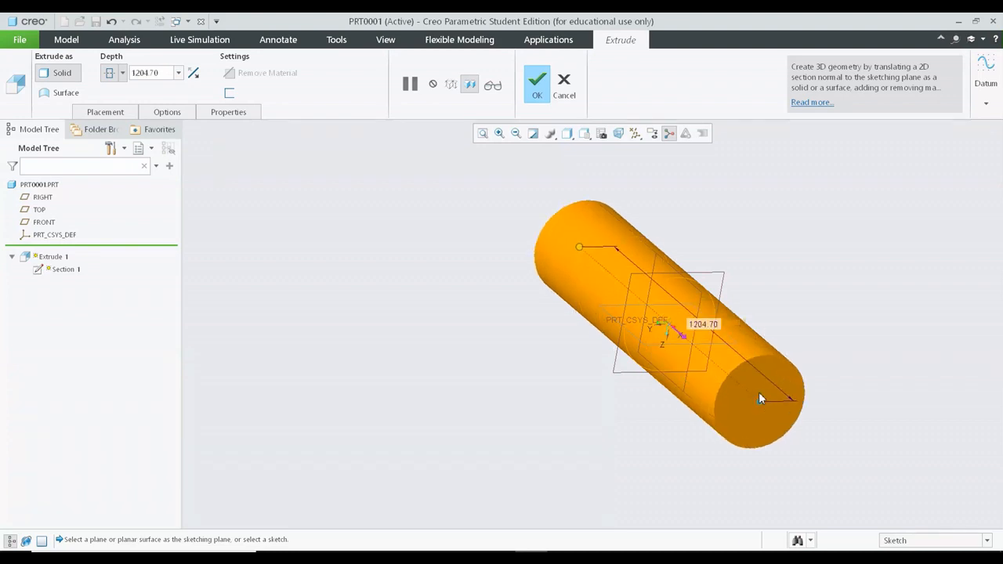
pyautogui.click(537, 83)
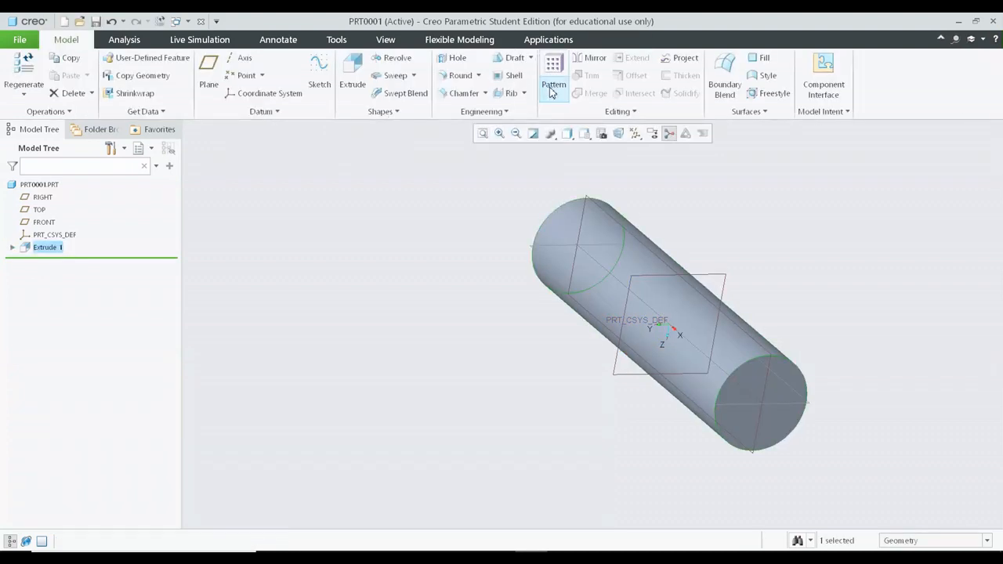
pyautogui.hotkey('ctrl', 'd')
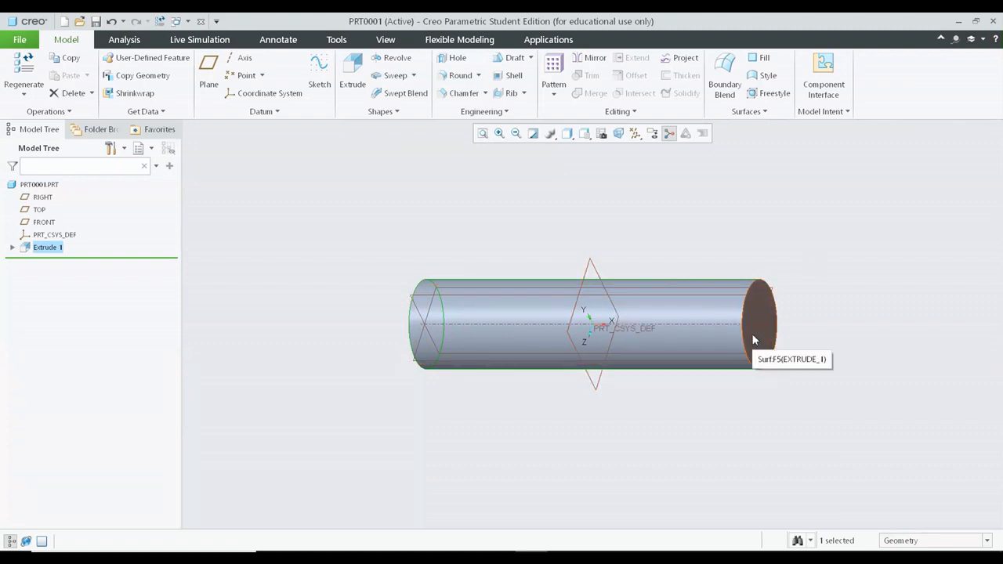
pyautogui.click(560, 215)
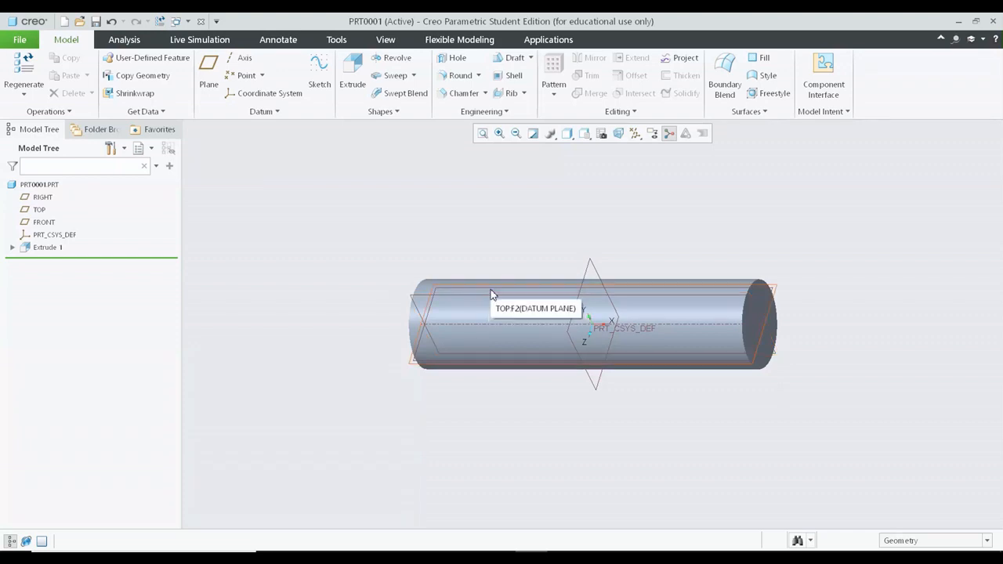
# Start a second extrusion with a sketch on the FRONT plane, RIGHT plane as right-hand reference, and orient the sketch parallel to the screen
pyautogui.click(352, 72)
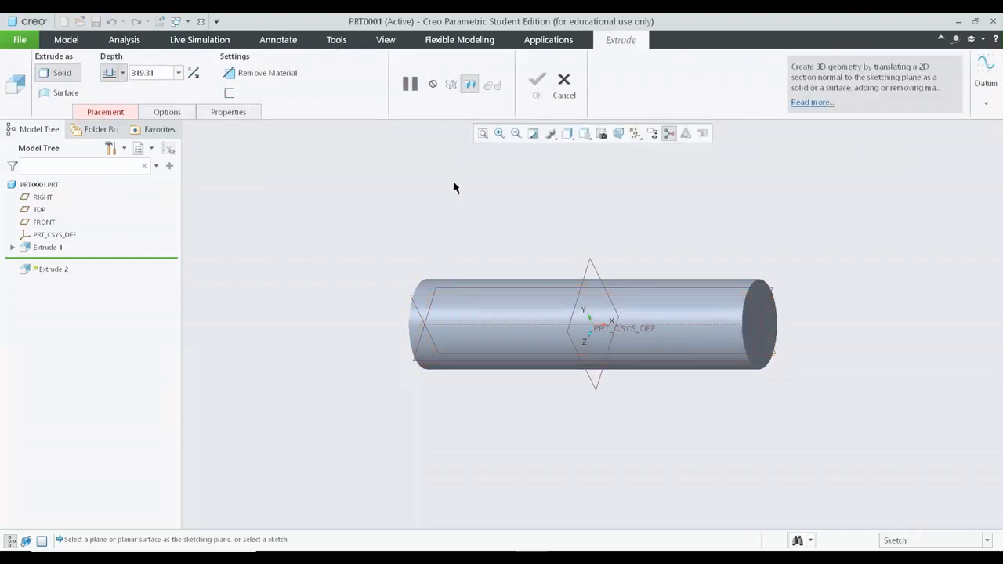
pyautogui.click(105, 112)
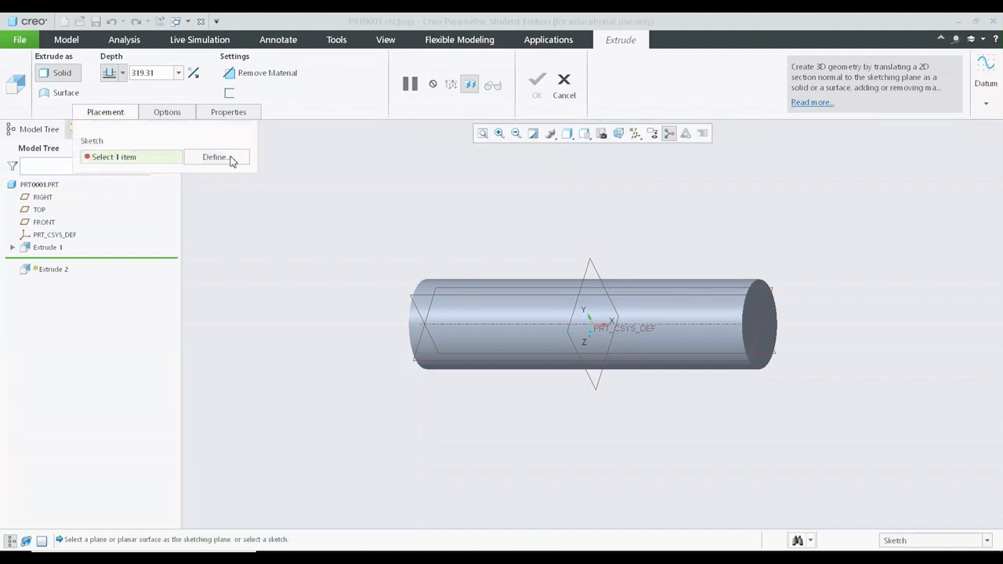
pyautogui.click(229, 161)
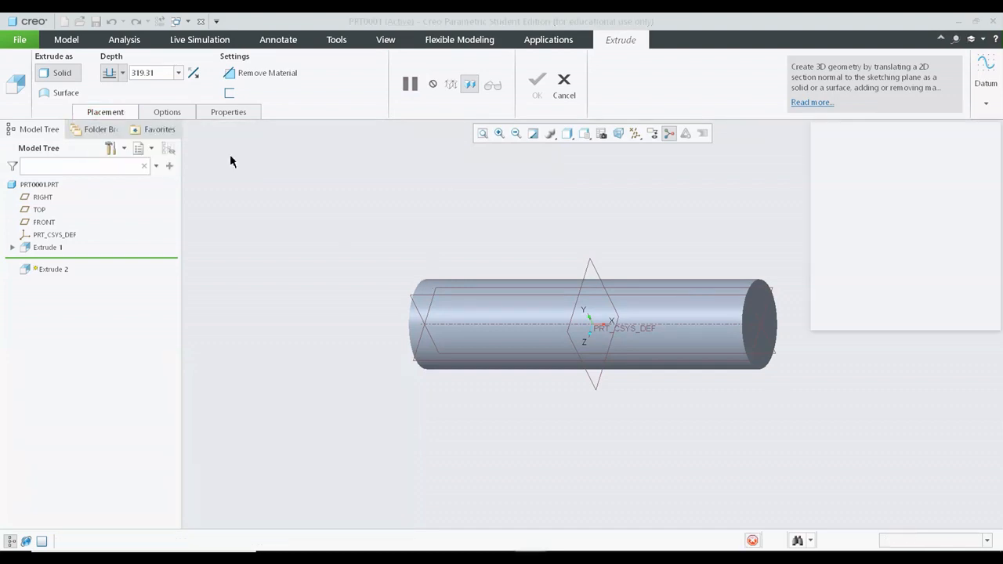
pyautogui.click(435, 302)
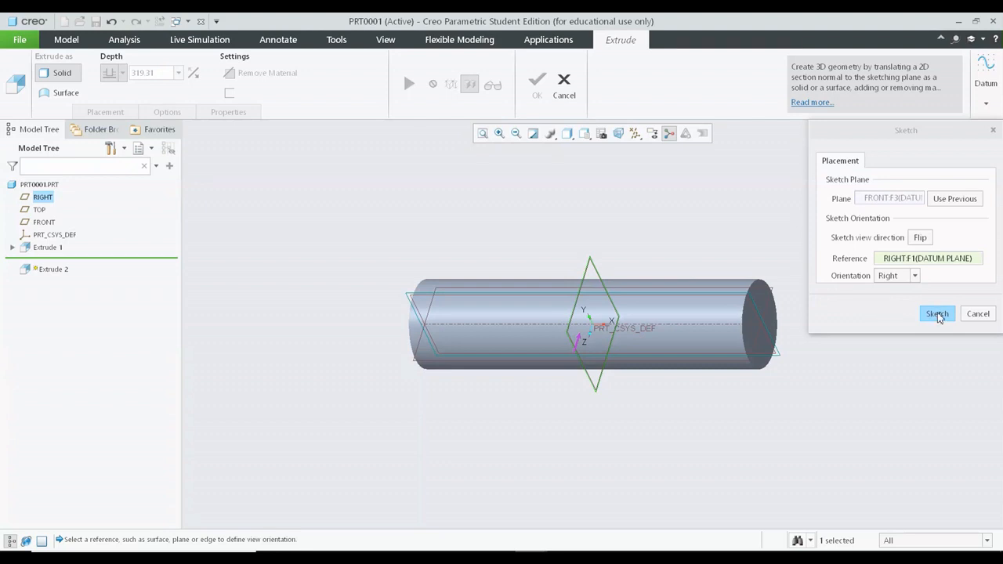
pyautogui.click(938, 314)
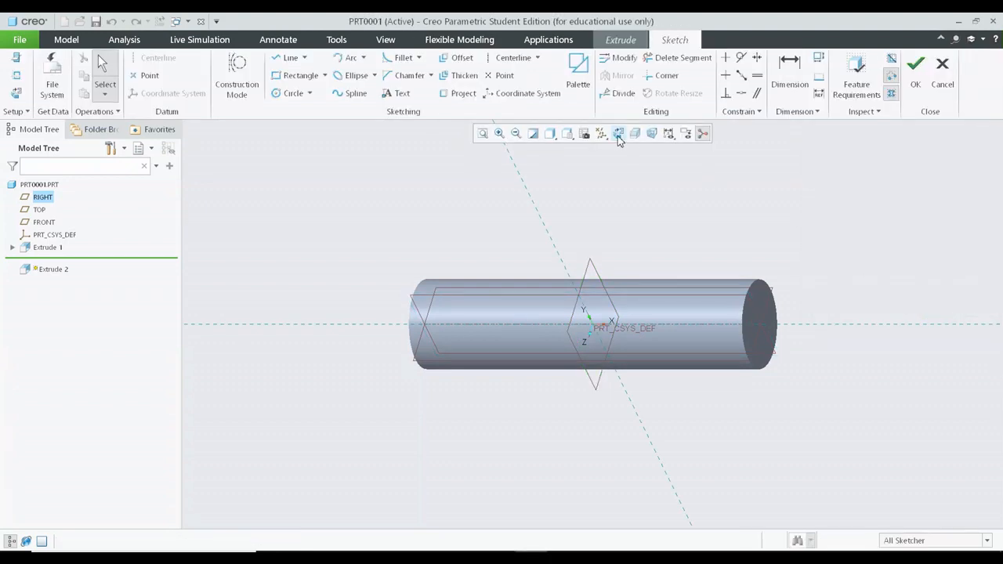
pyautogui.click(619, 135)
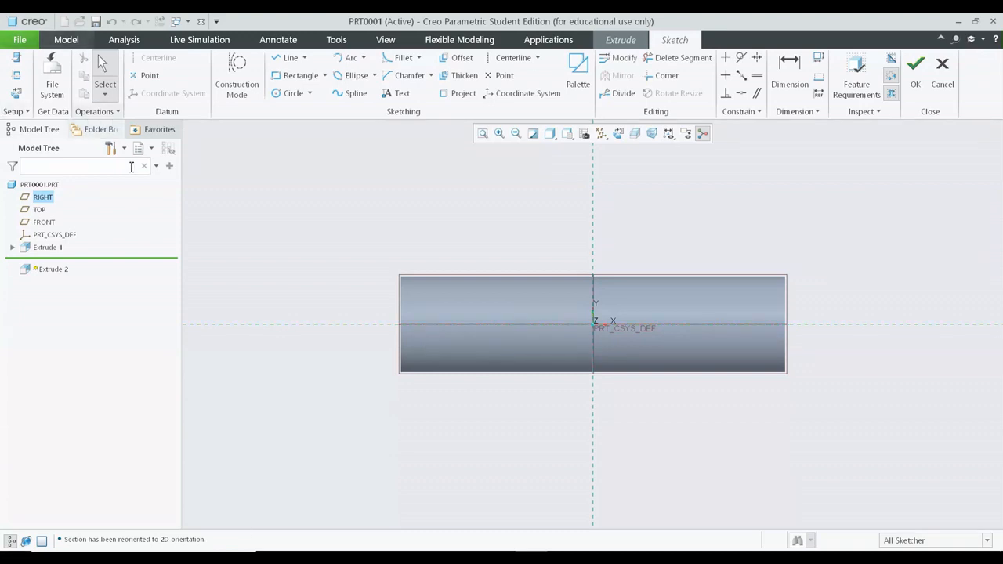
# Sketch a square about 733 wide with the Center Rectangle tool, centred on the origin
pyautogui.click(288, 96)
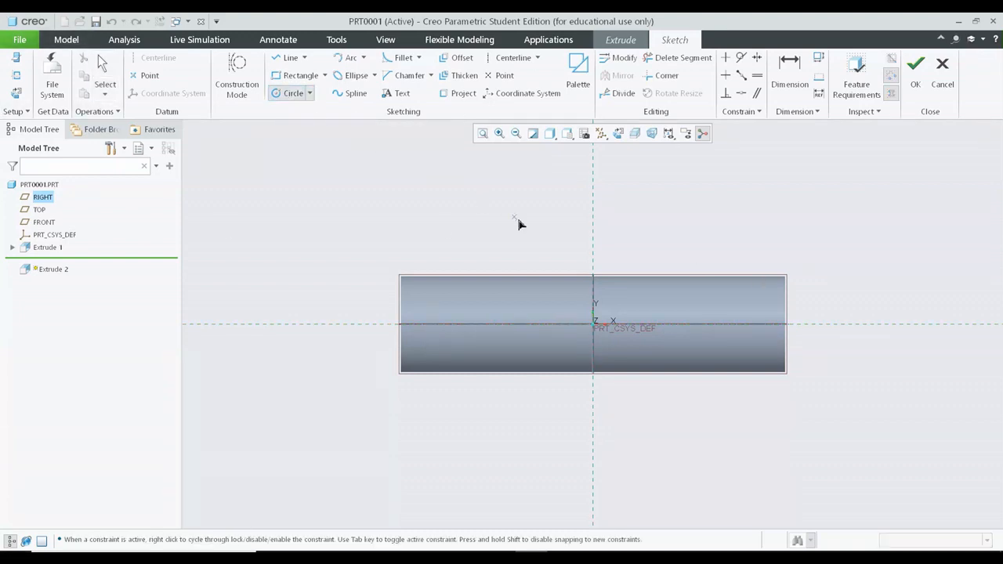
pyautogui.click(324, 76)
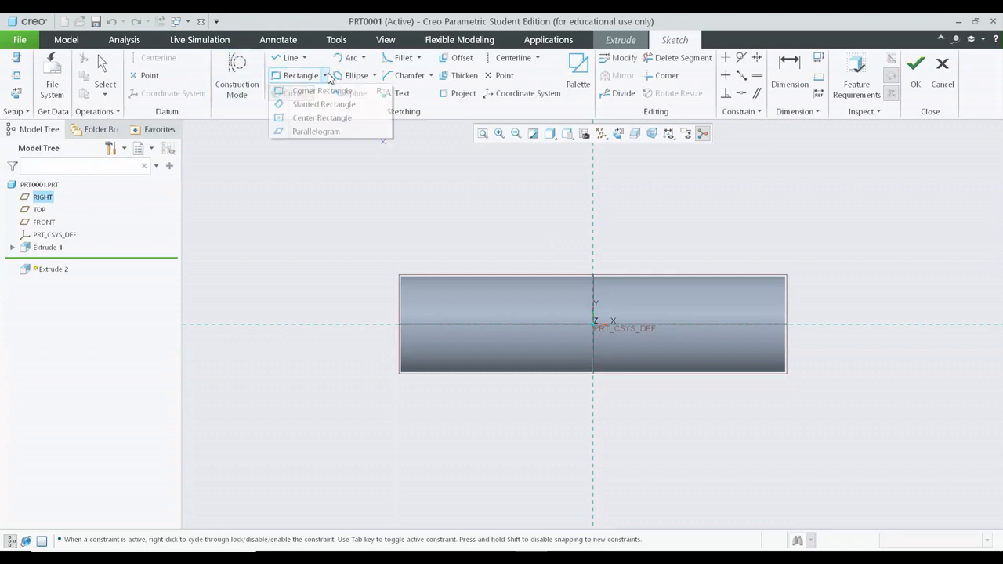
pyautogui.click(339, 123)
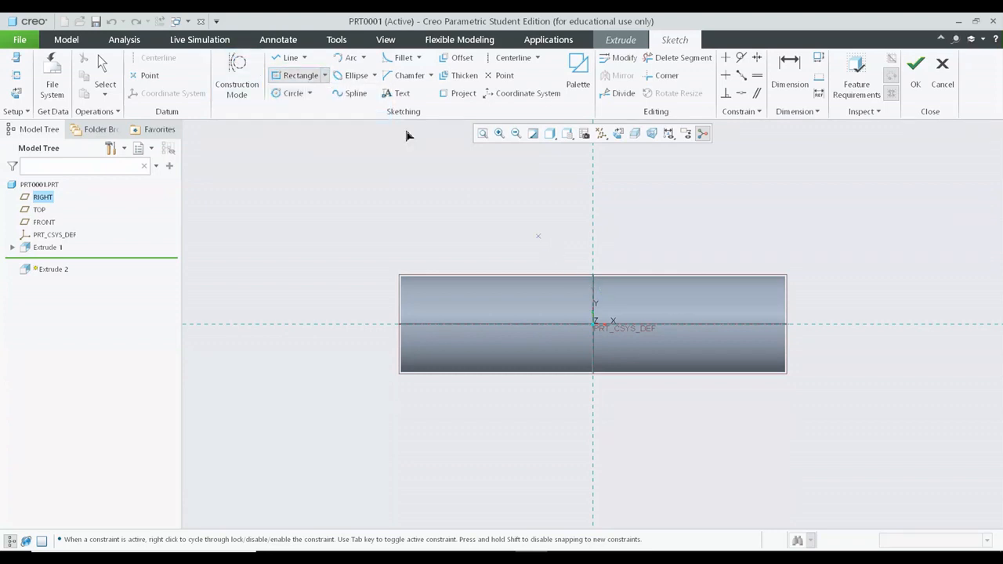
pyautogui.click(325, 76)
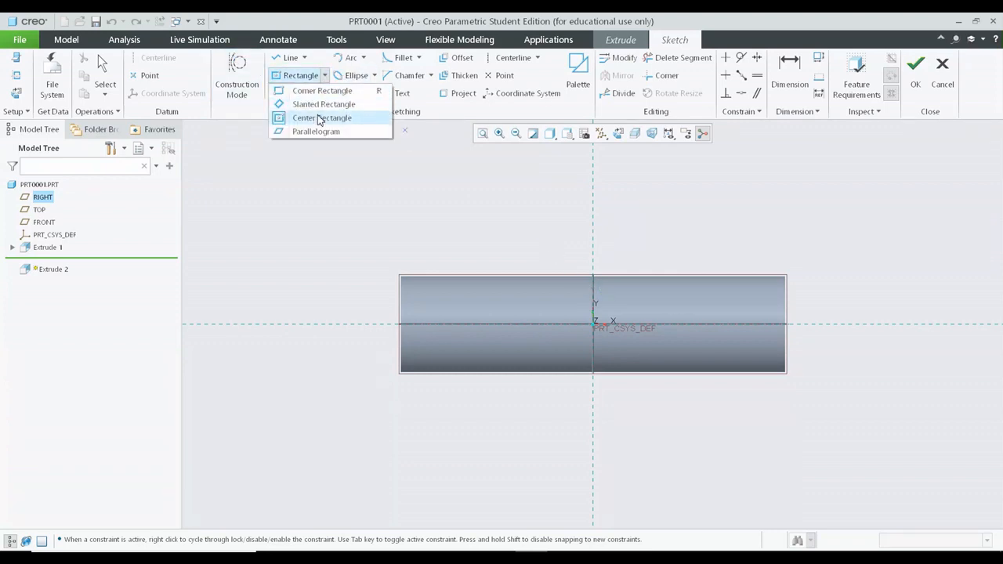
pyautogui.click(319, 117)
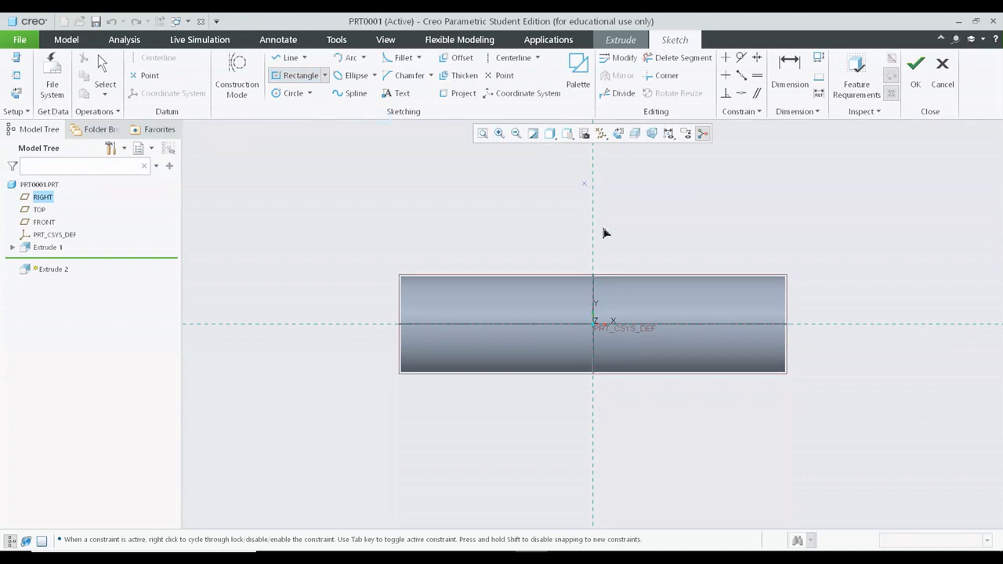
pyautogui.click(593, 327)
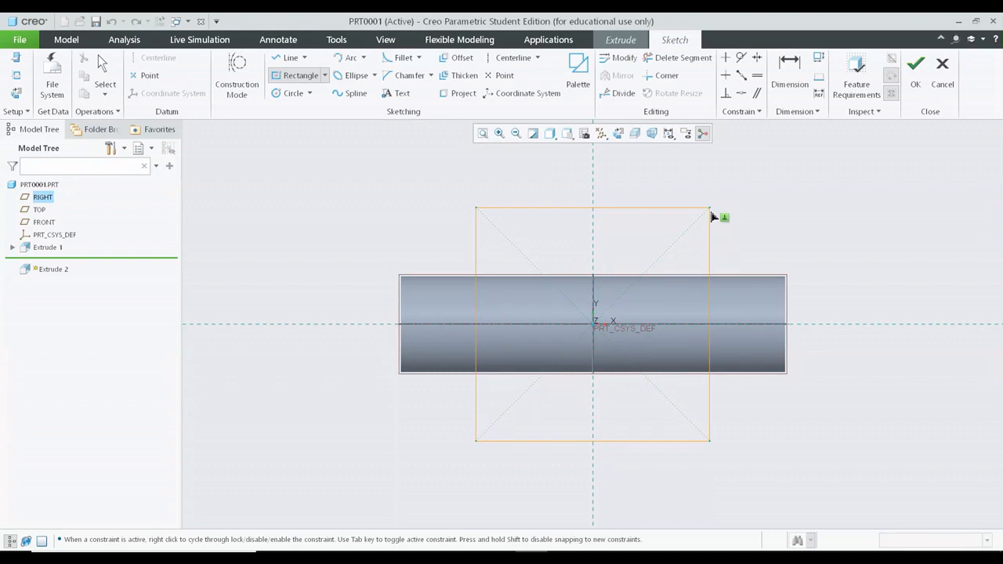
pyautogui.click(710, 207)
pyautogui.middleClick(776, 345)
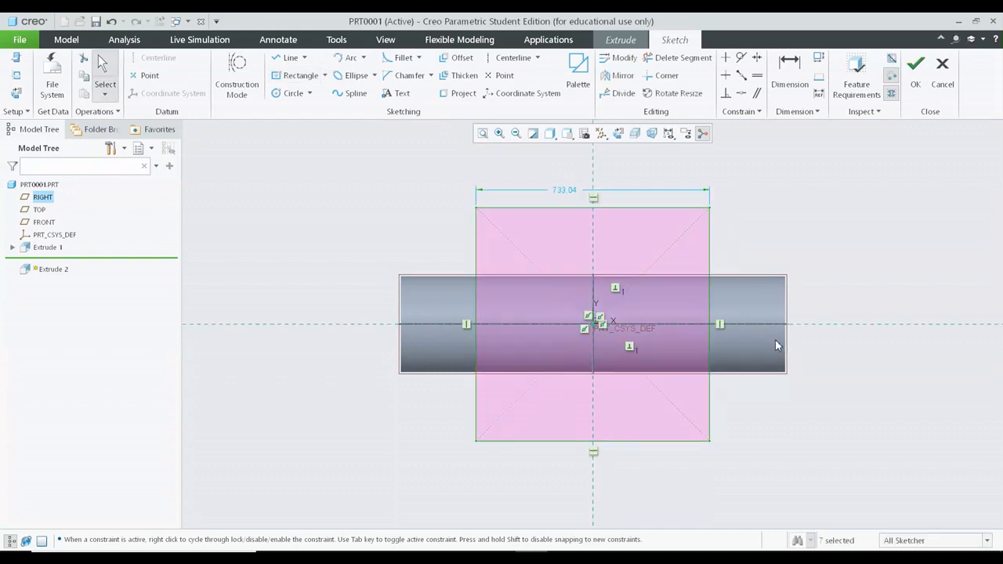
# Set the square's side length to 400 and finish the sketch
pyautogui.doubleClick(568, 193)
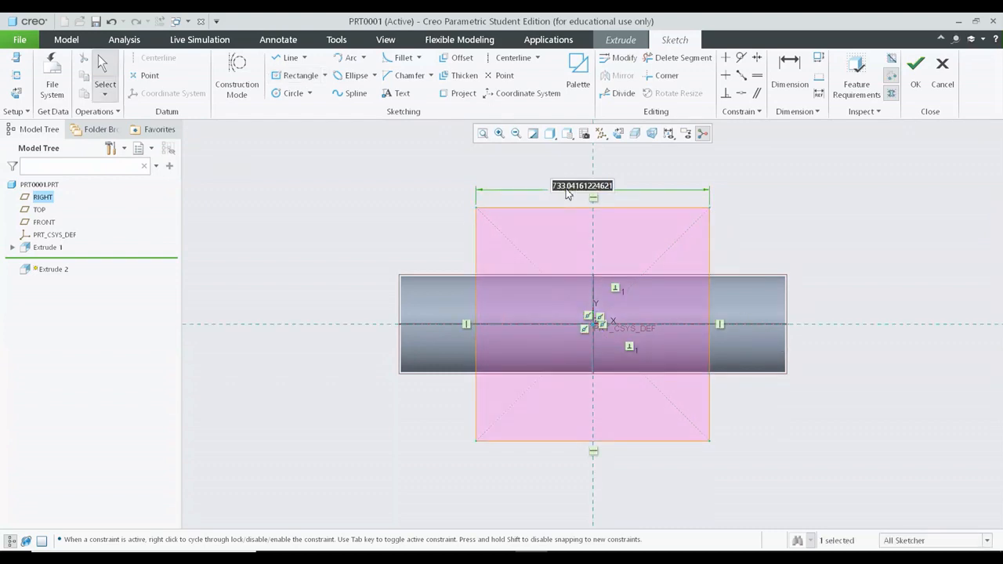
pyautogui.write('400')
pyautogui.press('Return')
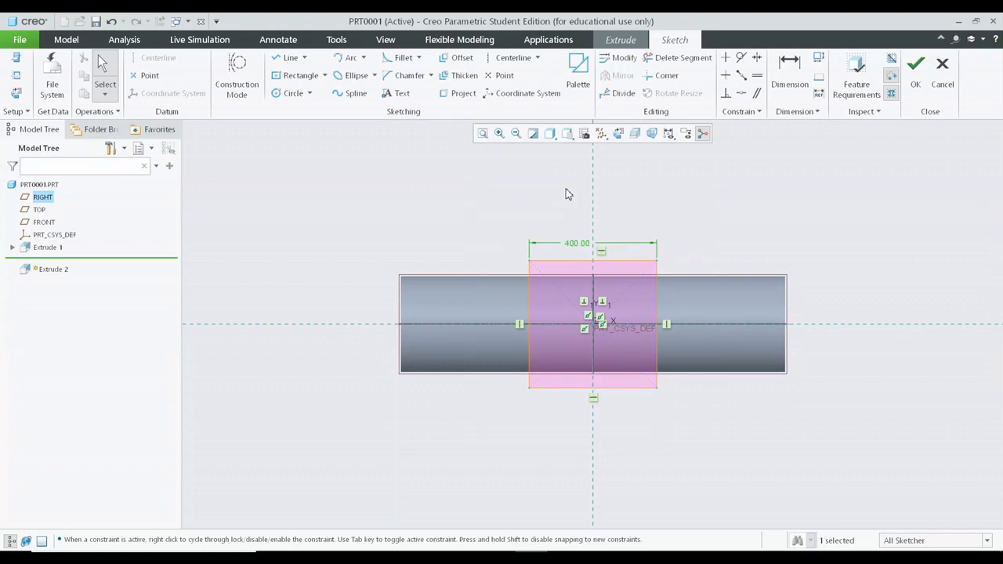
pyautogui.moveTo(776, 242)
pyautogui.mouseDown(button='middle')
pyautogui.moveTo(730, 262)
pyautogui.moveTo(672, 262)
pyautogui.moveTo(818, 242)
pyautogui.moveTo(693, 253)
pyautogui.moveTo(762, 241)
pyautogui.moveTo(724, 270)
pyautogui.mouseUp(button='middle')
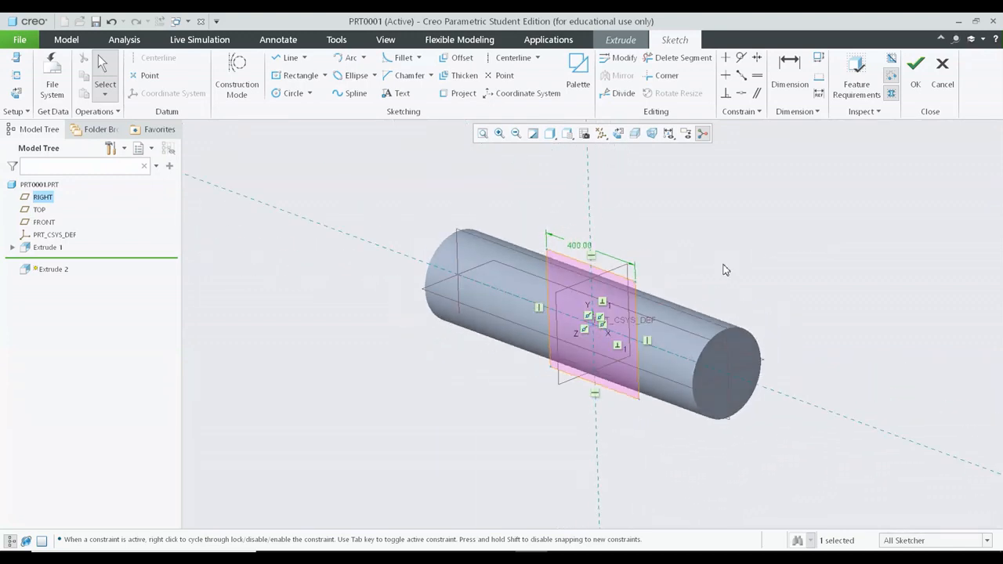
pyautogui.click(916, 71)
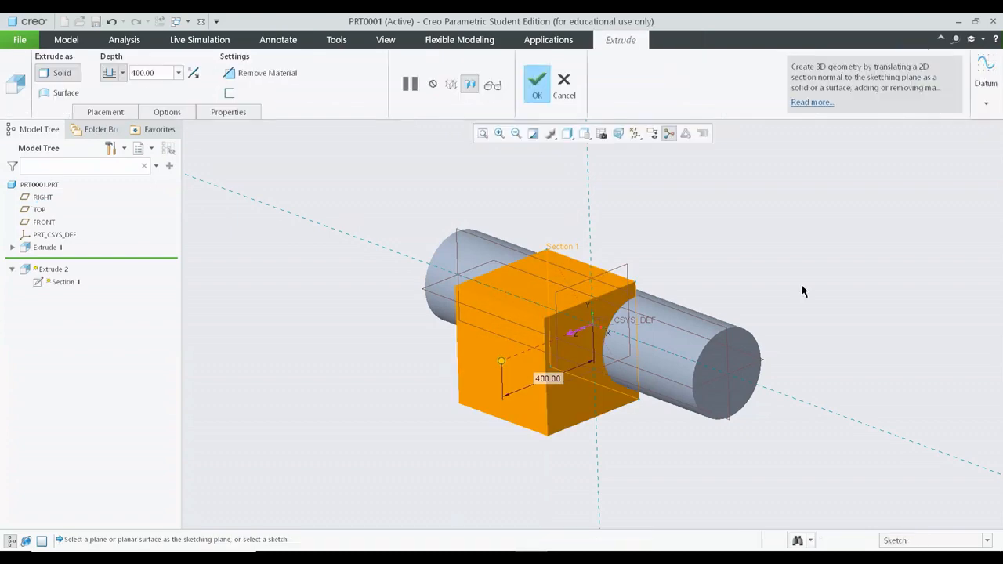
# Make the square's extrusion symmetric about the sketch plane and stretch it to a total depth of about 806
pyautogui.moveTo(743, 208)
pyautogui.mouseDown(button='middle')
pyautogui.moveTo(690, 242)
pyautogui.moveTo(764, 195)
pyautogui.moveTo(753, 232)
pyautogui.moveTo(730, 209)
pyautogui.mouseUp(button='middle')
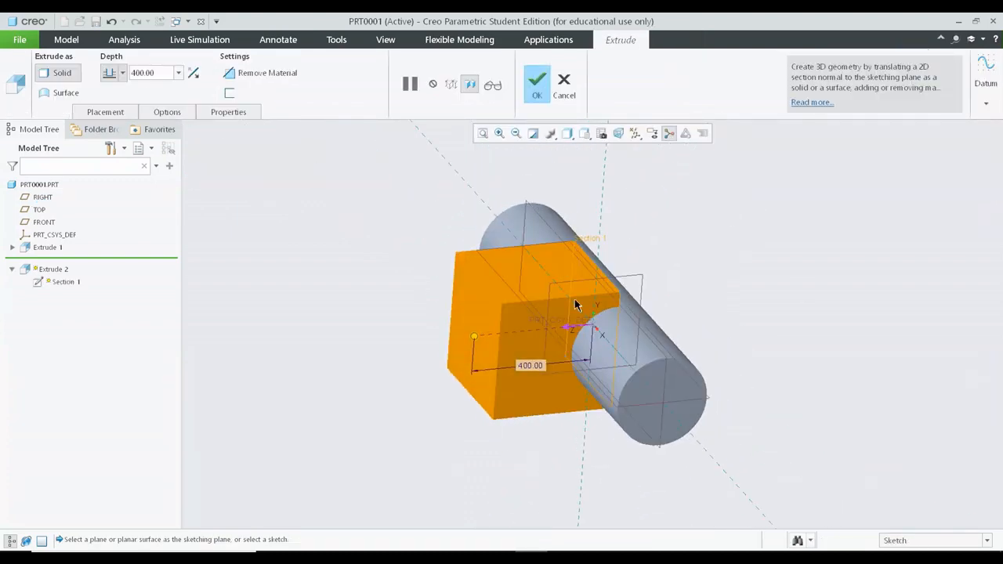
pyautogui.scroll(-3, 499, 298)
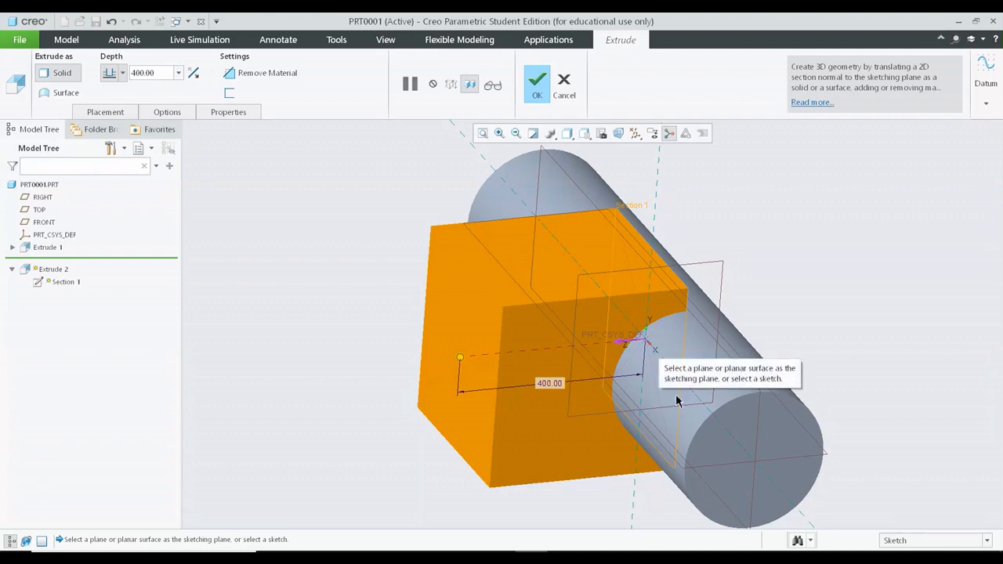
pyautogui.moveTo(764, 273); pyautogui.dragTo(851, 343, button='middle')
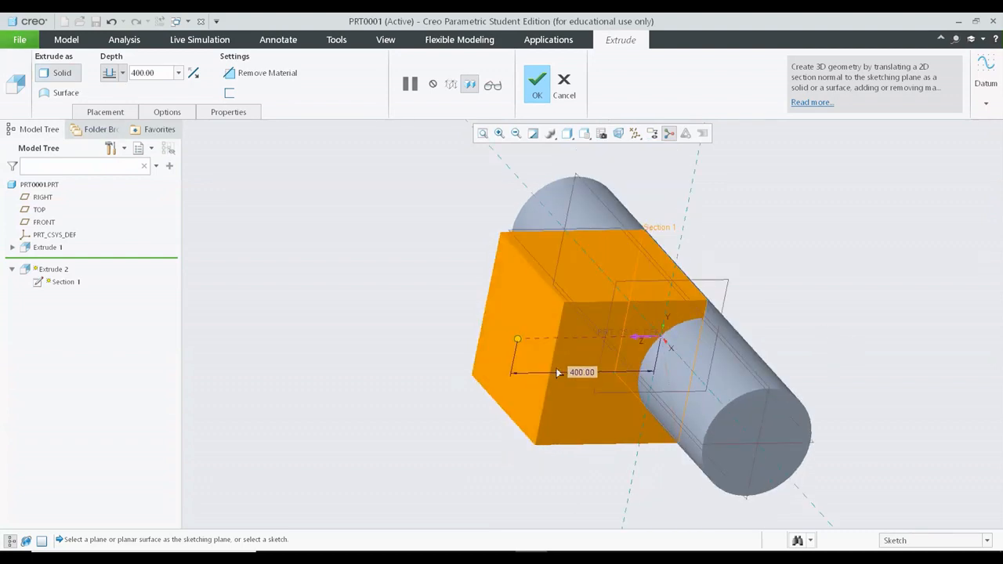
pyautogui.click(123, 73)
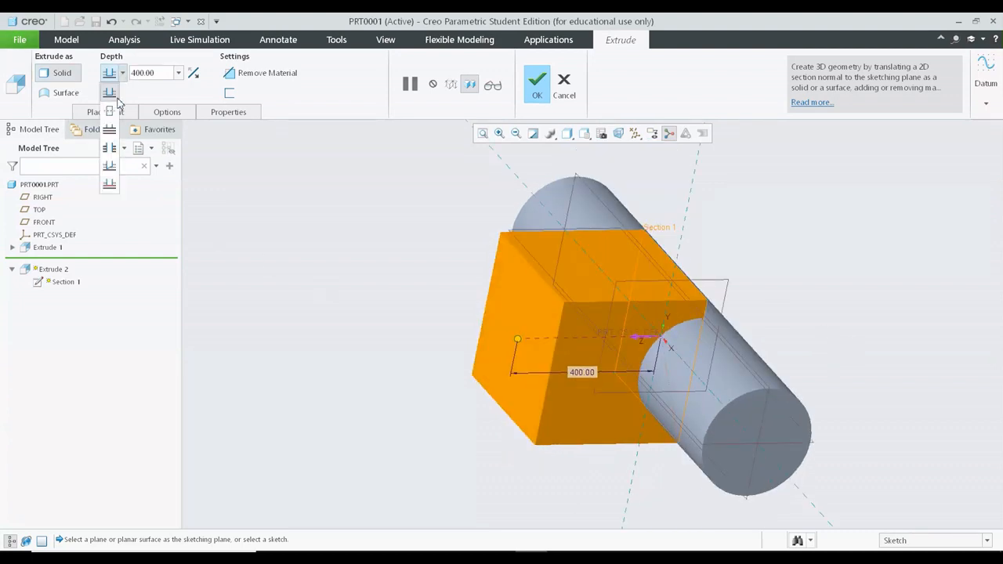
pyautogui.click(112, 116)
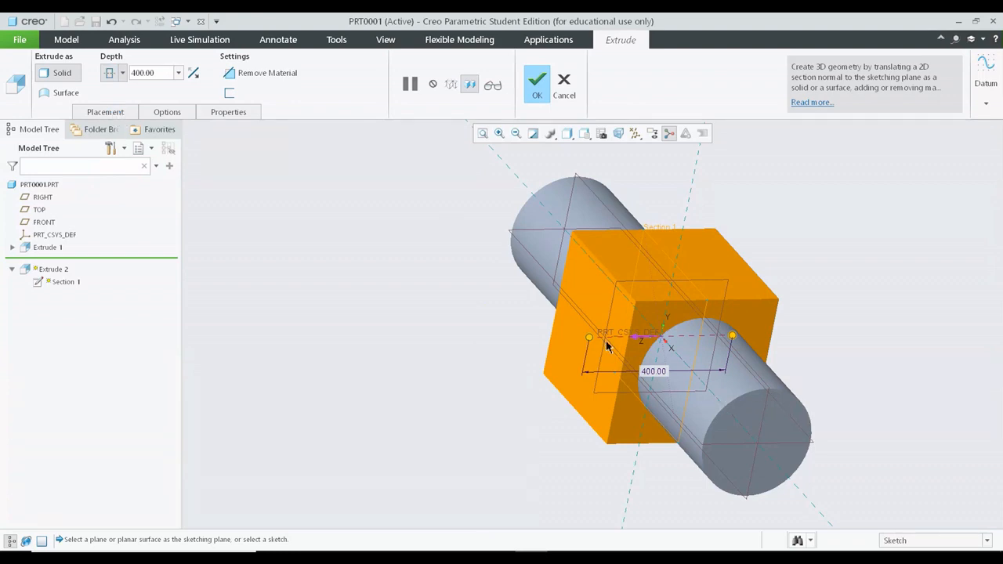
pyautogui.moveTo(589, 338); pyautogui.dragTo(517, 349)
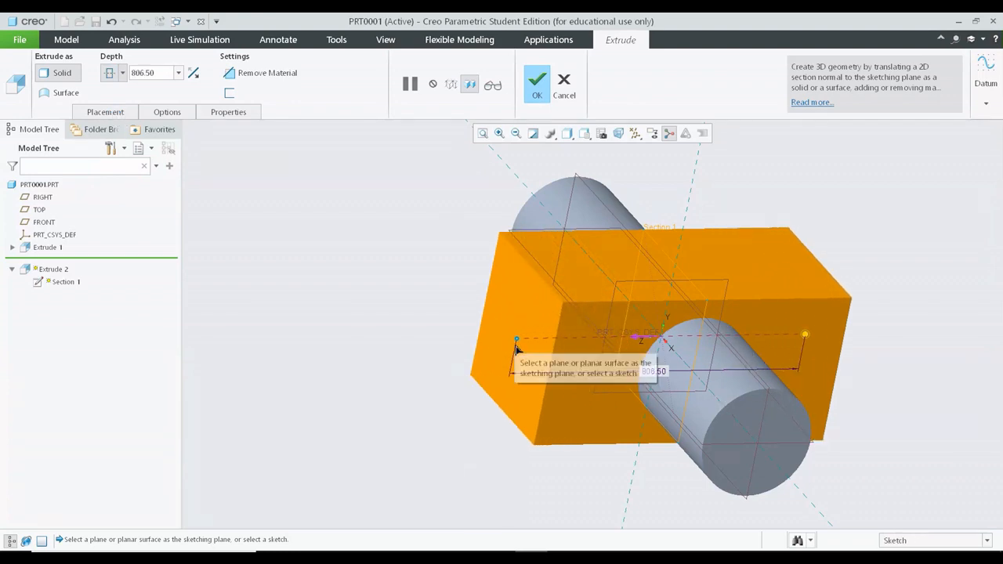
# Set the symmetric extrusion's total depth to 900, complete the feature and restore the default view orientation
pyautogui.moveTo(490, 335); pyautogui.dragTo(587, 261, button='middle')
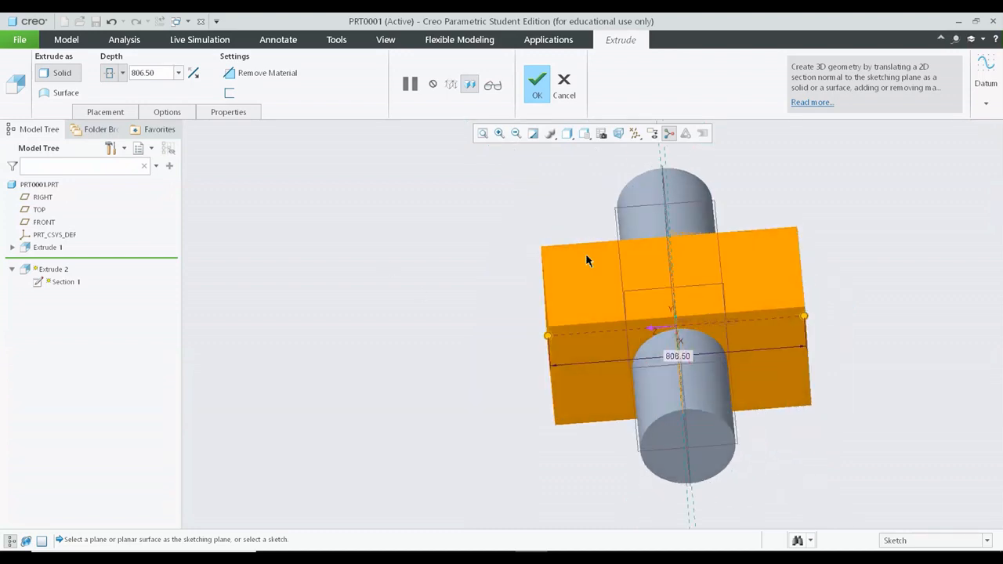
pyautogui.doubleClick(161, 71)
pyautogui.write('900')
pyautogui.press('Return')
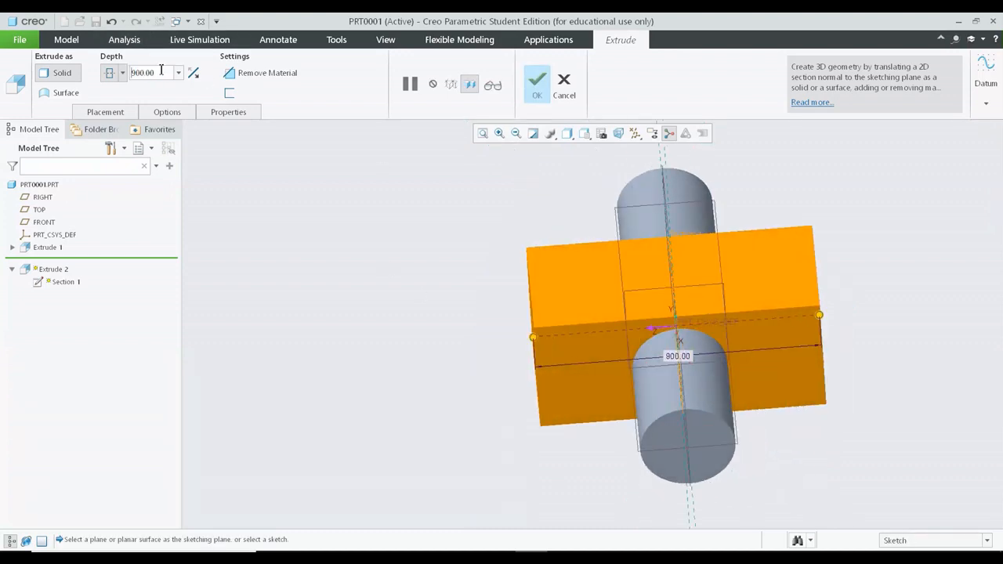
pyautogui.click(532, 89)
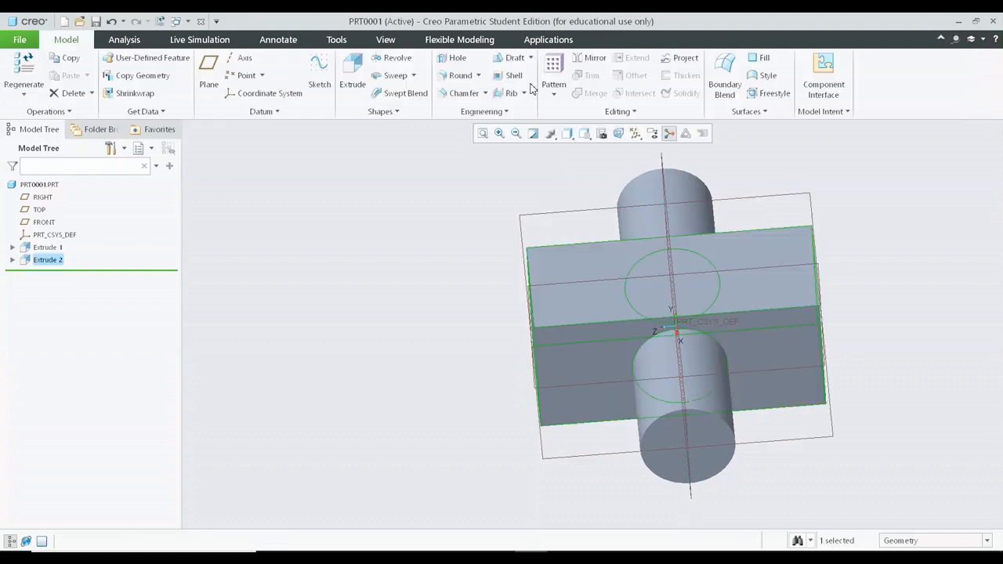
pyautogui.click(461, 314)
pyautogui.moveTo(461, 314); pyautogui.dragTo(555, 296, button='middle')
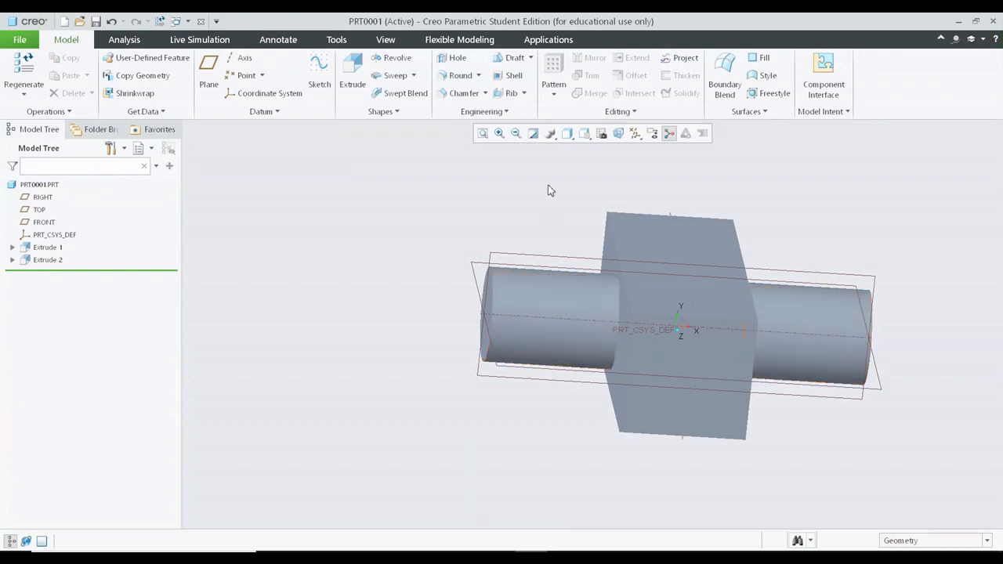
pyautogui.hotkey('ctrl', 'd')
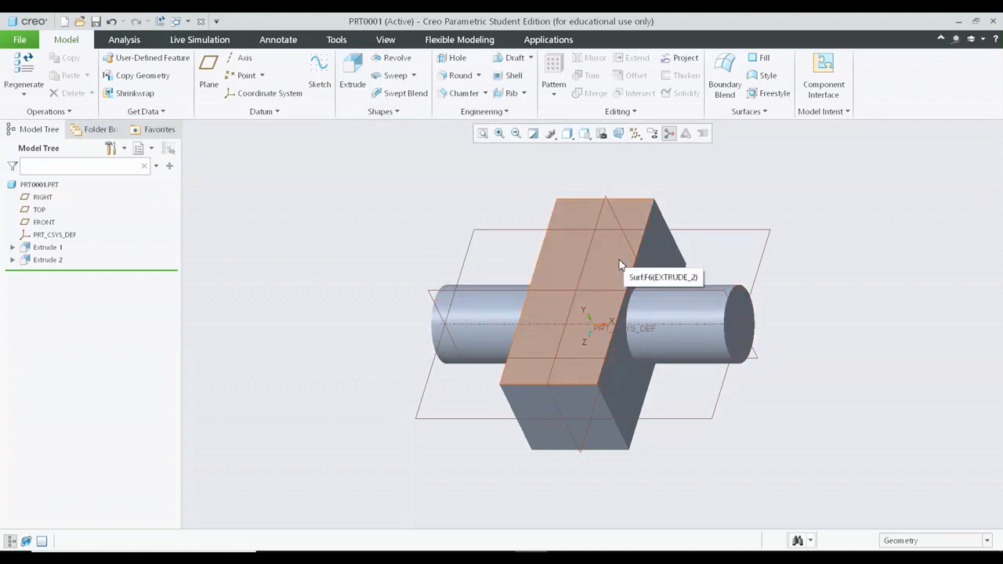
# Start a third extrusion with a sketch on the TOP plane and orient the sketch parallel to the screen
pyautogui.click(352, 78)
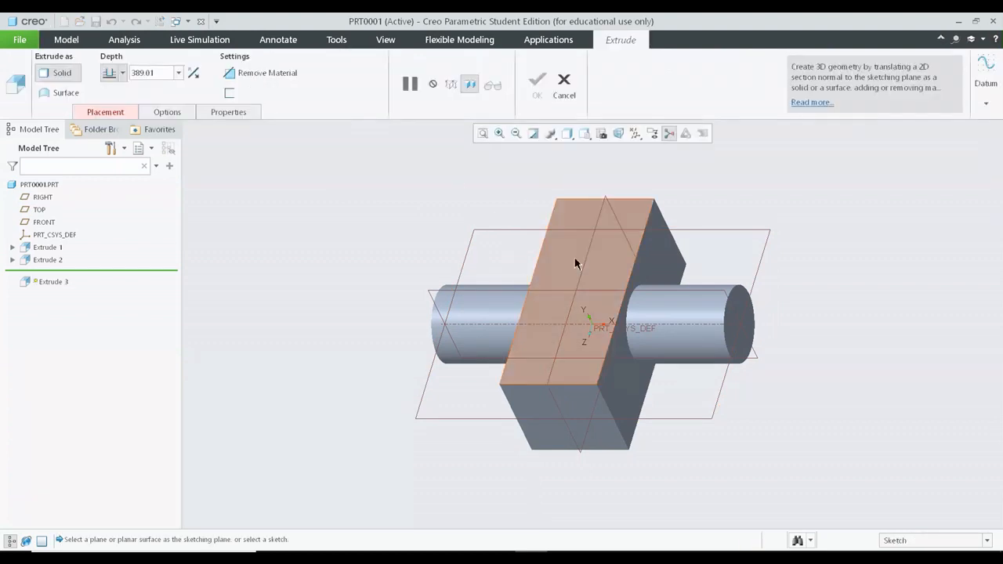
pyautogui.click(504, 233)
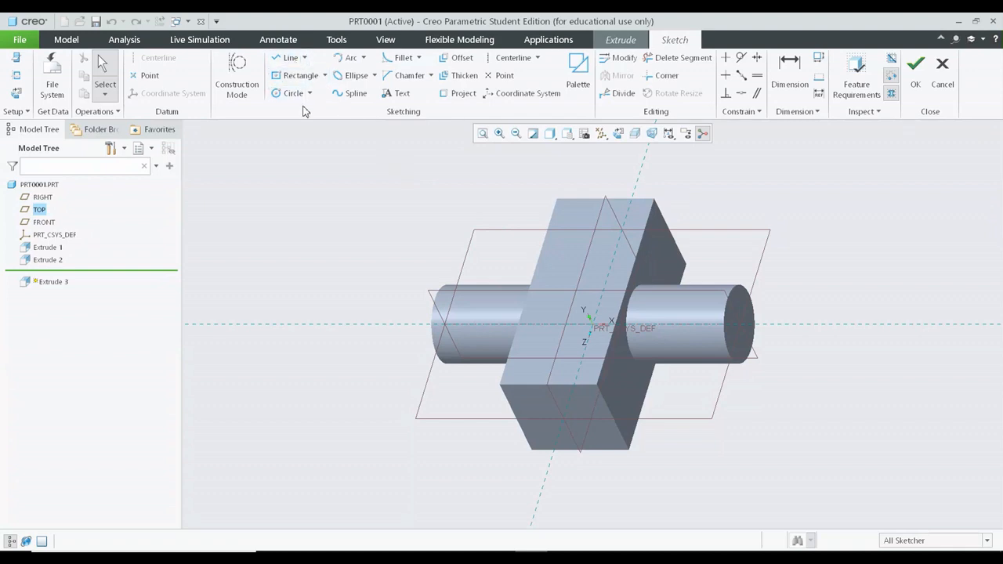
pyautogui.click(617, 133)
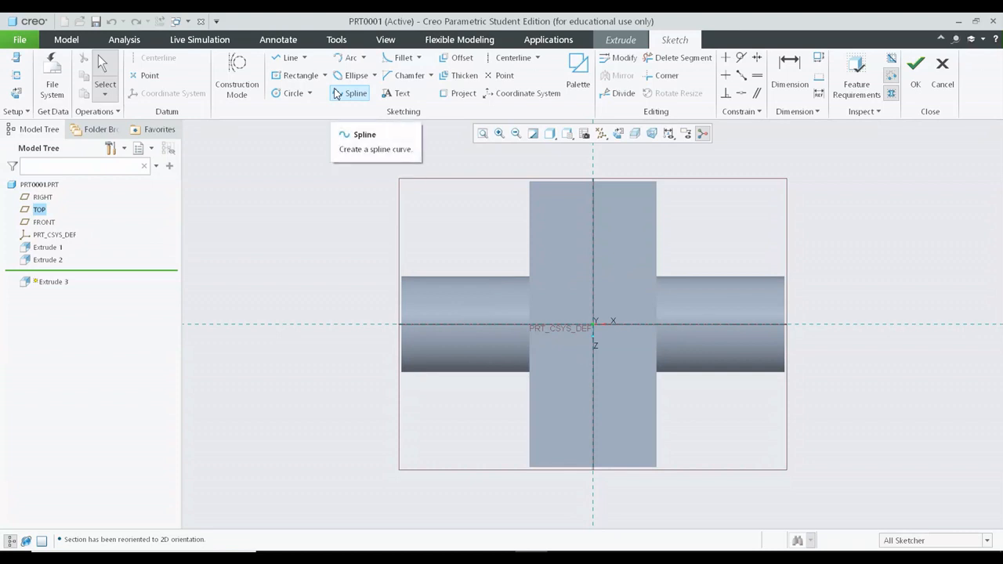
# Sketch an open three-sided line profile around the origin, about 800 wide and 674 high, leaving its upper side open
pyautogui.click(289, 57)
pyautogui.click(471, 213)
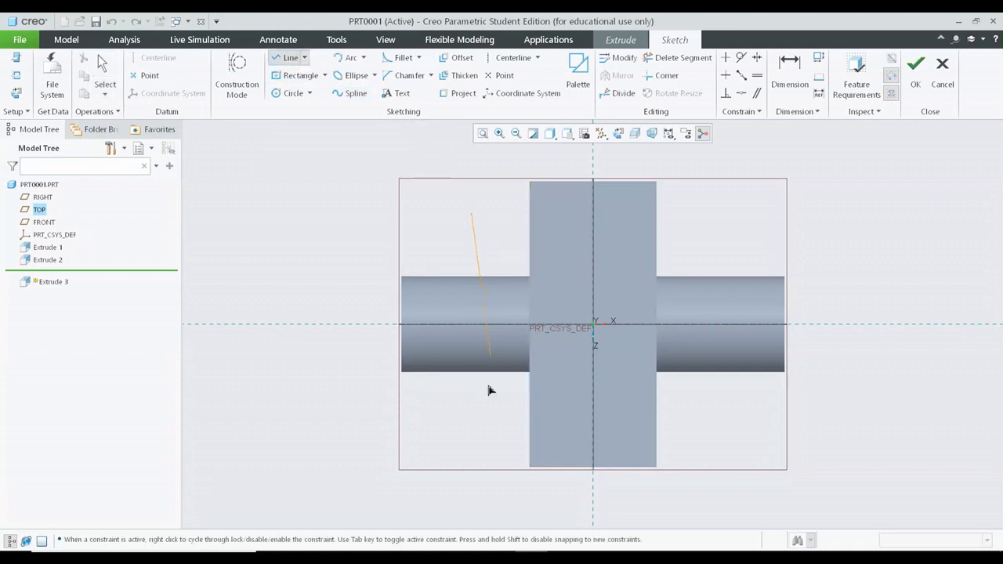
pyautogui.click(473, 427)
pyautogui.click(727, 427)
pyautogui.click(726, 214)
pyautogui.middleClick(831, 181)
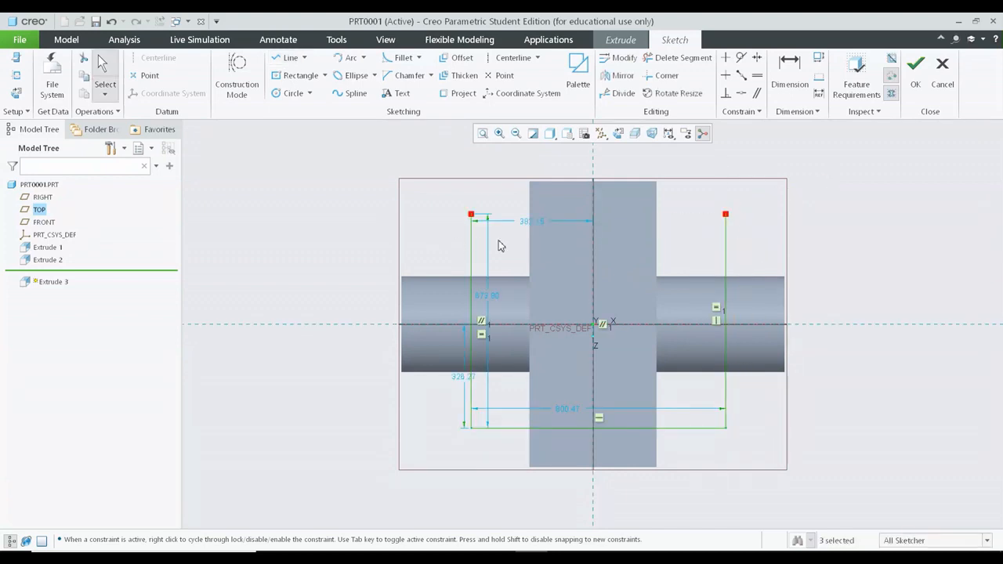
# Move the open profile's horizontal offset, side length and vertical offset dimensions clear of the part outline
pyautogui.moveTo(522, 227)
pyautogui.mouseDown()
pyautogui.moveTo(538, 177)
pyautogui.moveTo(530, 163)
pyautogui.mouseUp()
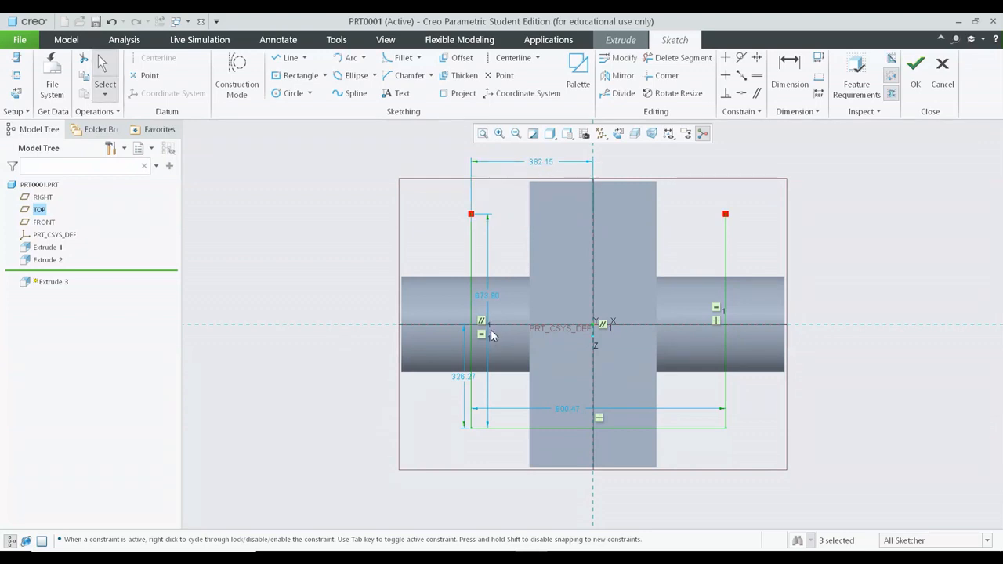
pyautogui.moveTo(488, 301); pyautogui.dragTo(290, 298)
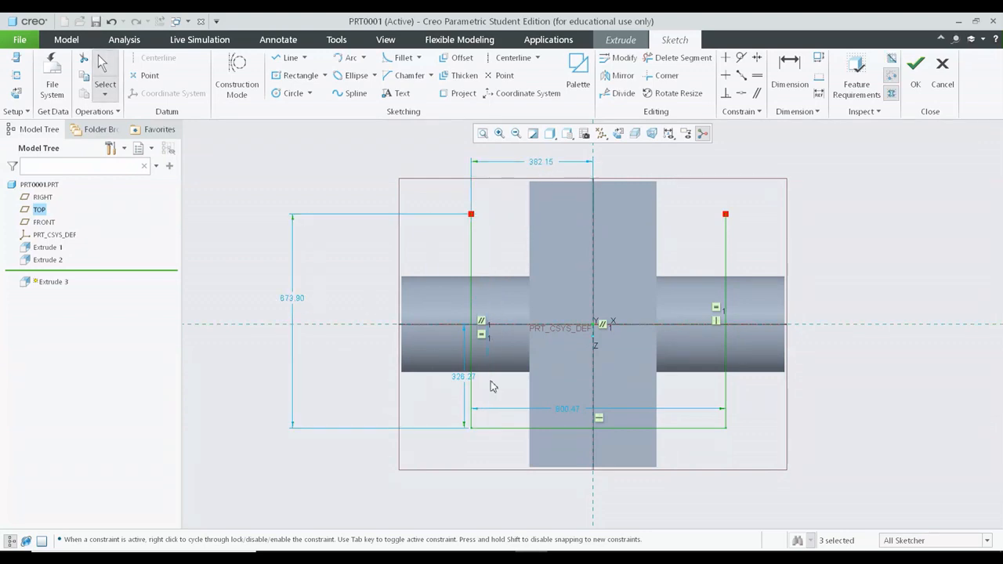
pyautogui.moveTo(461, 382); pyautogui.dragTo(380, 382)
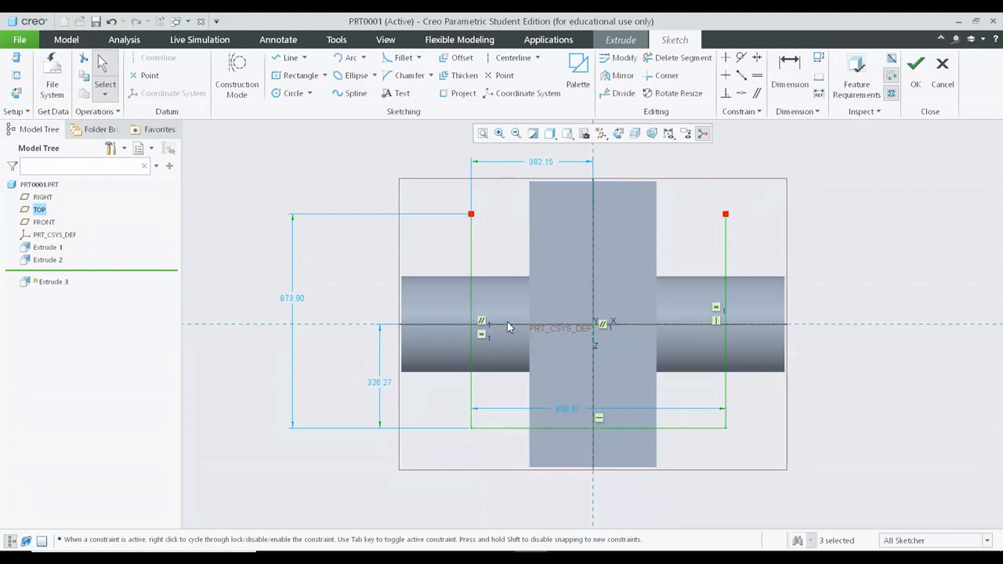
# Try to extrude the open three-sided profile as a solid, then discard the third extrusion
pyautogui.click(915, 69)
pyautogui.click(538, 93)
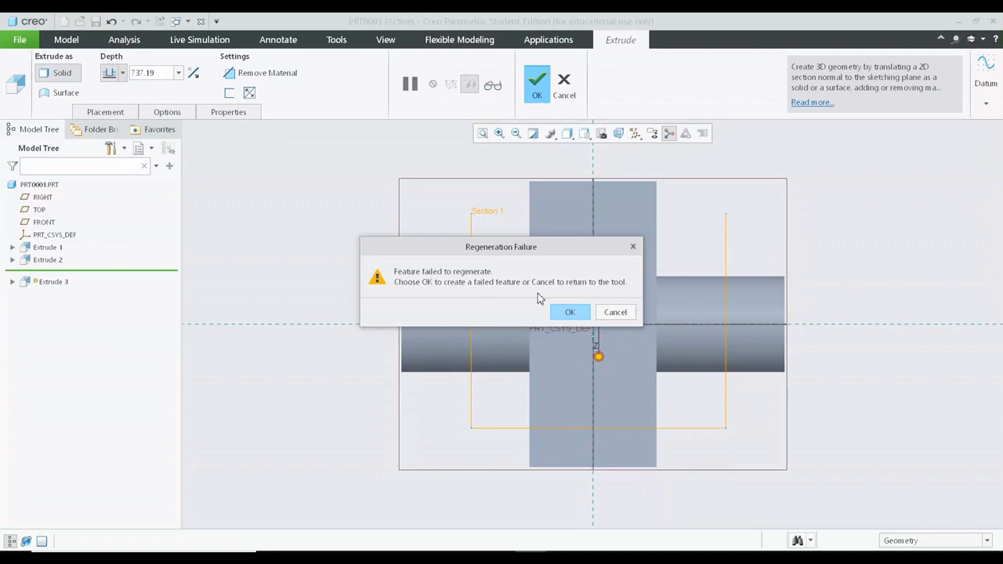
pyautogui.click(616, 314)
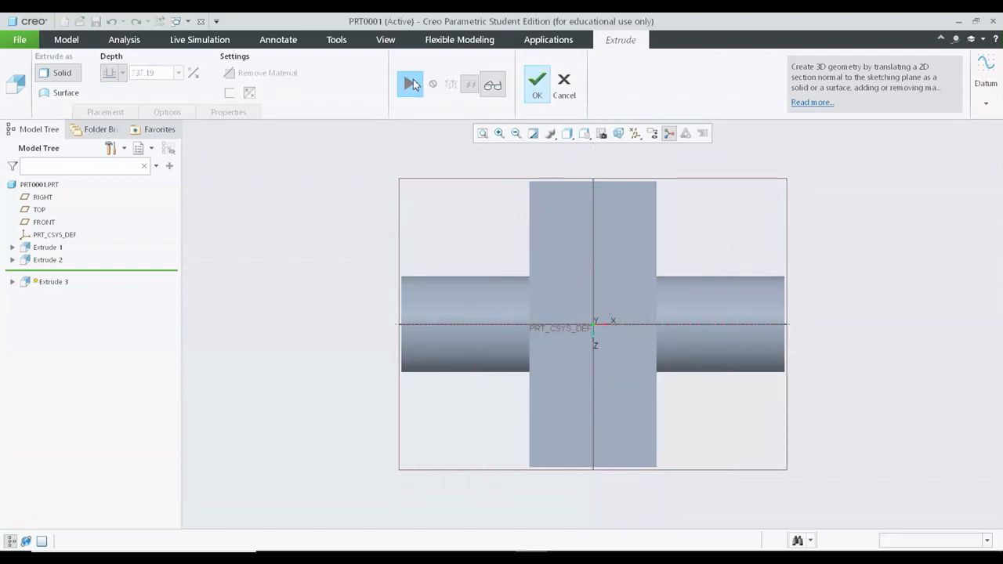
pyautogui.click(565, 85)
pyautogui.click(506, 312)
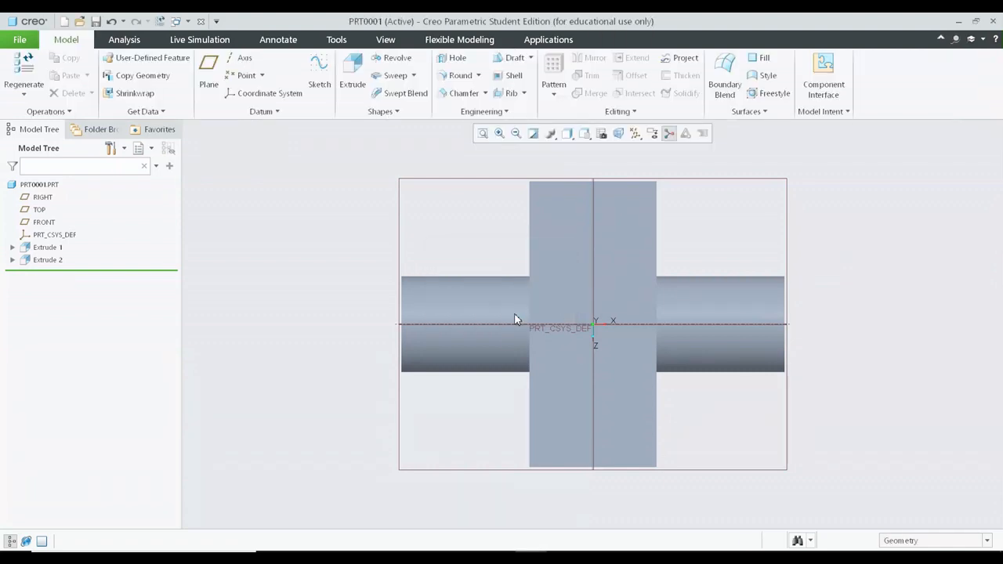
# Start a new extrusion with a sketch on the TOP plane and orient the sketch parallel to the screen
pyautogui.hotkey('ctrl', 'd')
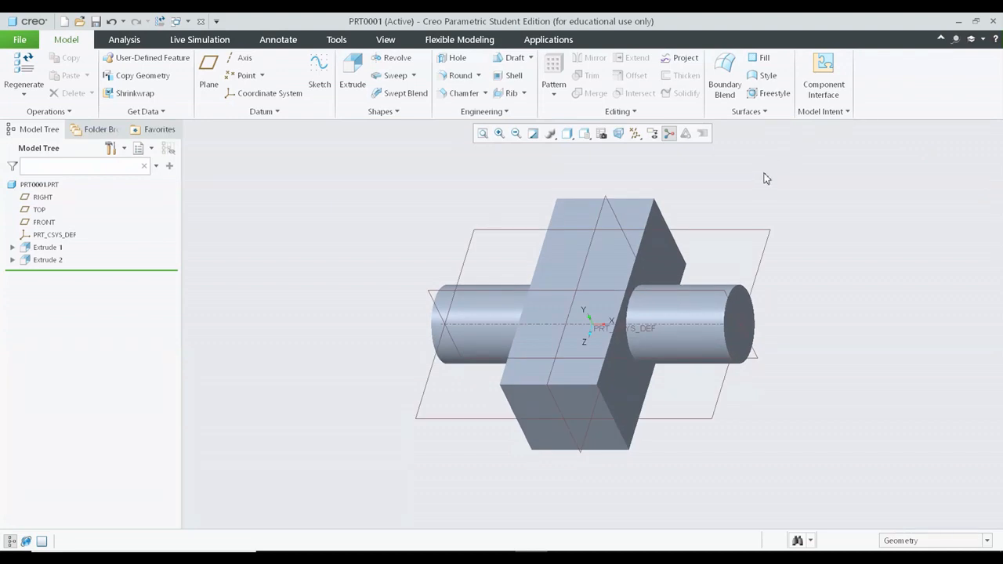
pyautogui.click(353, 74)
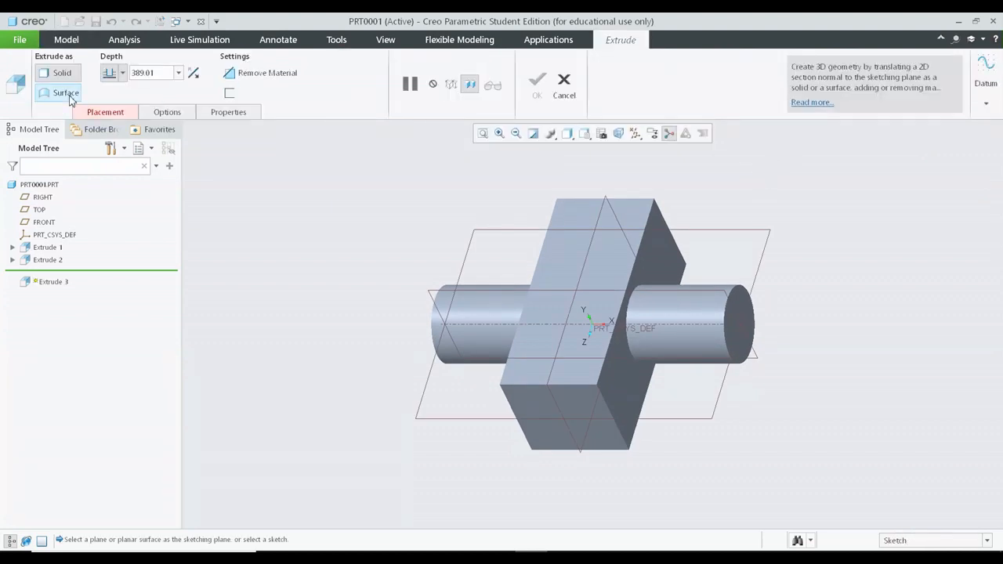
pyautogui.click(104, 112)
pyautogui.click(215, 157)
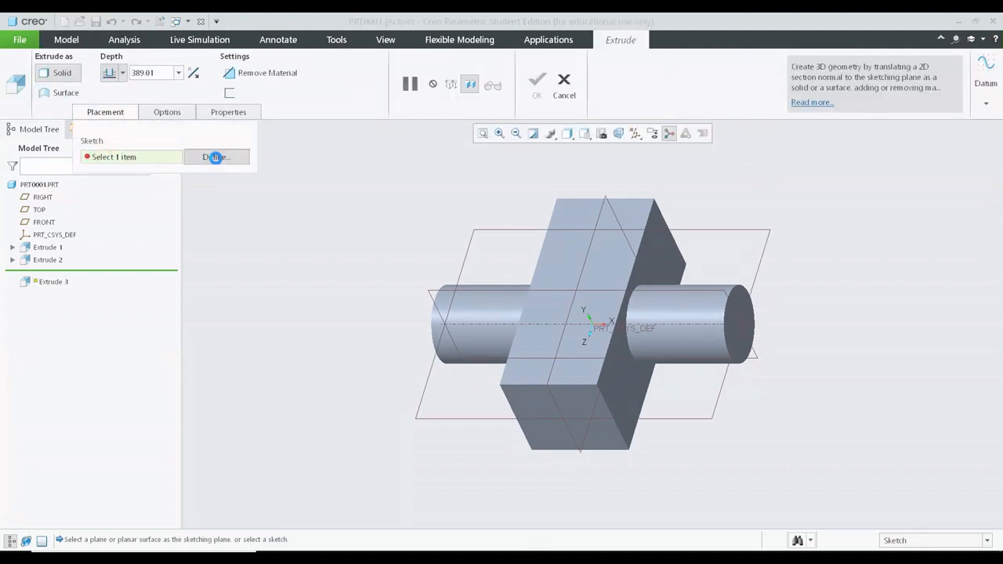
pyautogui.click(492, 231)
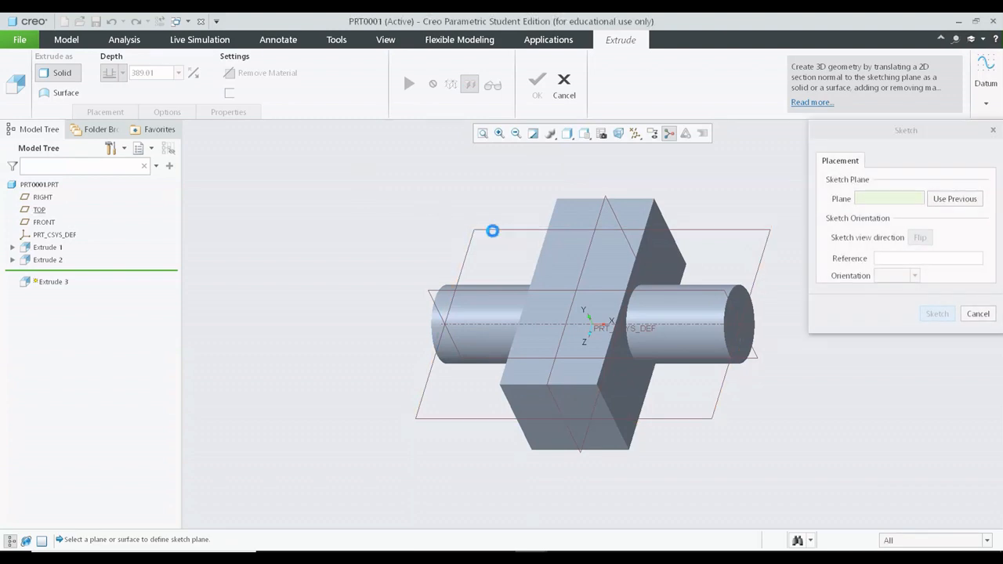
pyautogui.click(937, 314)
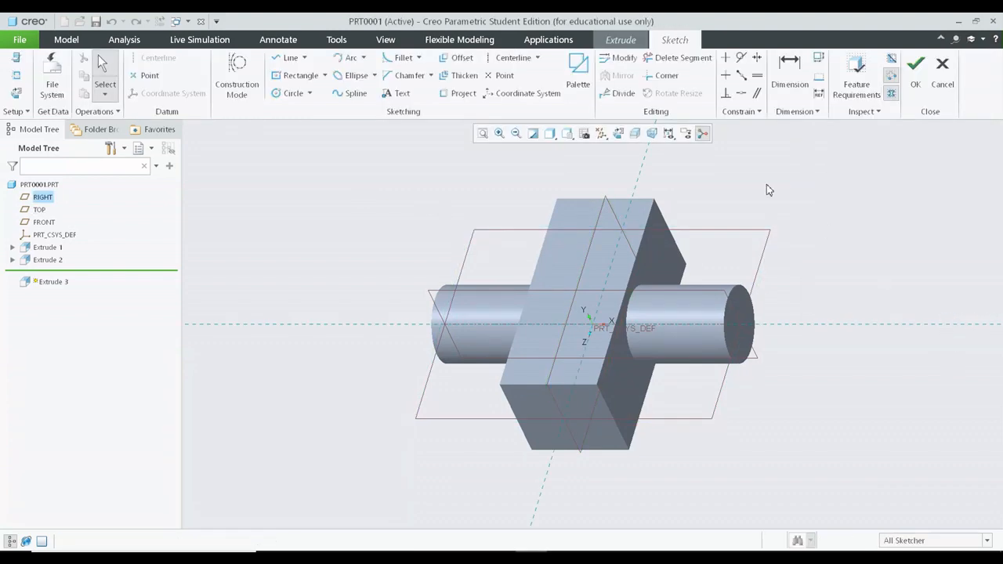
pyautogui.click(620, 134)
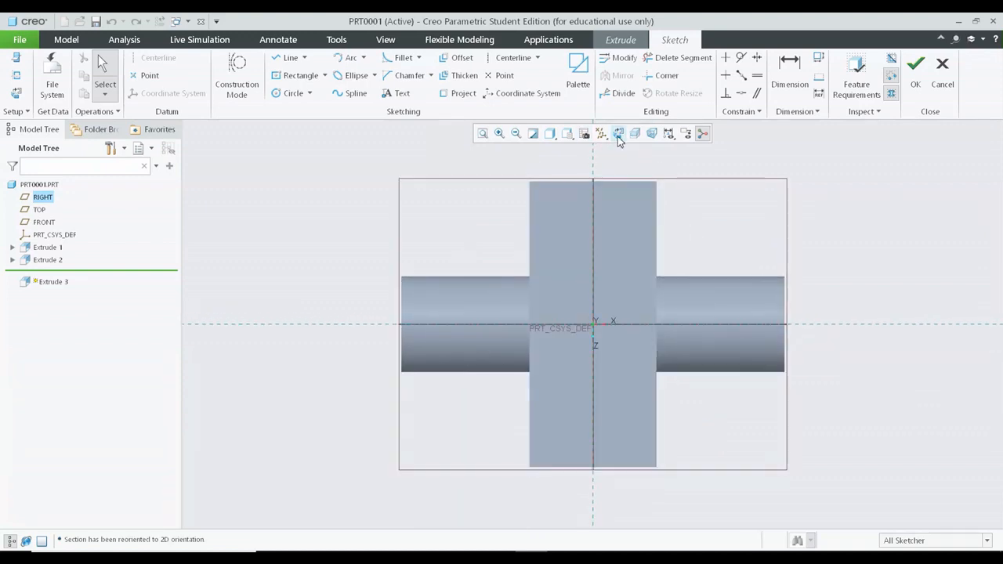
# Sketch a circle centred on the origin, set its diameter to 400 and finish the sketch
pyautogui.click(291, 92)
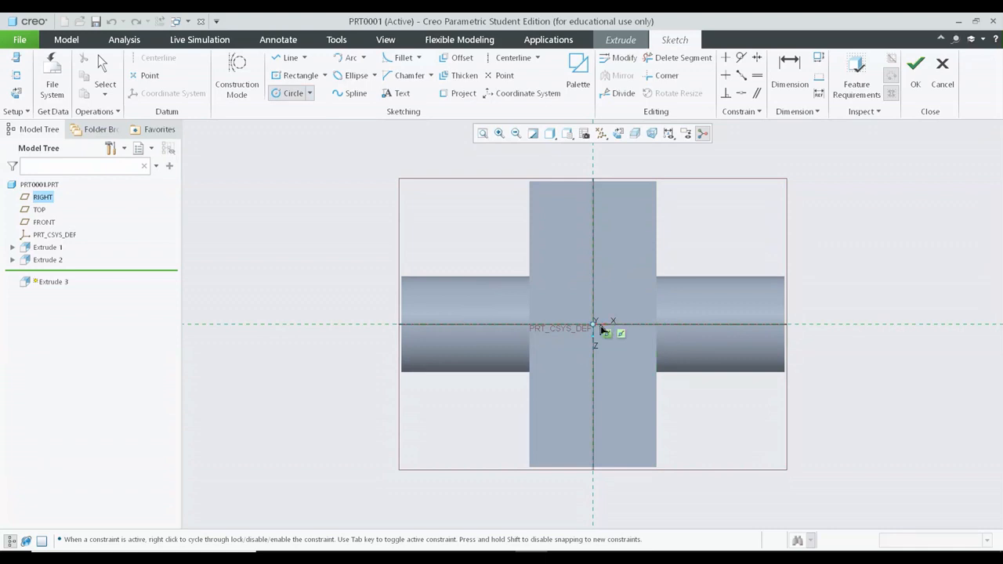
pyautogui.click(600, 326)
pyautogui.click(621, 280)
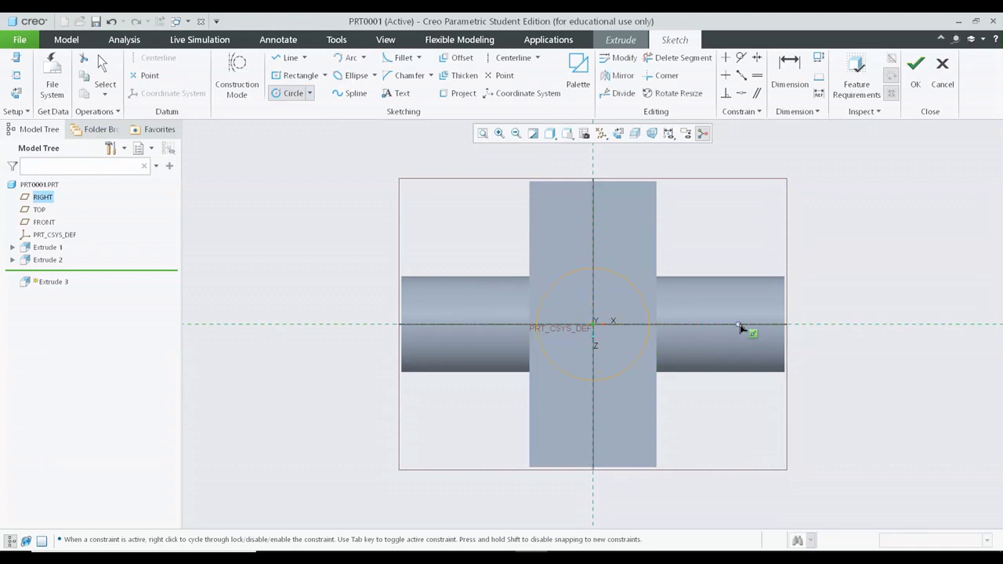
pyautogui.middleClick(692, 303)
pyautogui.moveTo(515, 274); pyautogui.dragTo(468, 224)
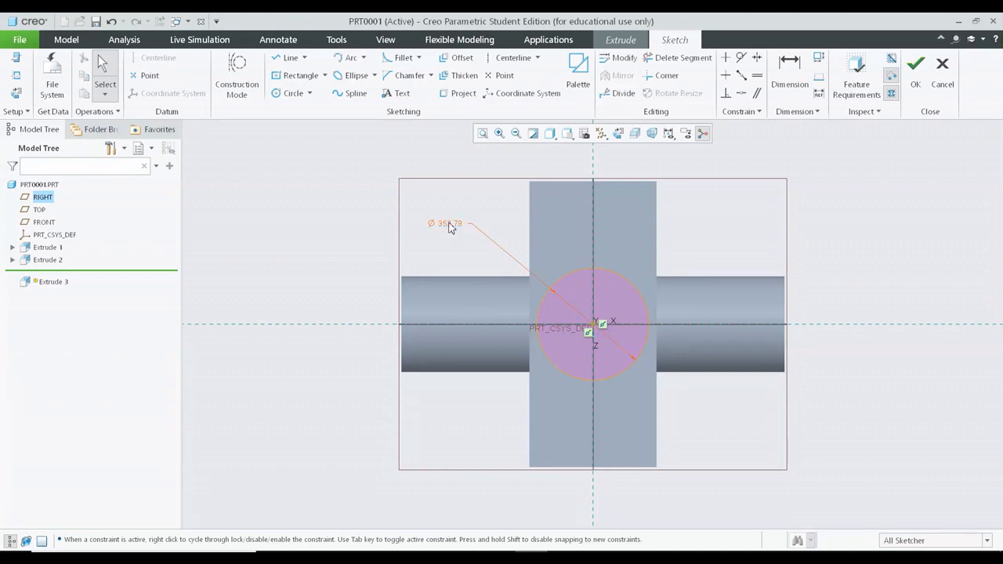
pyautogui.doubleClick(451, 226)
pyautogui.write('400')
pyautogui.press('Return')
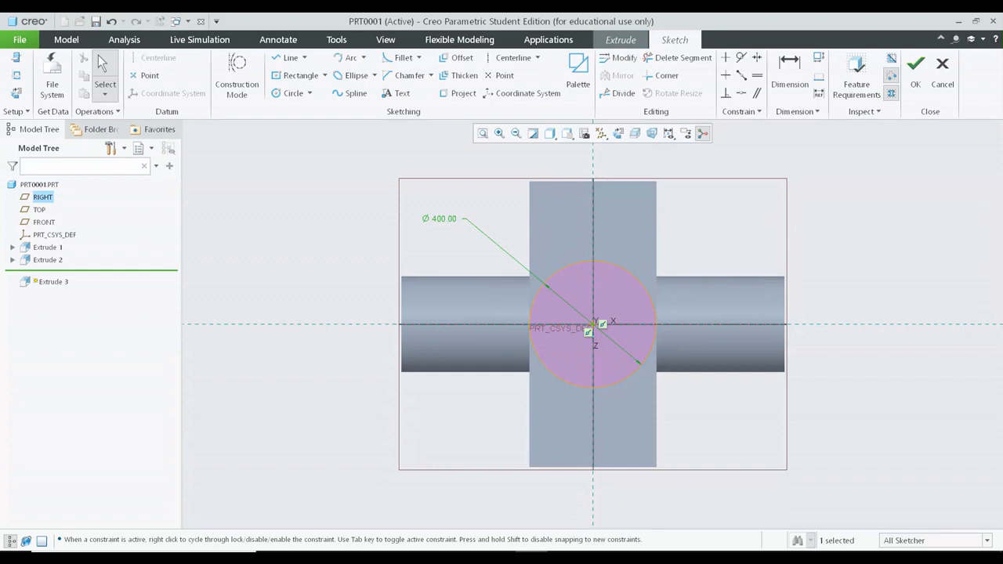
pyautogui.click(916, 72)
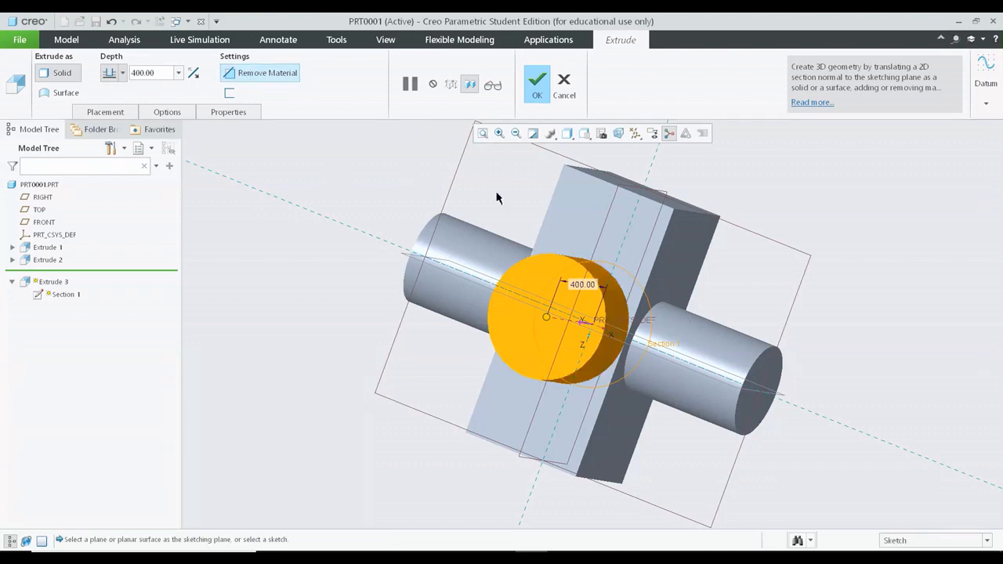
# Extrude the 400-diameter circle as a solid to a depth of 750 and return the part to its default orientation
pyautogui.moveTo(859, 251); pyautogui.dragTo(838, 254, button='middle')
pyautogui.moveTo(690, 243)
pyautogui.mouseDown(button='middle')
pyautogui.moveTo(679, 251)
pyautogui.moveTo(728, 230)
pyautogui.moveTo(683, 259)
pyautogui.mouseUp(button='middle')
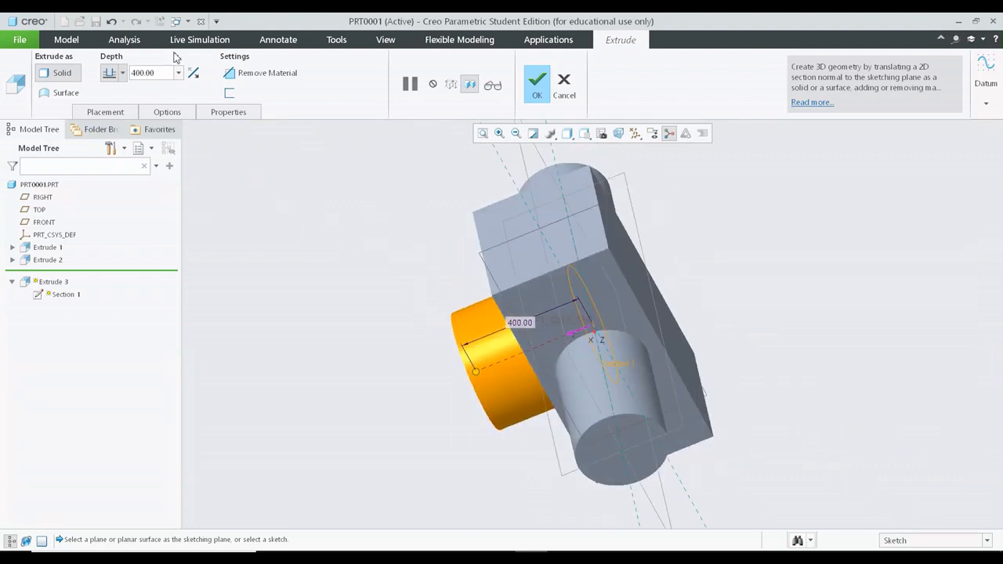
pyautogui.moveTo(631, 365); pyautogui.dragTo(658, 348, button='middle')
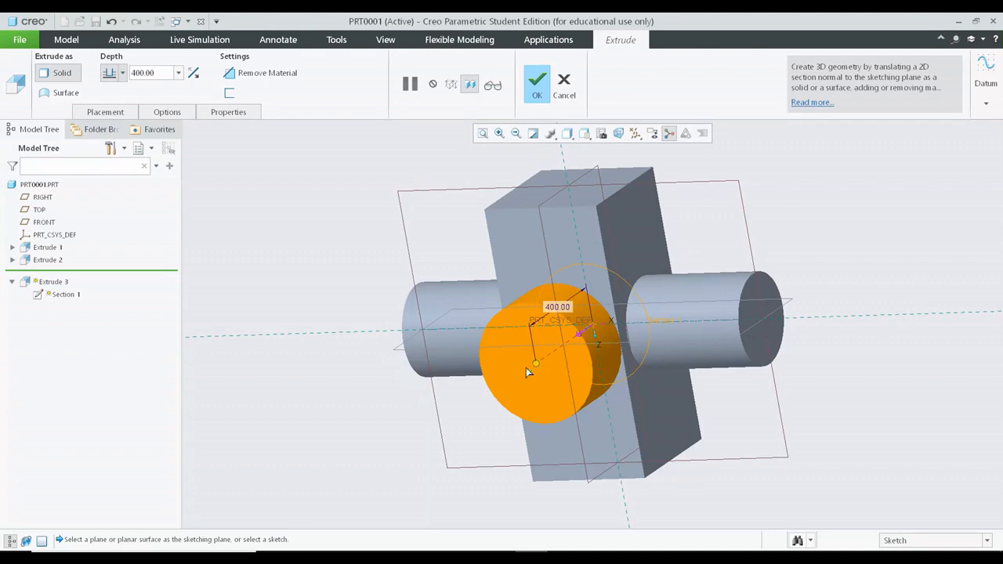
pyautogui.moveTo(537, 365); pyautogui.dragTo(483, 398)
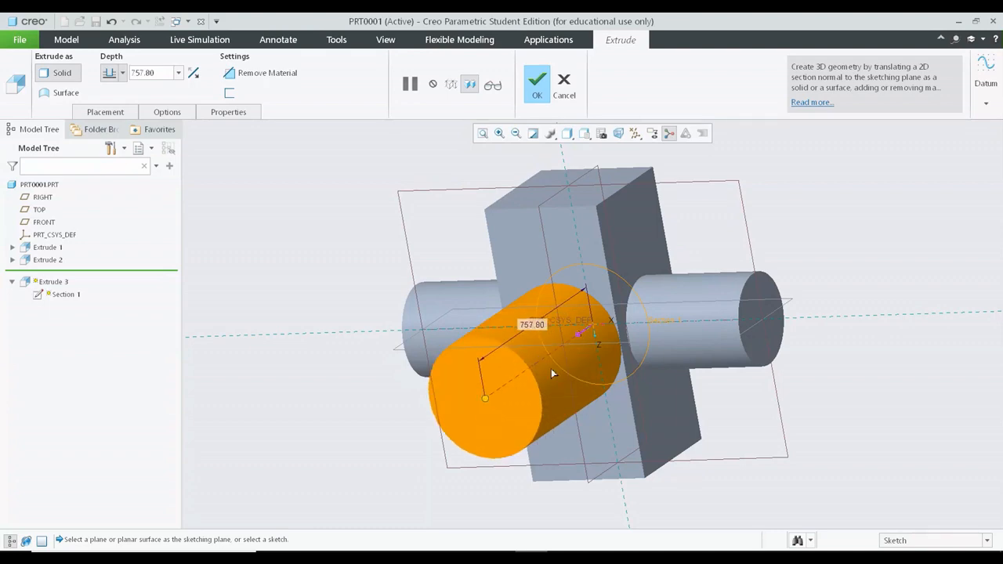
pyautogui.moveTo(553, 371); pyautogui.dragTo(596, 337, button='middle')
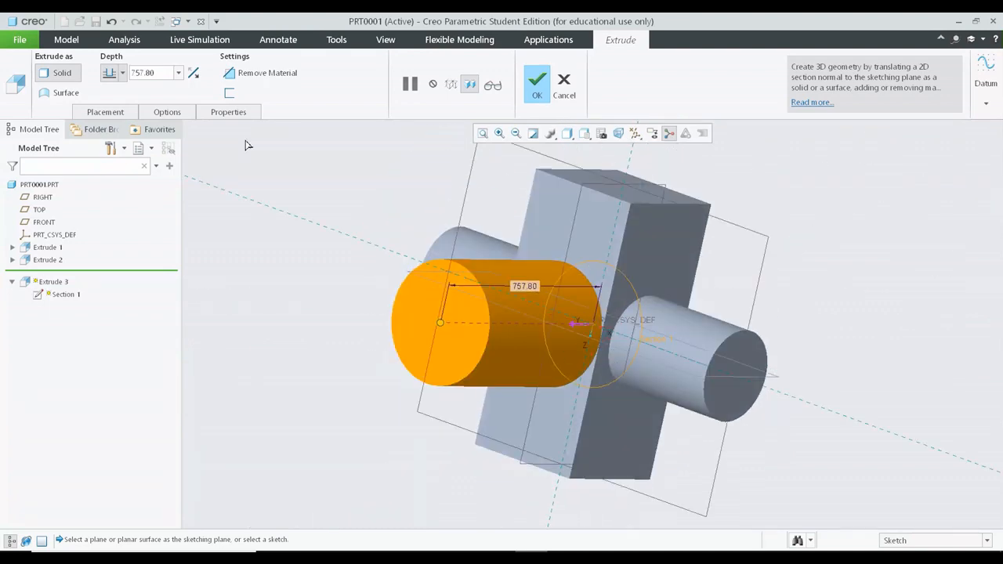
pyautogui.click(163, 74)
pyautogui.doubleClick(152, 79)
pyautogui.write('750')
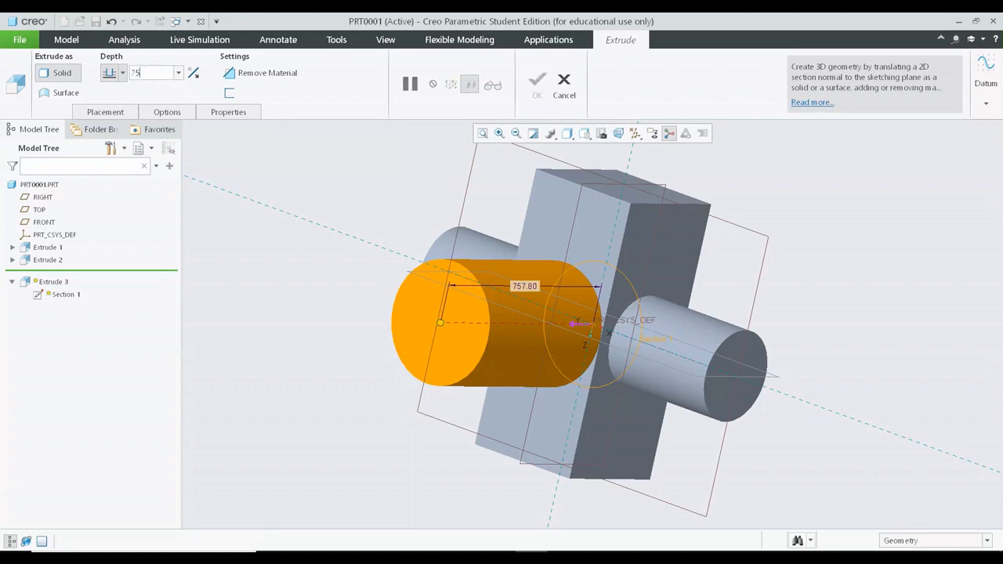
pyautogui.press('Return')
pyautogui.moveTo(657, 206); pyautogui.dragTo(639, 168, button='middle')
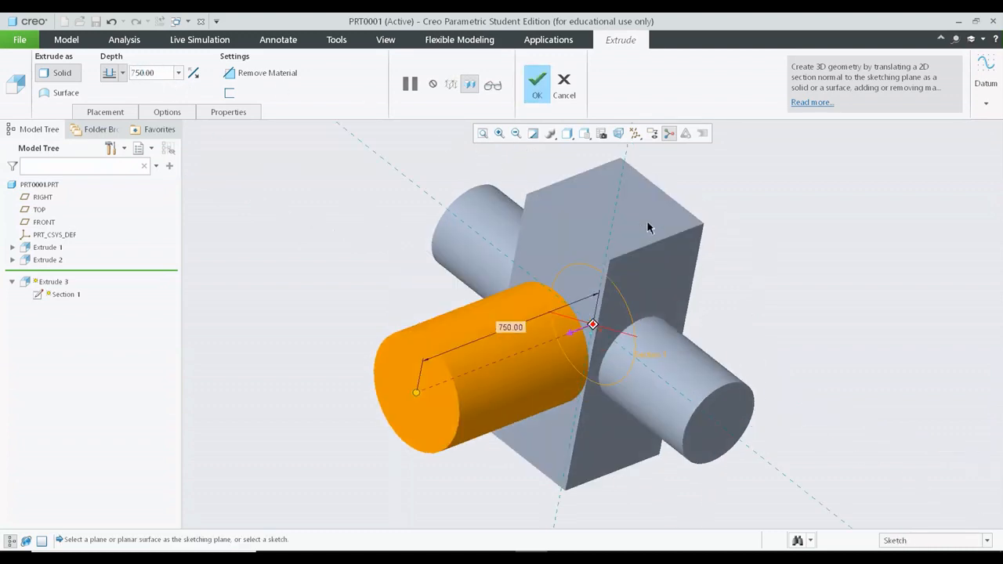
pyautogui.click(538, 84)
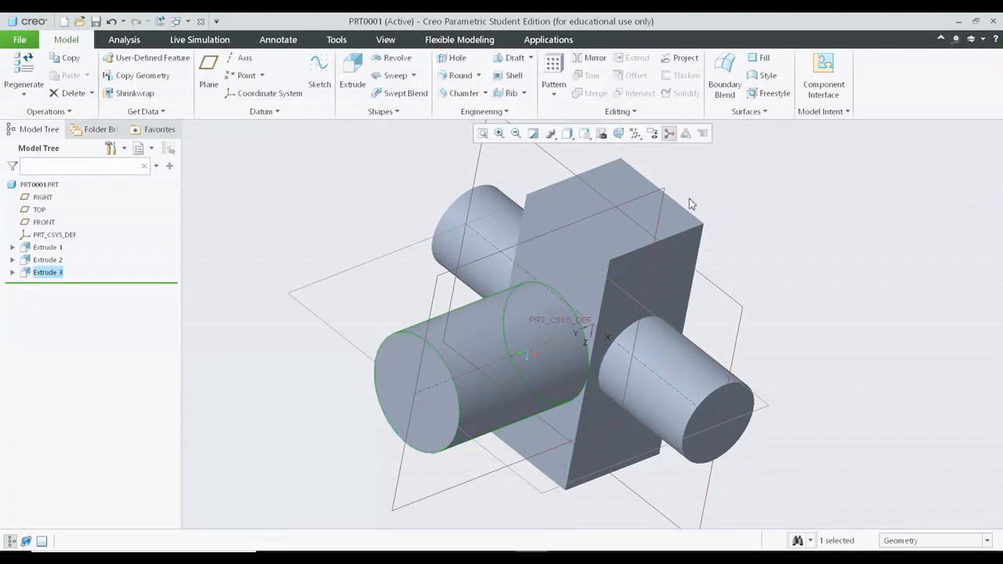
pyautogui.hotkey('ctrl', 'd')
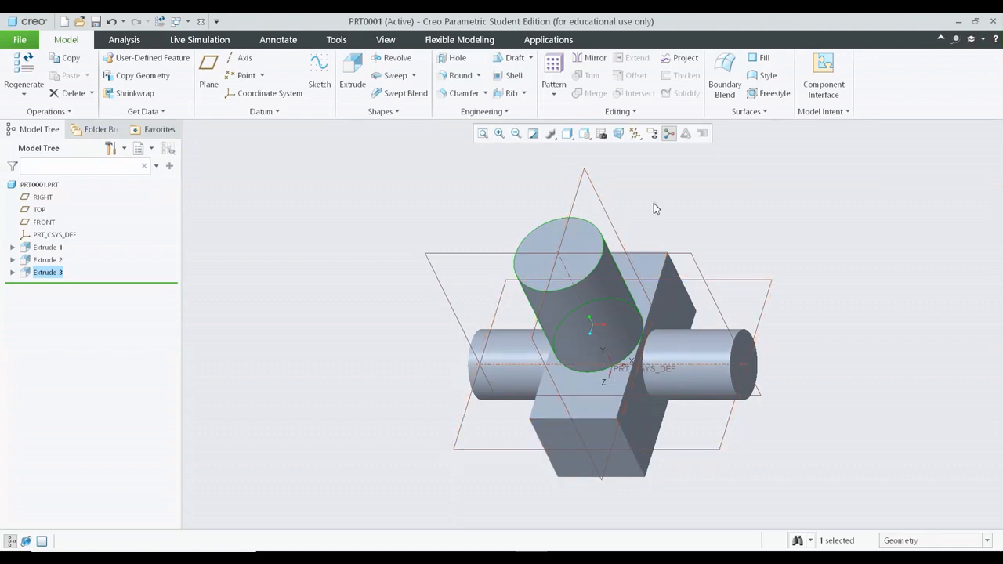
# Highlight Extrude 1, Extrude 2 and Extrude 3 one after another to check which geometry each one makes up
pyautogui.click(46, 248)
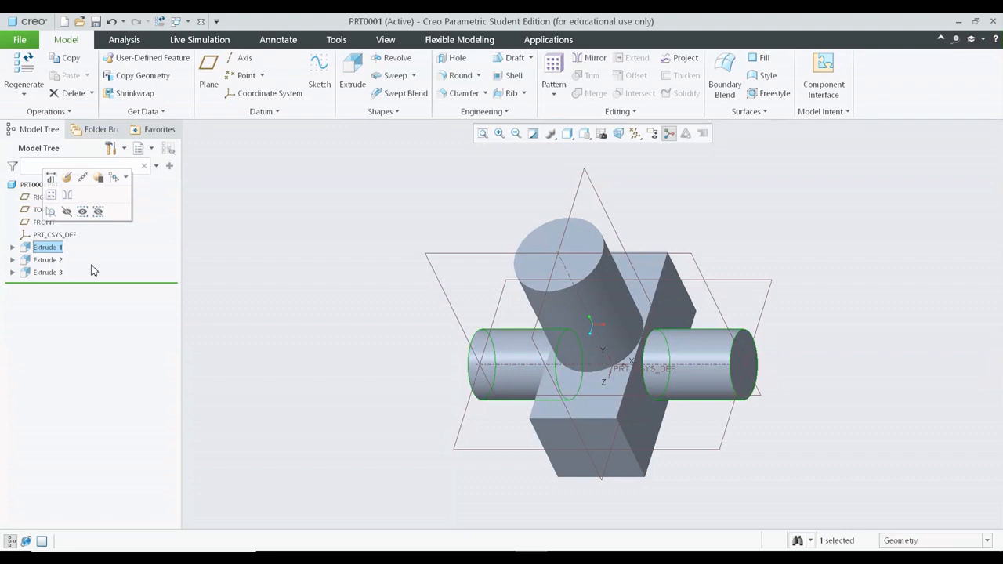
pyautogui.click(318, 314)
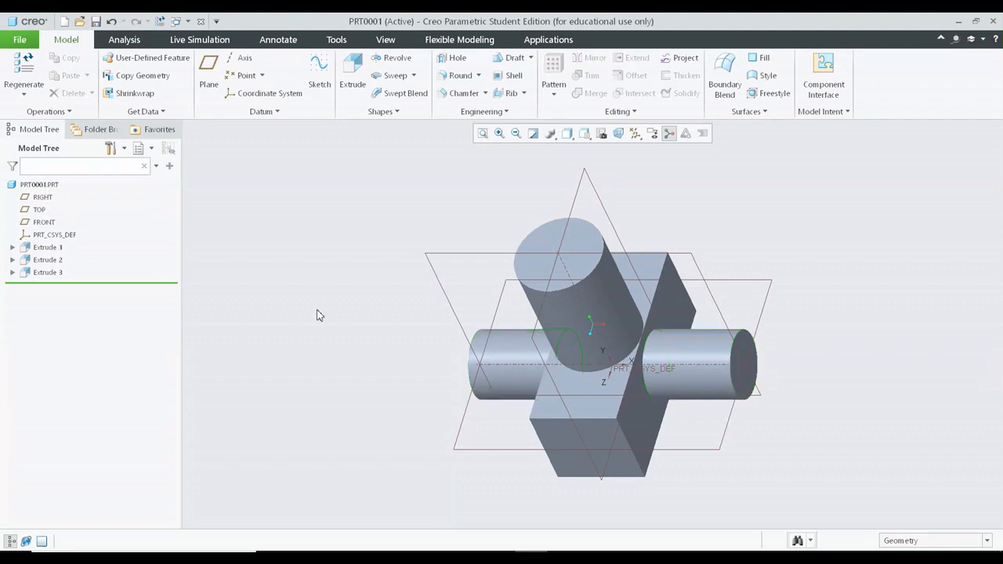
pyautogui.click(49, 247)
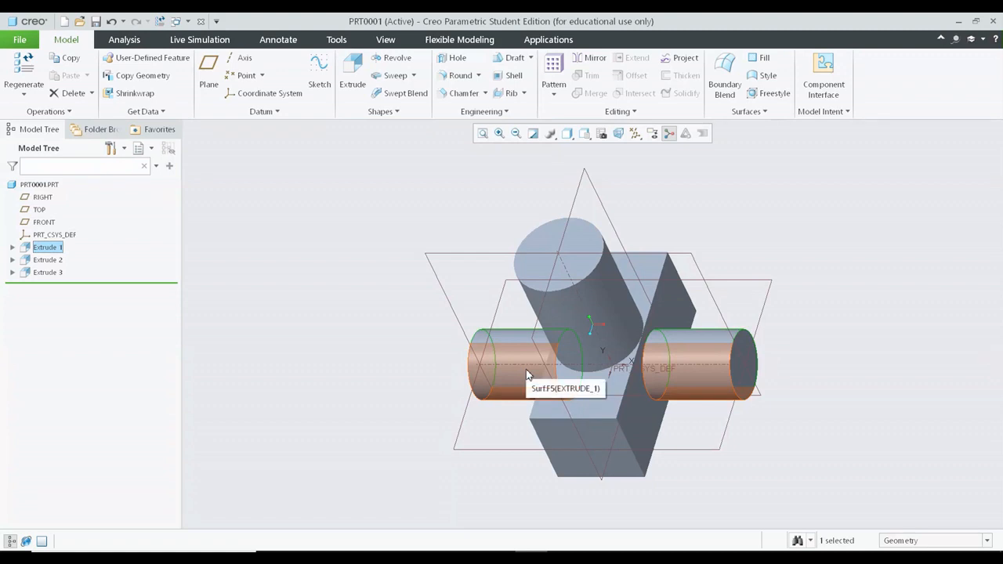
pyautogui.click(47, 264)
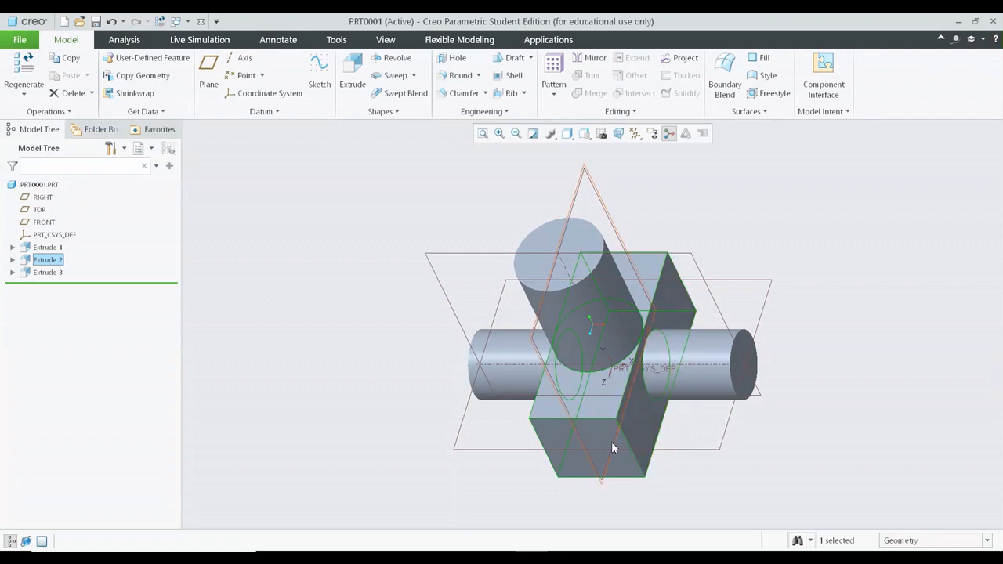
pyautogui.click(45, 273)
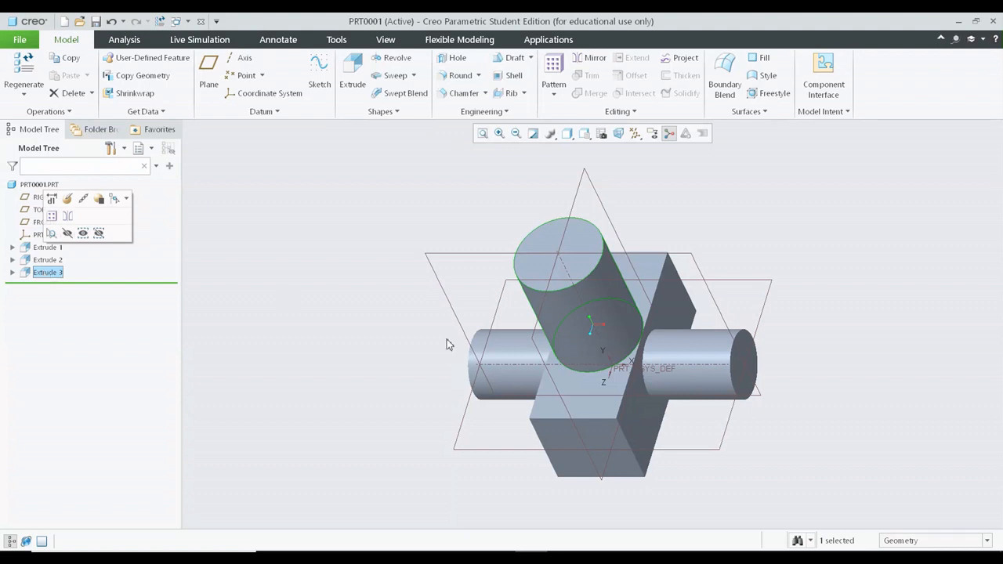
pyautogui.click(306, 172)
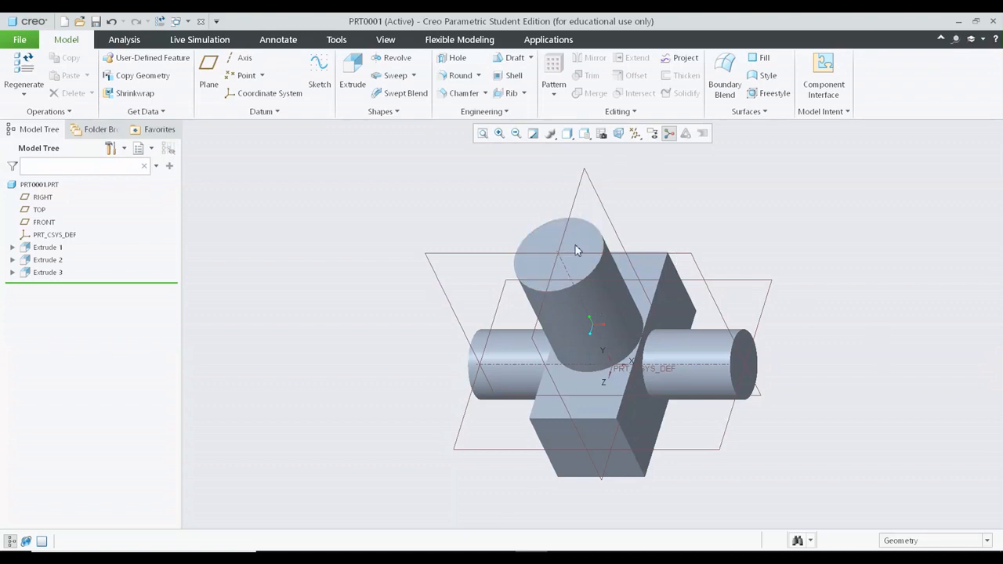
# Display the part in Wireframe and examine where the upright cylinder, block and horizontal cylinder meet
pyautogui.click(570, 135)
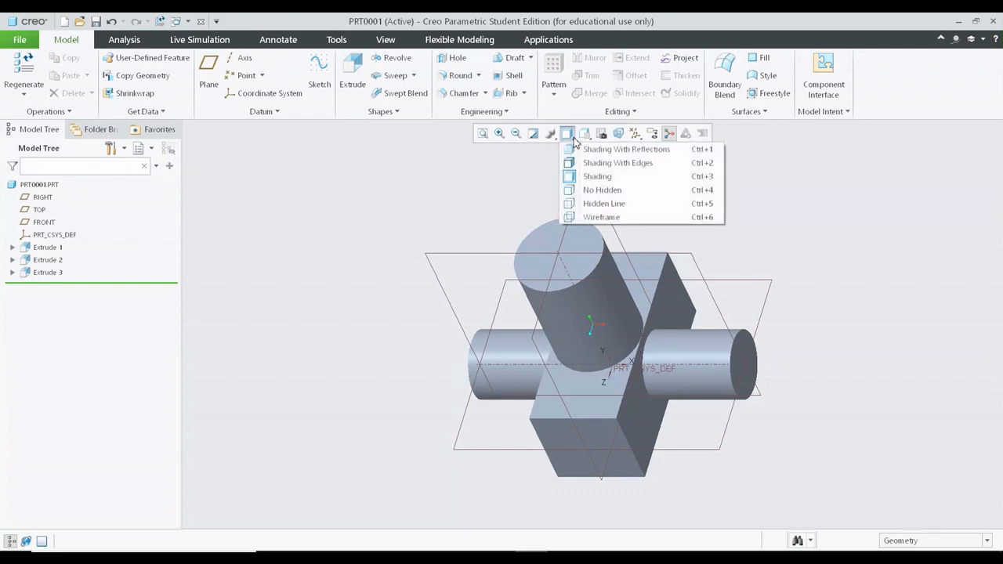
pyautogui.click(601, 217)
pyautogui.moveTo(735, 252); pyautogui.dragTo(814, 299, button='middle')
pyautogui.scroll(-4, 576, 250)
pyautogui.scroll(-3, 574, 247)
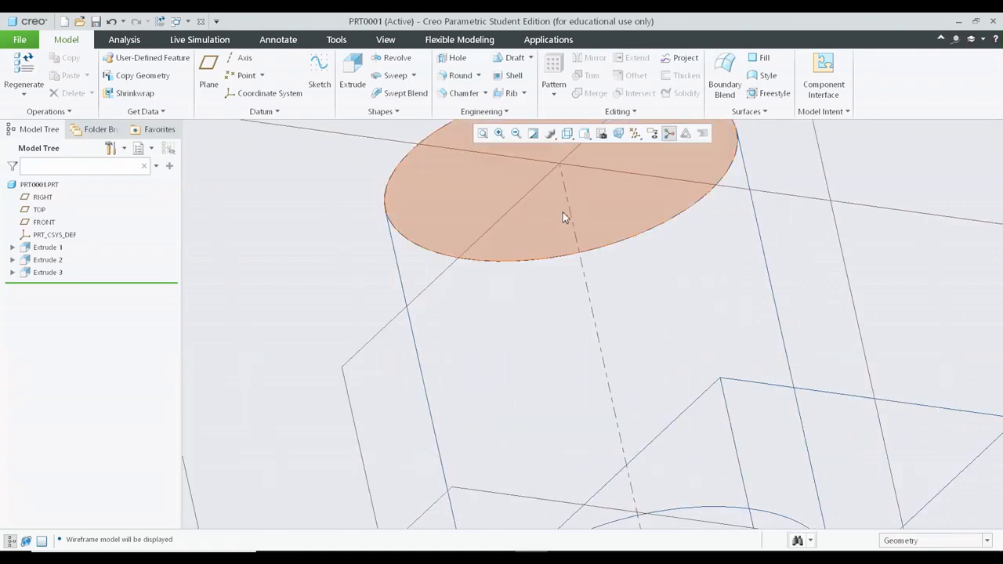
pyautogui.scroll(3, 576, 279)
pyautogui.scroll(-5, 599, 377)
pyautogui.scroll(6, 600, 384)
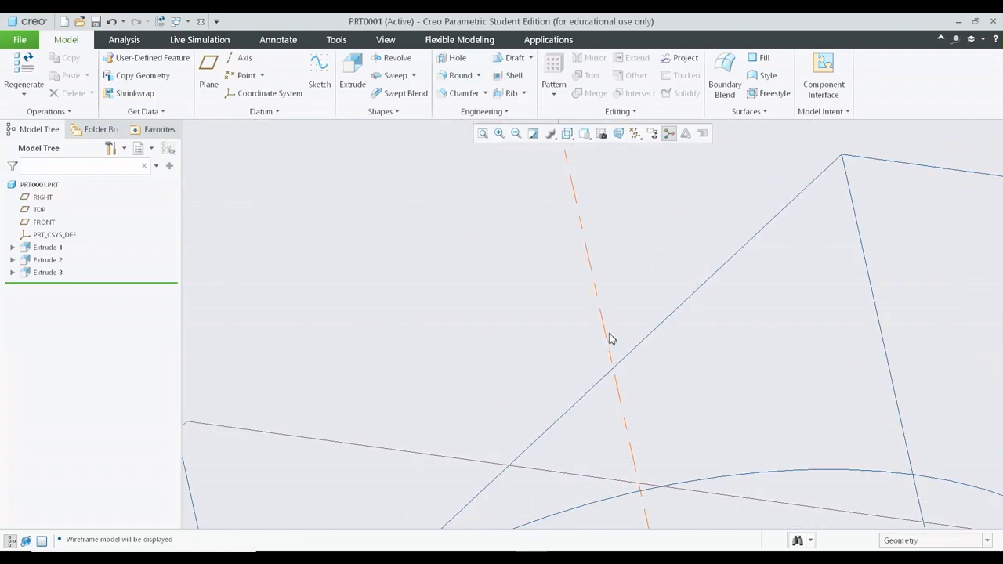
pyautogui.scroll(-5, 617, 350)
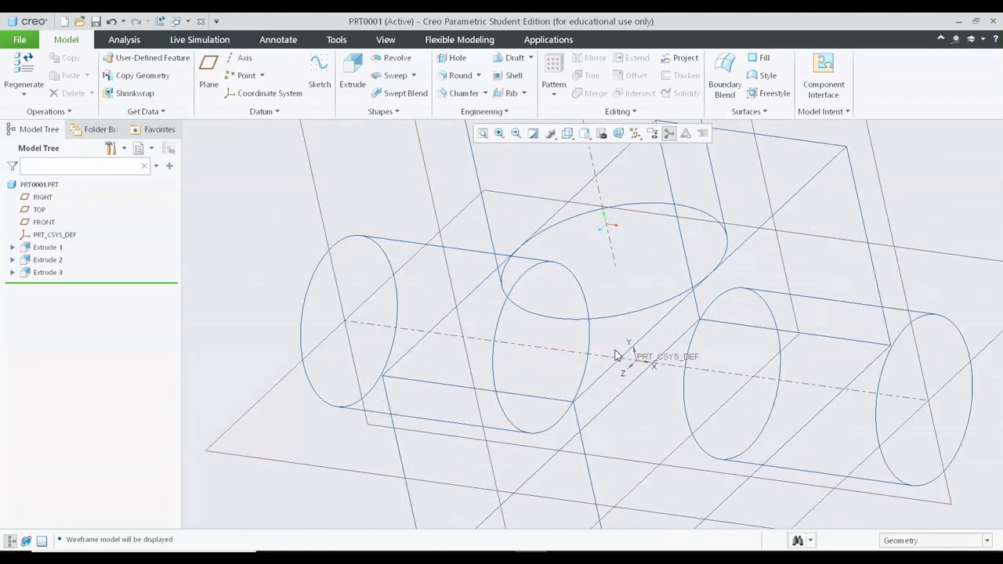
pyautogui.scroll(-2, 701, 268)
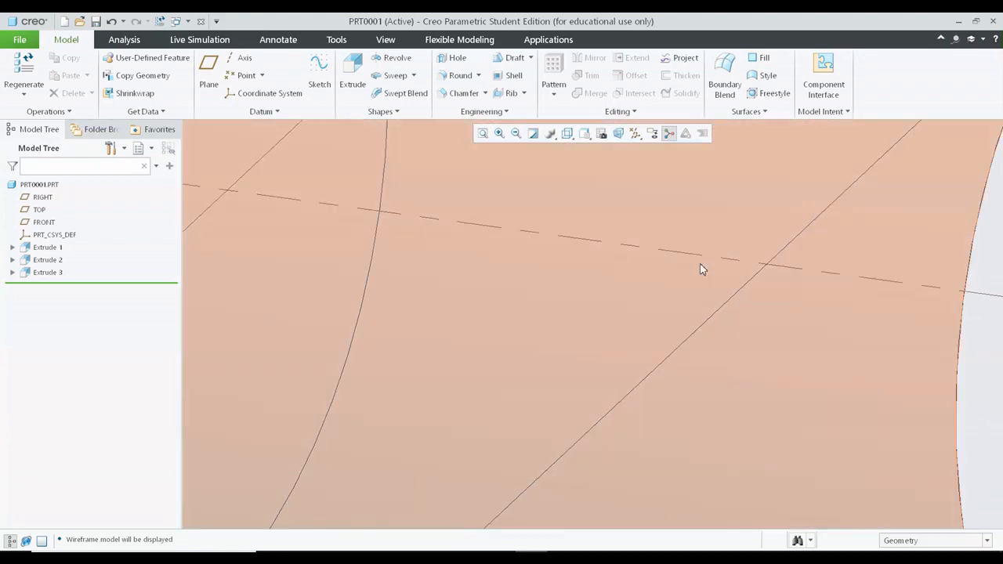
pyautogui.scroll(6, 638, 345)
pyautogui.scroll(5, 634, 363)
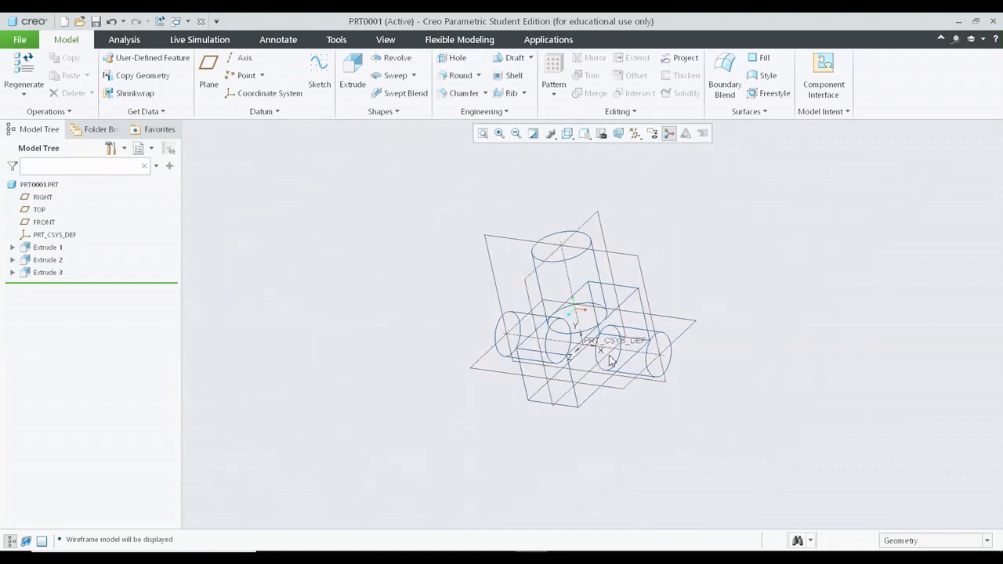
pyautogui.scroll(-1, 569, 182)
# Compare the part in Hidden Line and Wireframe display, finishing in Hidden Line, to examine how the concealed edges are drawn
pyautogui.click(567, 134)
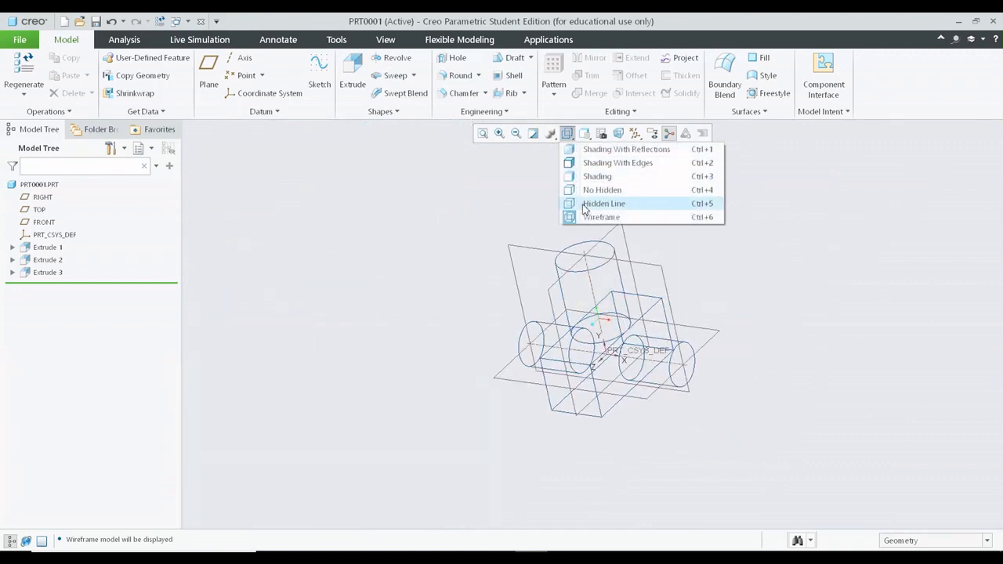
pyautogui.click(603, 206)
pyautogui.scroll(-2, 664, 318)
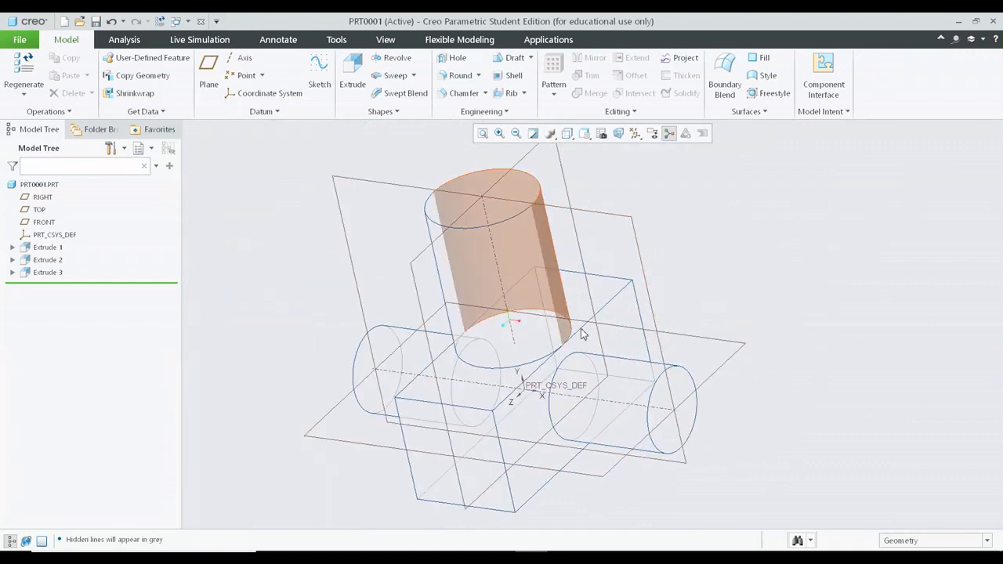
pyautogui.click(567, 134)
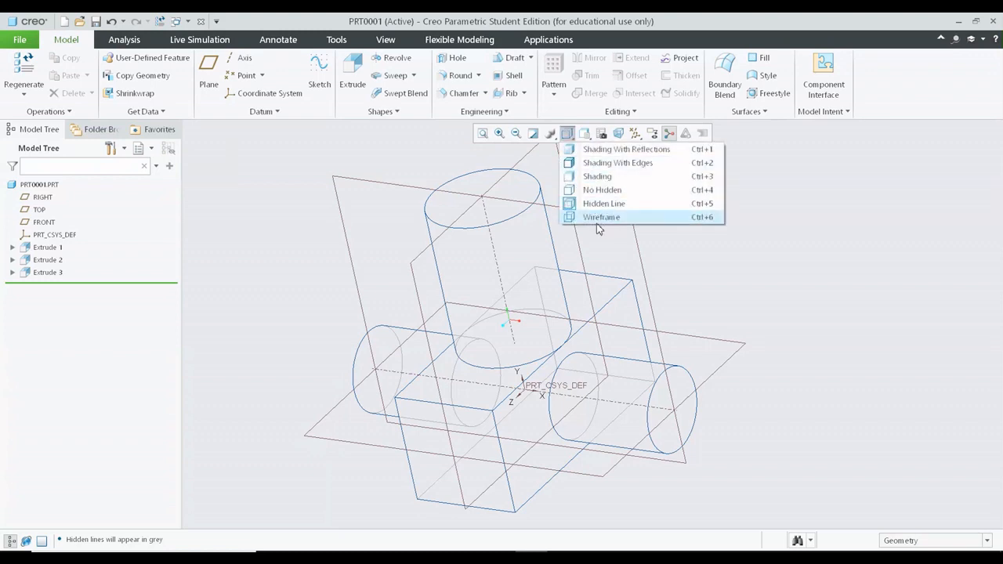
pyautogui.click(601, 219)
pyautogui.click(570, 132)
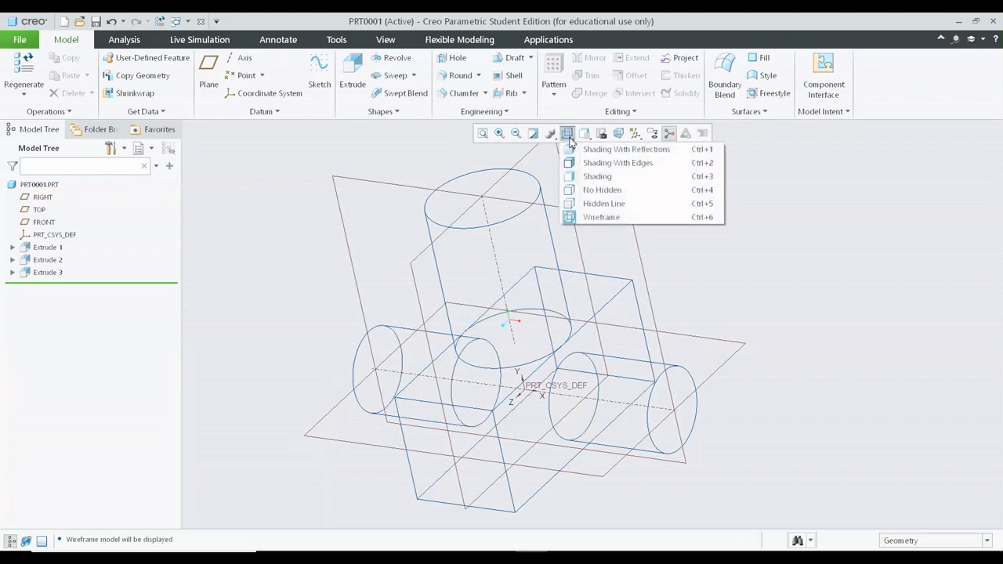
pyautogui.click(596, 205)
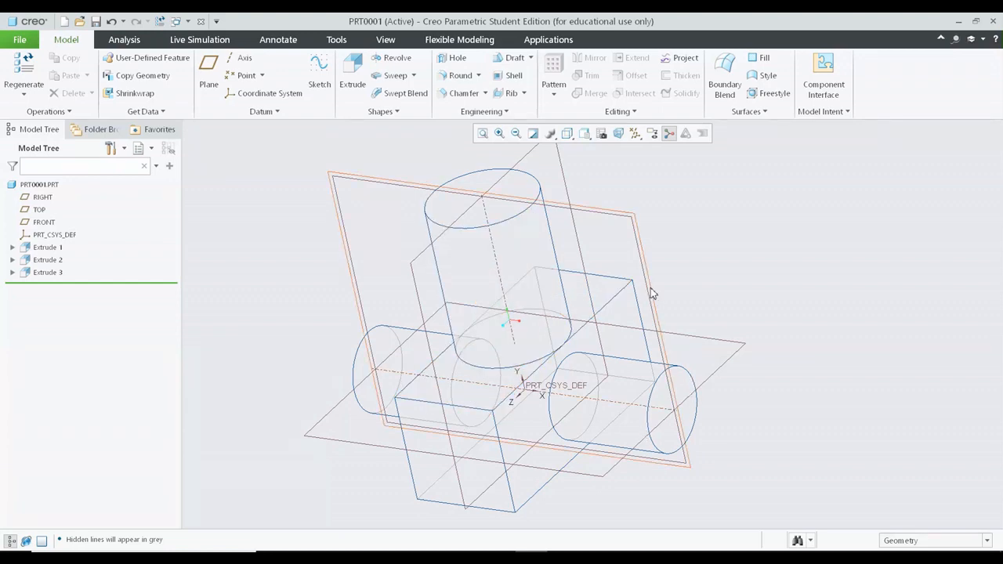
pyautogui.moveTo(651, 291); pyautogui.dragTo(604, 316, button='middle')
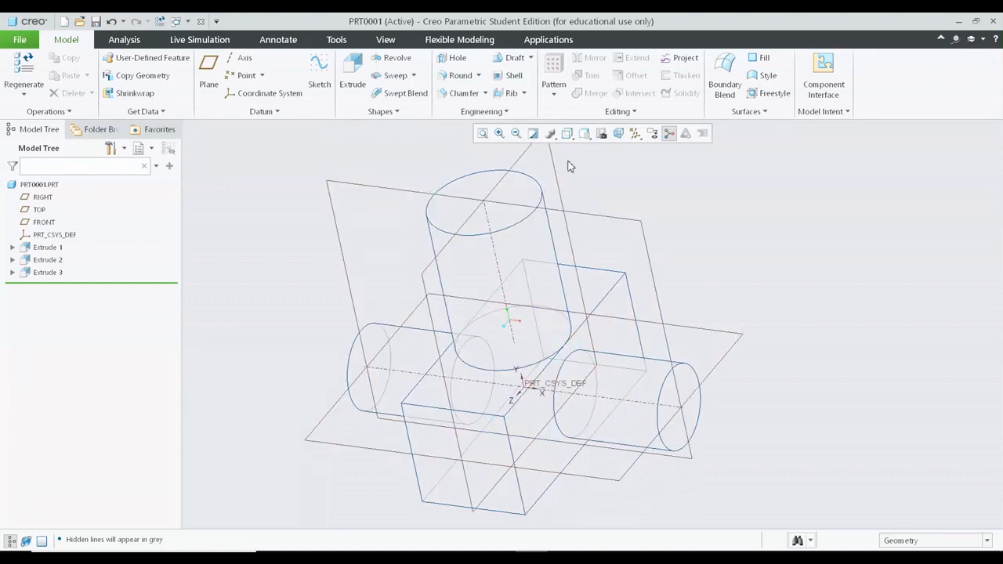
# Display the part in No Hidden style, examine it from several angles and return it to its default orientation
pyautogui.click(568, 133)
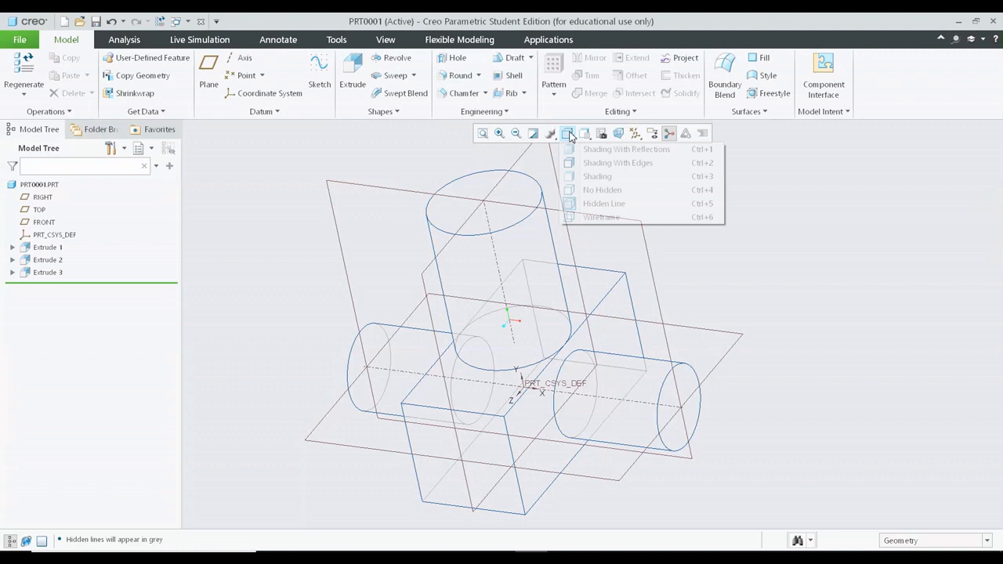
pyautogui.click(592, 191)
pyautogui.moveTo(749, 332); pyautogui.dragTo(704, 330, button='middle')
pyautogui.moveTo(594, 343); pyautogui.dragTo(923, 416, button='middle')
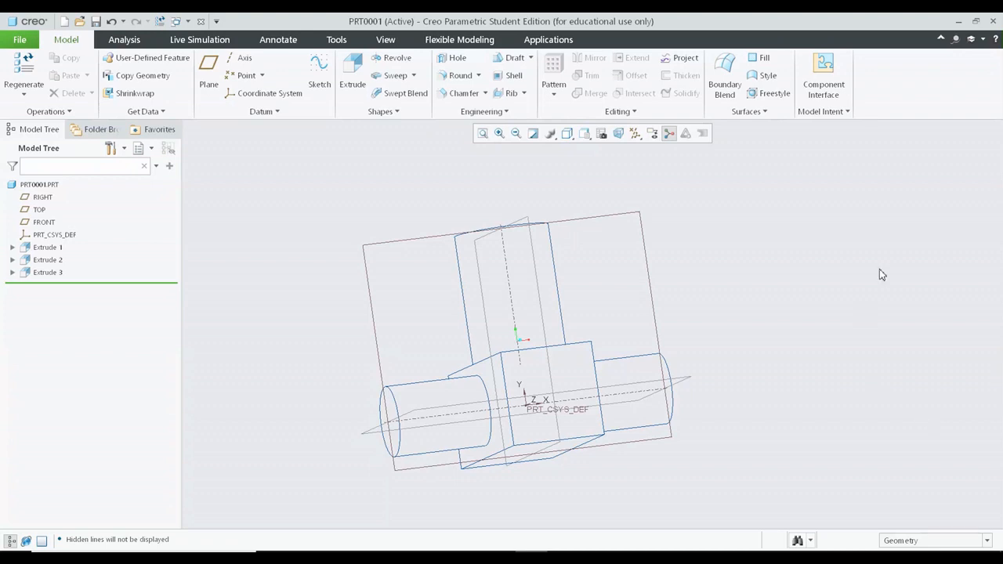
pyautogui.hotkey('ctrl', 'd')
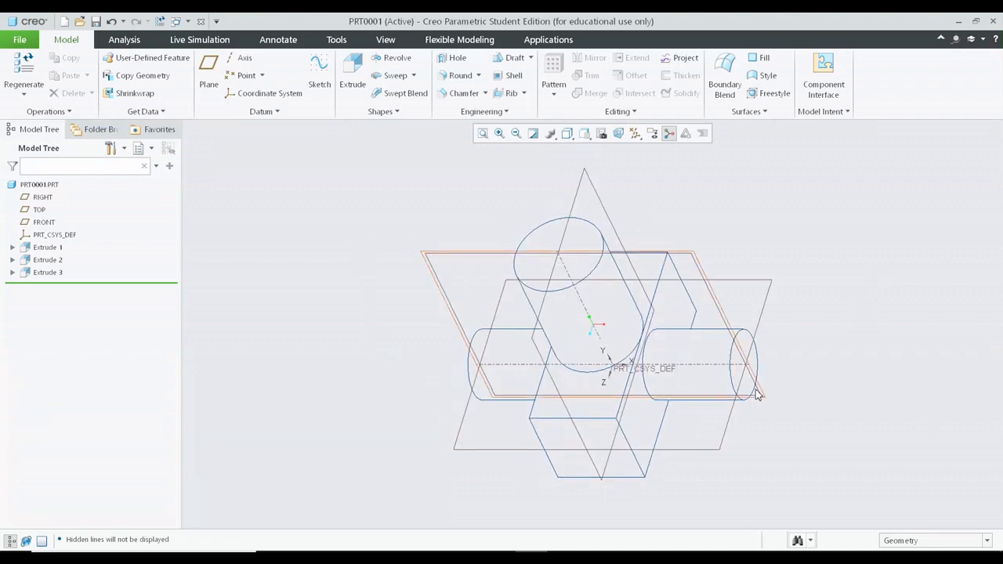
pyautogui.scroll(-2, 755, 392)
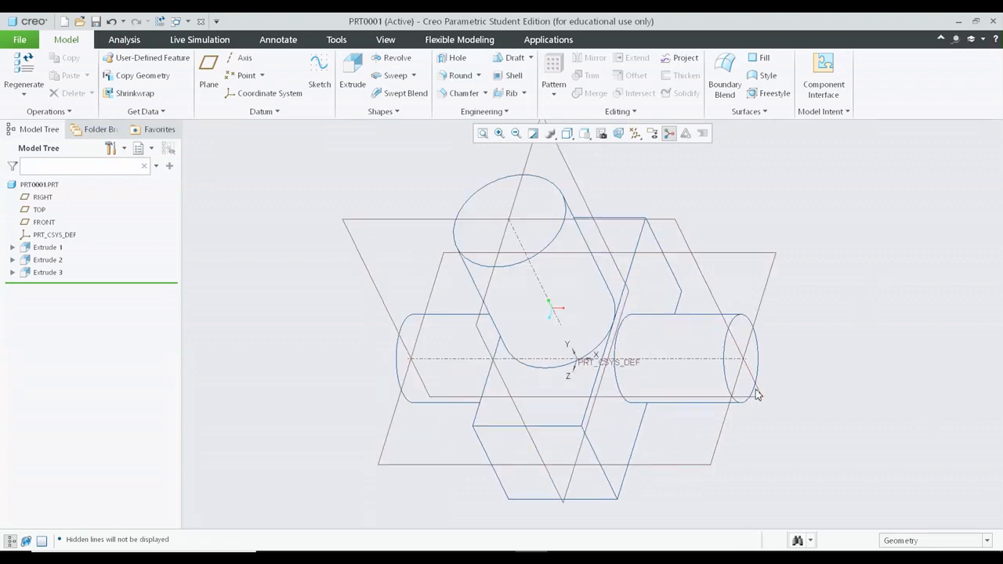
# Turn off the display of datum planes and inspect the part's outline without them
pyautogui.click(636, 133)
pyautogui.click(640, 206)
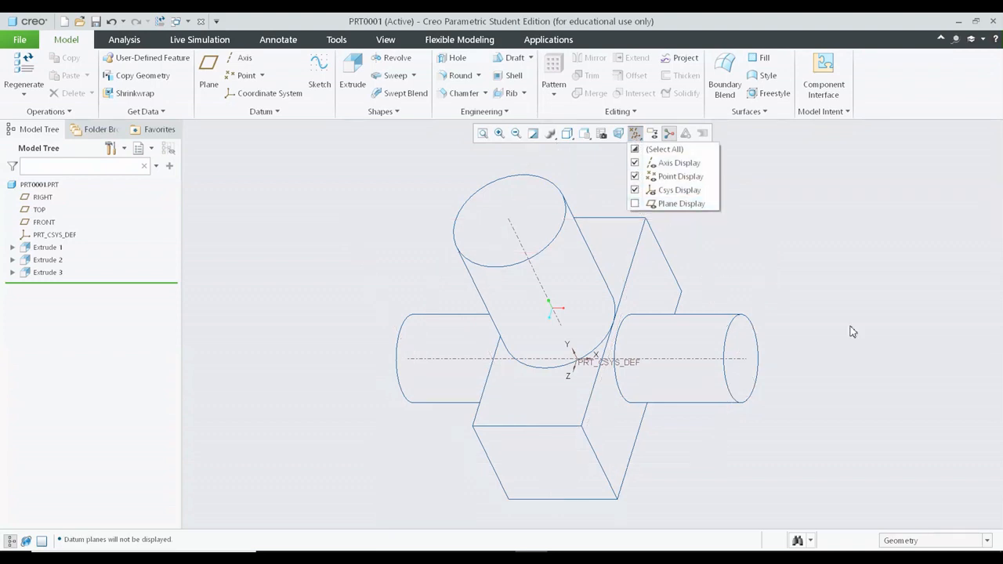
pyautogui.scroll(-4, 658, 344)
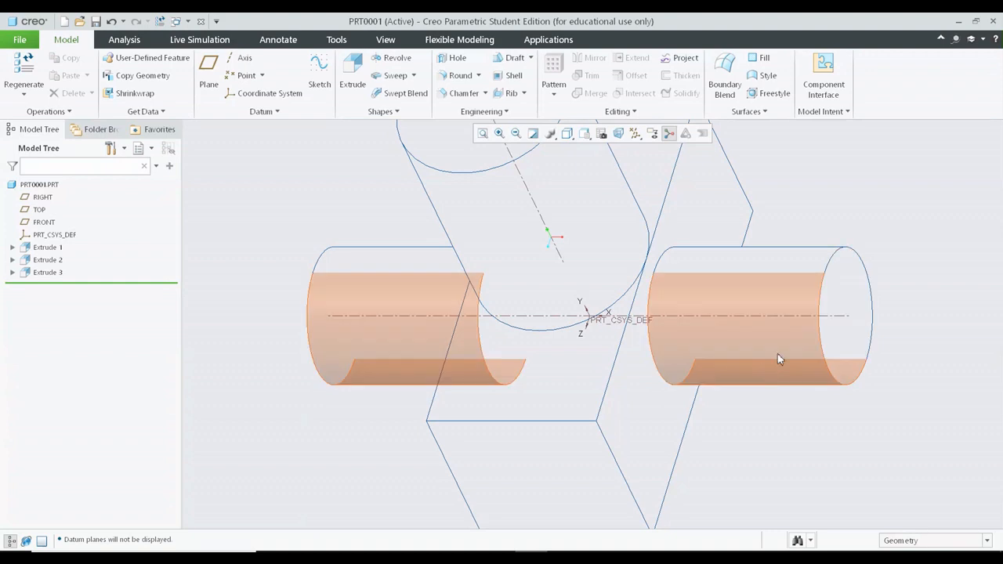
pyautogui.scroll(2, 733, 349)
pyautogui.keyDown('shift'); pyautogui.moveTo(731, 335); pyautogui.dragTo(713, 359, button='middle'); pyautogui.keyUp('shift')
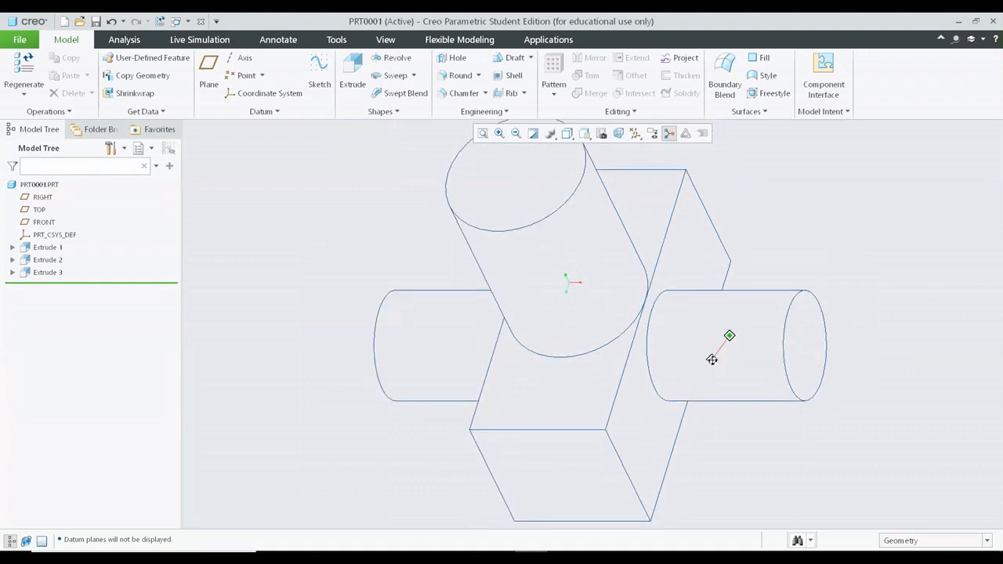
# Switch the part from No Hidden to Shading display and view its solid faces
pyautogui.click(570, 135)
pyautogui.click(600, 173)
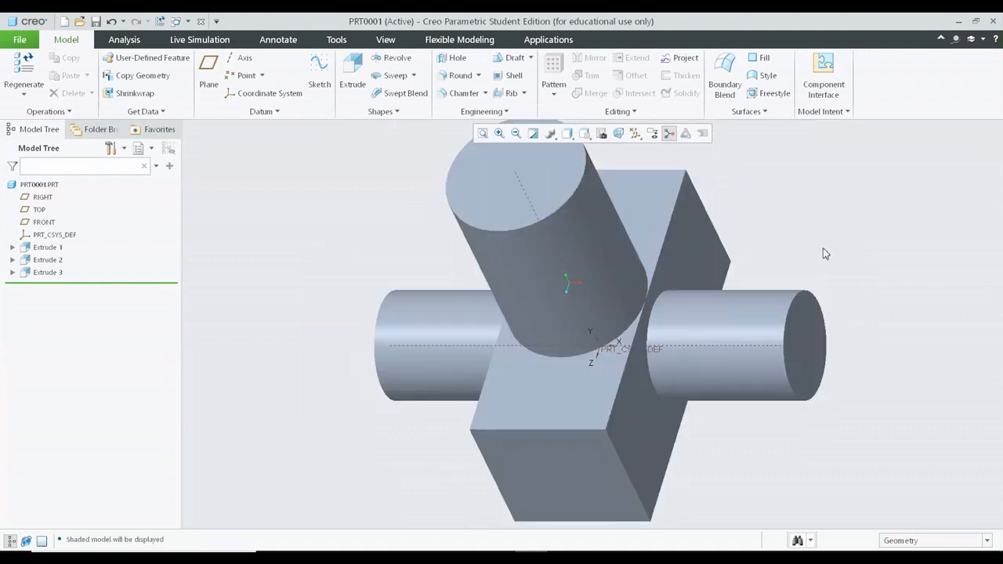
pyautogui.keyDown('shift'); pyautogui.moveTo(823, 248); pyautogui.dragTo(803, 271, button='middle'); pyautogui.keyUp('shift')
# Display the part in Shading With Edges and examine the edges where the cylinders meet the block
pyautogui.click(567, 134)
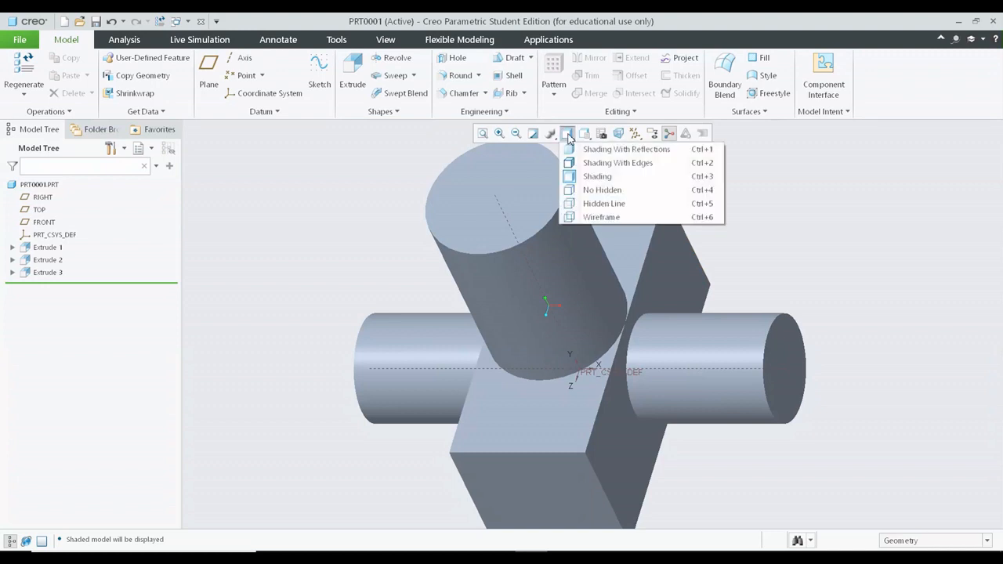
pyautogui.click(610, 165)
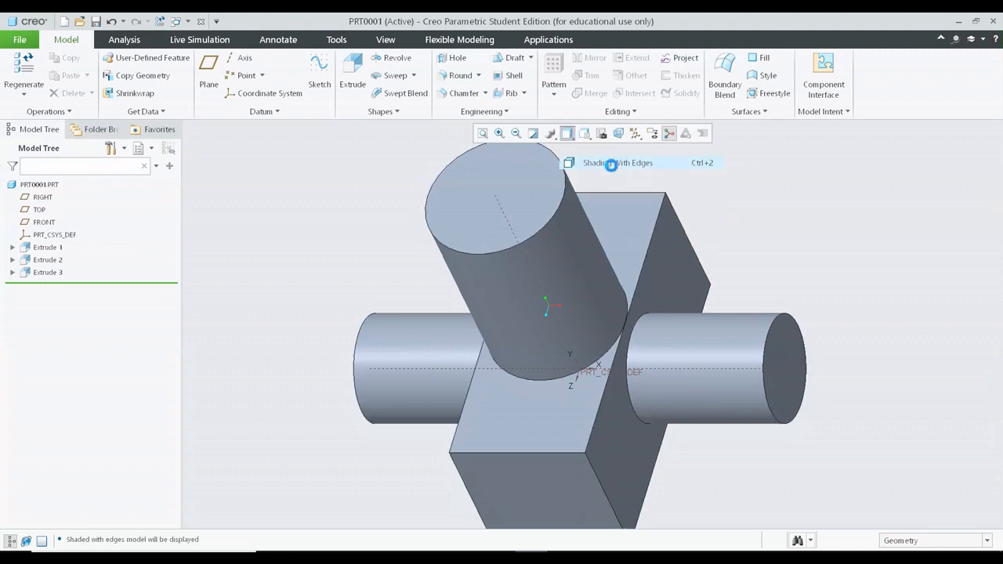
pyautogui.scroll(3, 775, 331)
pyautogui.scroll(-3, 775, 332)
pyautogui.scroll(-5, 682, 341)
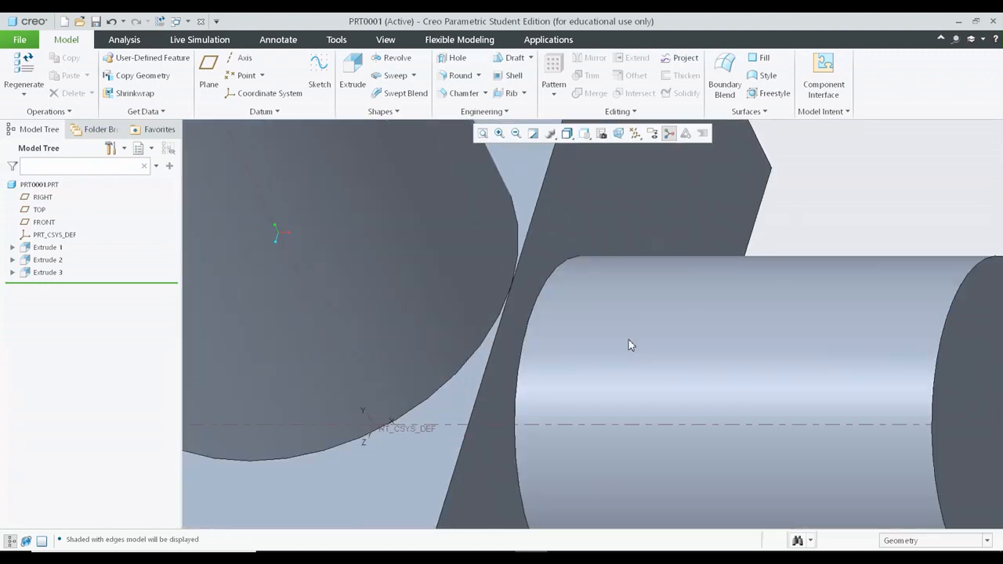
pyautogui.scroll(7, 506, 261)
# Return the part from Shading With Edges to plain Shading and bring it towards the middle of the view
pyautogui.click(568, 134)
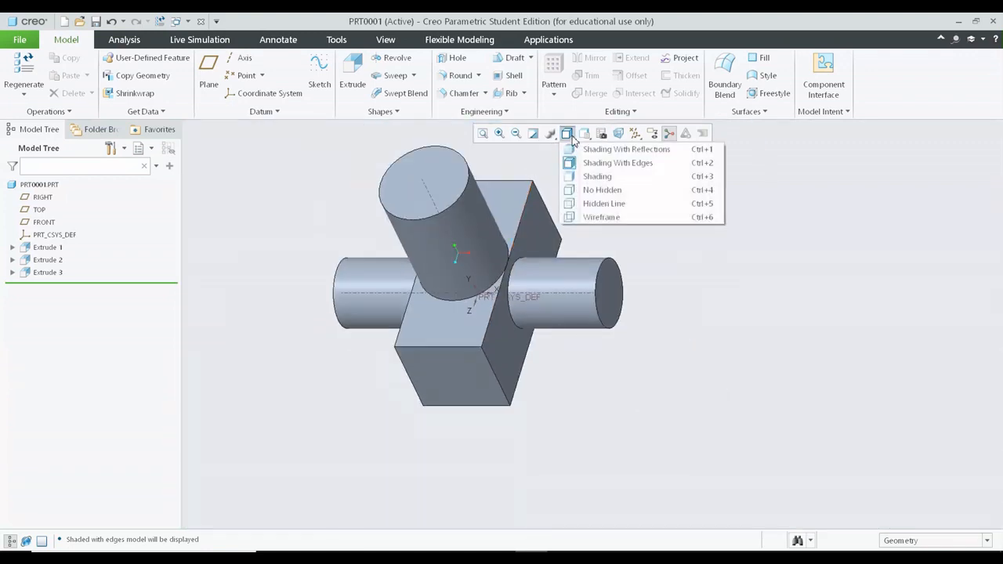
pyautogui.click(589, 176)
pyautogui.keyDown('shift'); pyautogui.moveTo(683, 270); pyautogui.dragTo(740, 298, button='middle'); pyautogui.keyUp('shift')
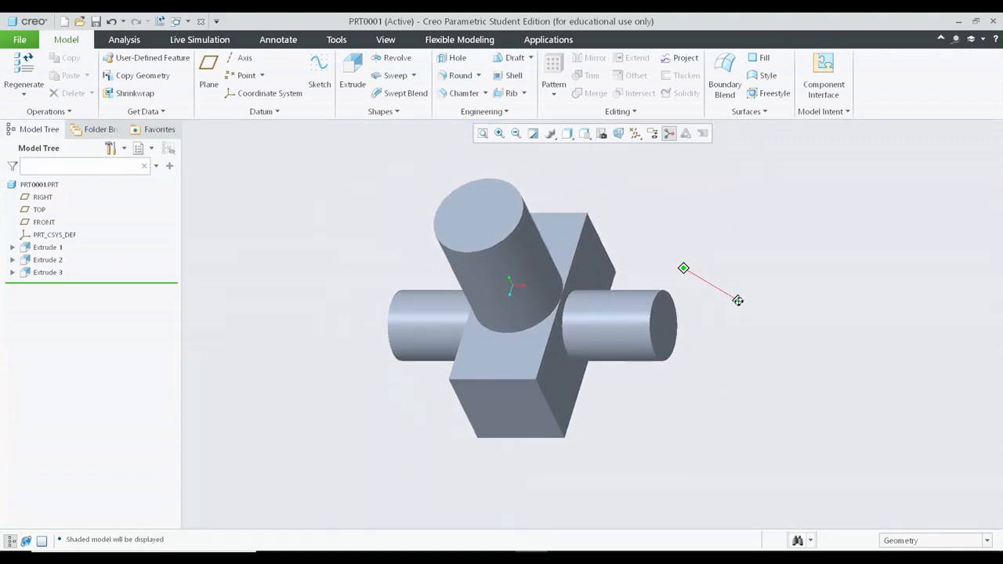
pyautogui.click(567, 134)
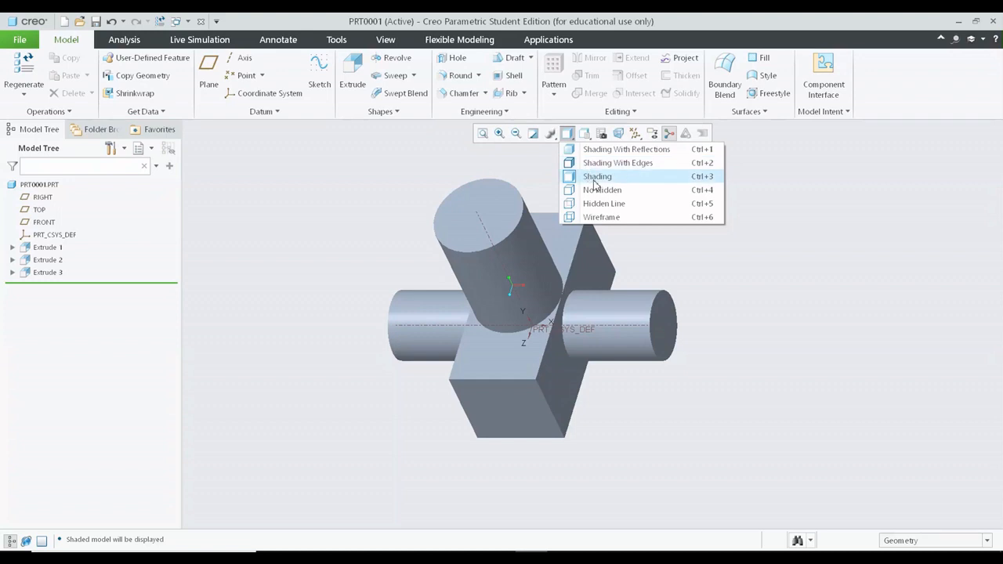
pyautogui.click(595, 184)
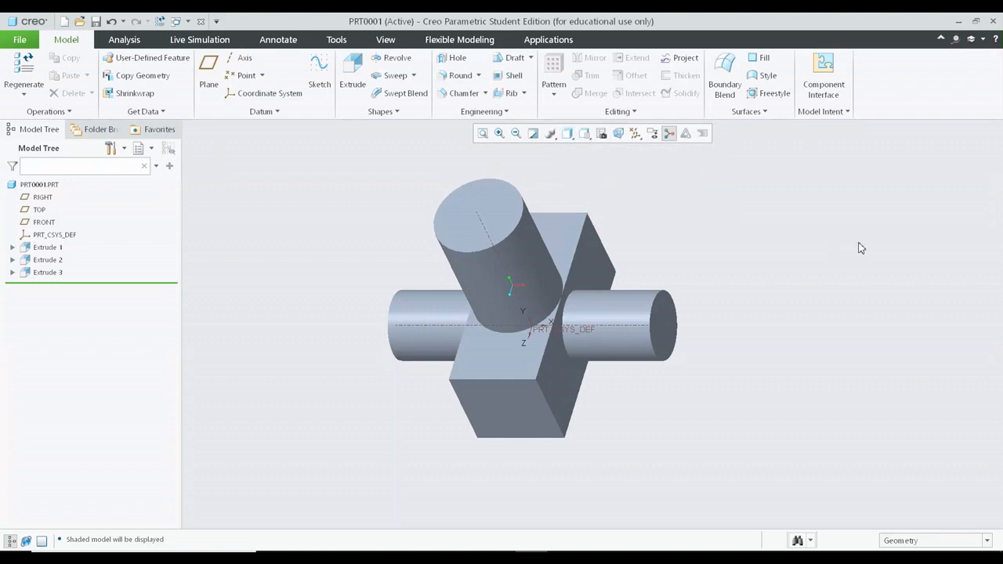
# Display the part in Shading With Reflections and examine its shadows and floor reflection from different angles
pyautogui.click(568, 135)
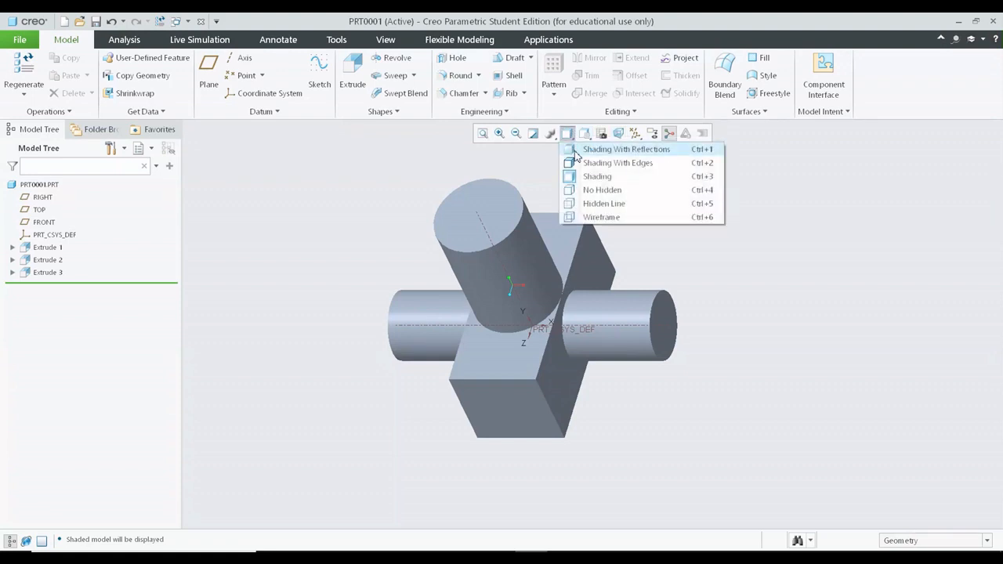
pyautogui.click(619, 149)
pyautogui.moveTo(516, 331); pyautogui.dragTo(693, 252, button='middle')
pyautogui.moveTo(740, 305)
pyautogui.mouseDown(button='middle')
pyautogui.moveTo(732, 334)
pyautogui.moveTo(741, 280)
pyautogui.moveTo(729, 278)
pyautogui.moveTo(710, 336)
pyautogui.moveTo(748, 302)
pyautogui.moveTo(710, 311)
pyautogui.moveTo(702, 331)
pyautogui.moveTo(726, 318)
pyautogui.mouseUp(button='middle')
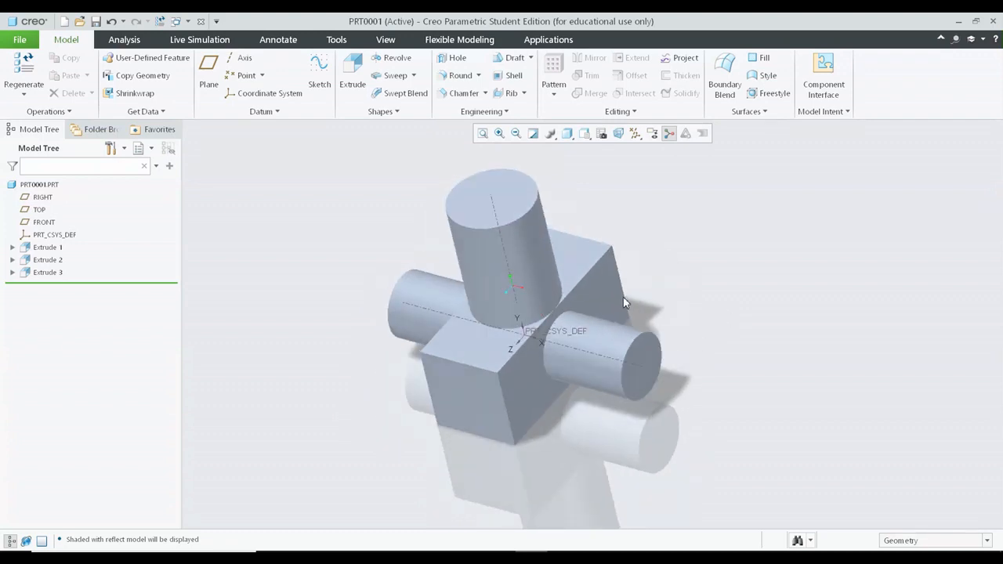
pyautogui.keyDown('shift'); pyautogui.moveTo(632, 315); pyautogui.dragTo(726, 321, button='middle'); pyautogui.keyUp('shift')
pyautogui.scroll(-3, 683, 300)
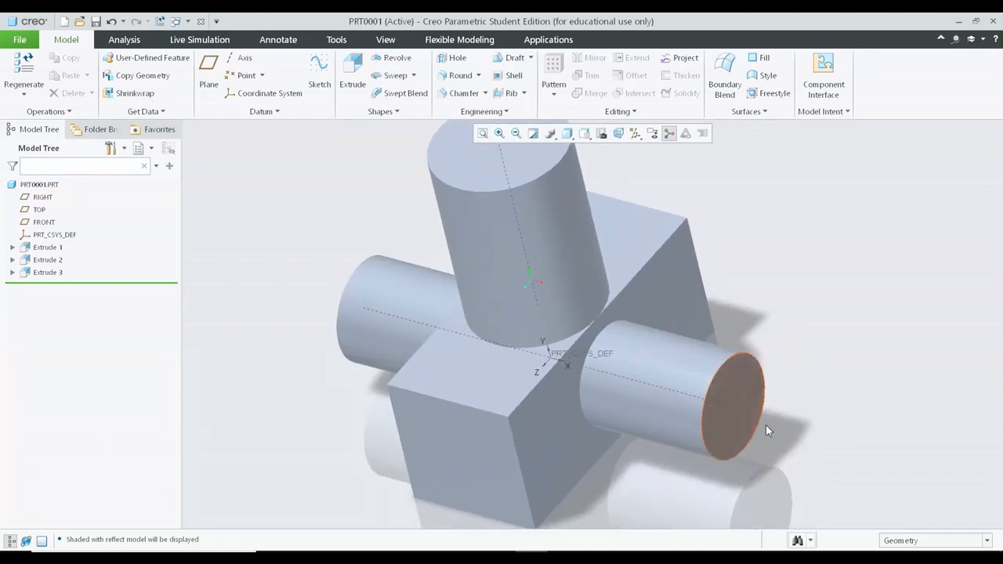
pyautogui.click(567, 133)
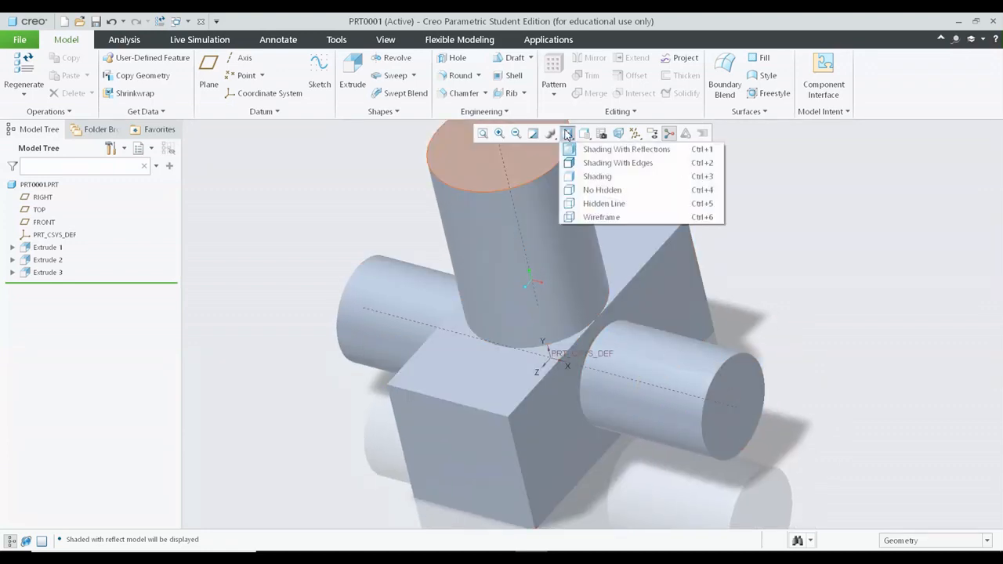
pyautogui.click(886, 254)
pyautogui.scroll(2, 703, 269)
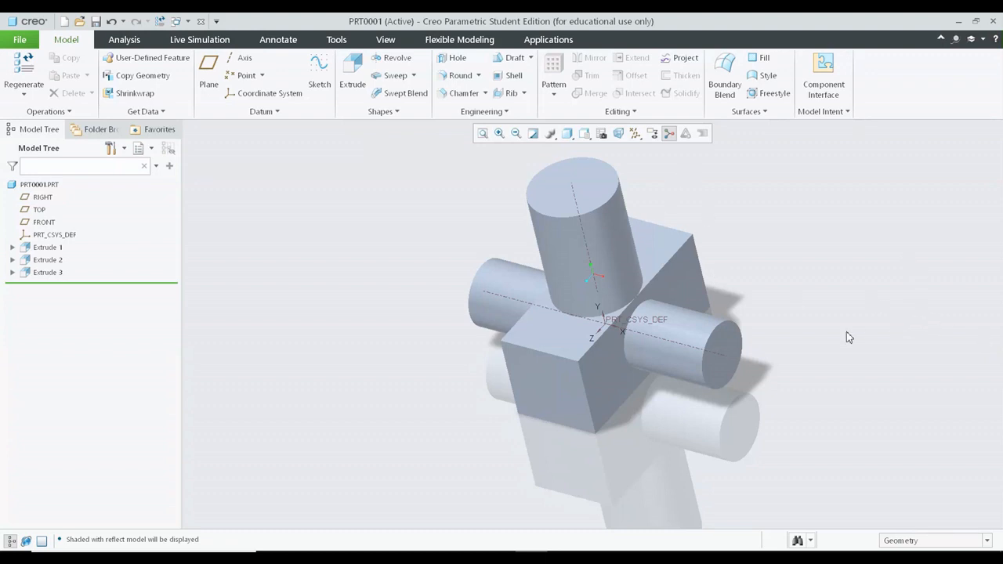
pyautogui.keyDown('shift'); pyautogui.moveTo(847, 331); pyautogui.dragTo(786, 327, button='middle'); pyautogui.keyUp('shift')
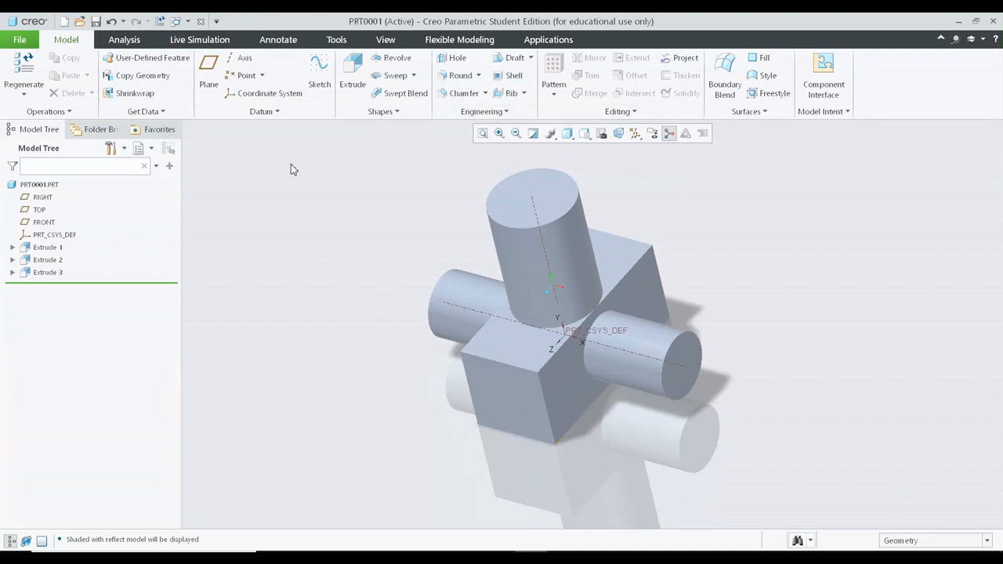
# Set the display style back to Shading to remove the reflections and shadows
pyautogui.click(568, 133)
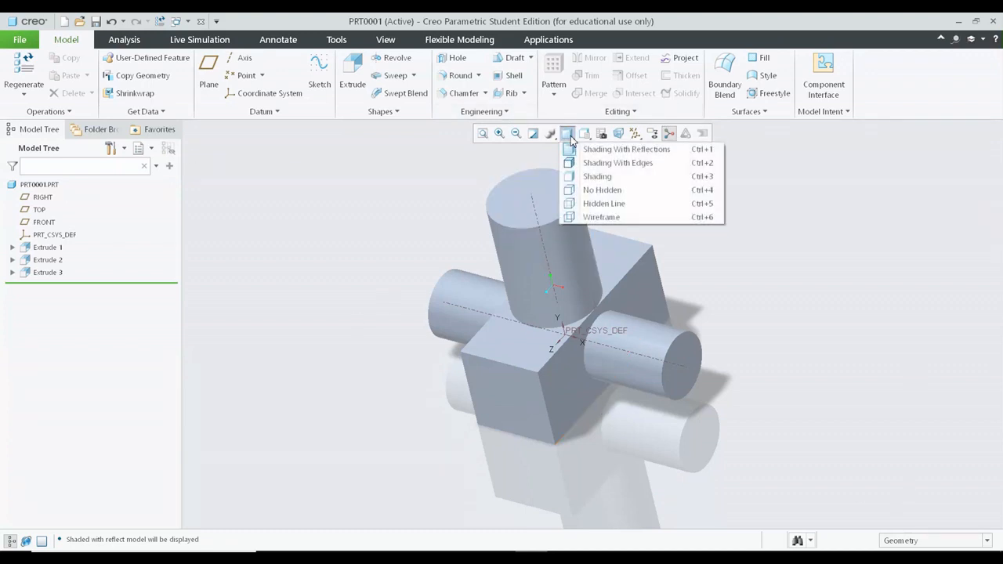
pyautogui.click(584, 181)
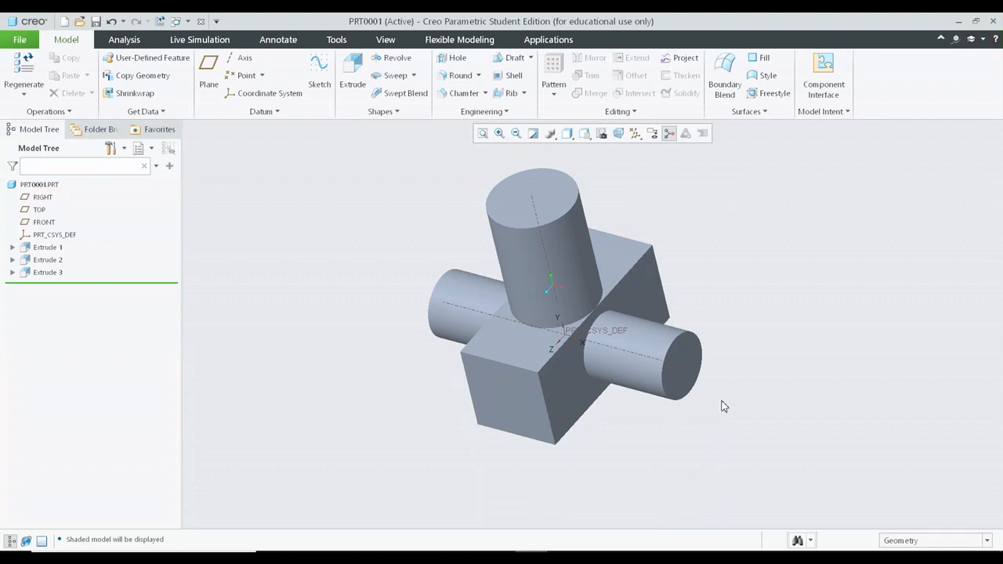
pyautogui.keyDown('shift'); pyautogui.moveTo(683, 256); pyautogui.dragTo(680, 276, button='middle'); pyautogui.keyUp('shift')
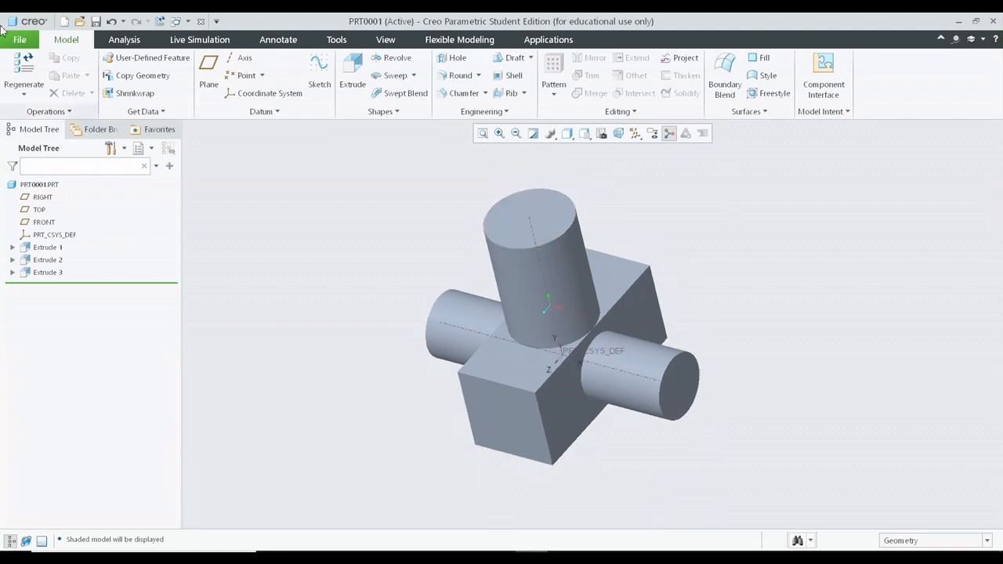